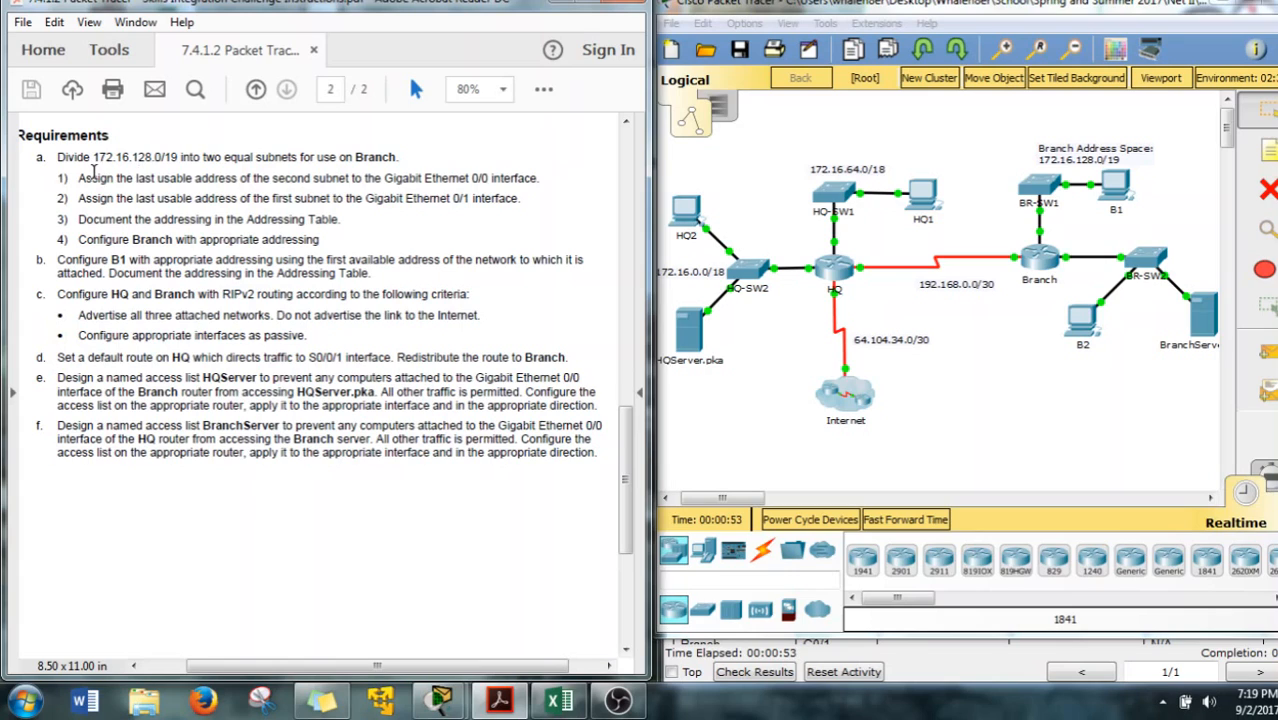
# - Review the 172.16.128.0/19 requirement and compare it with the IP address and prefix in the Excel IP addressing table
pyautogui.moveTo(104, 158); pyautogui.dragTo(168, 157)
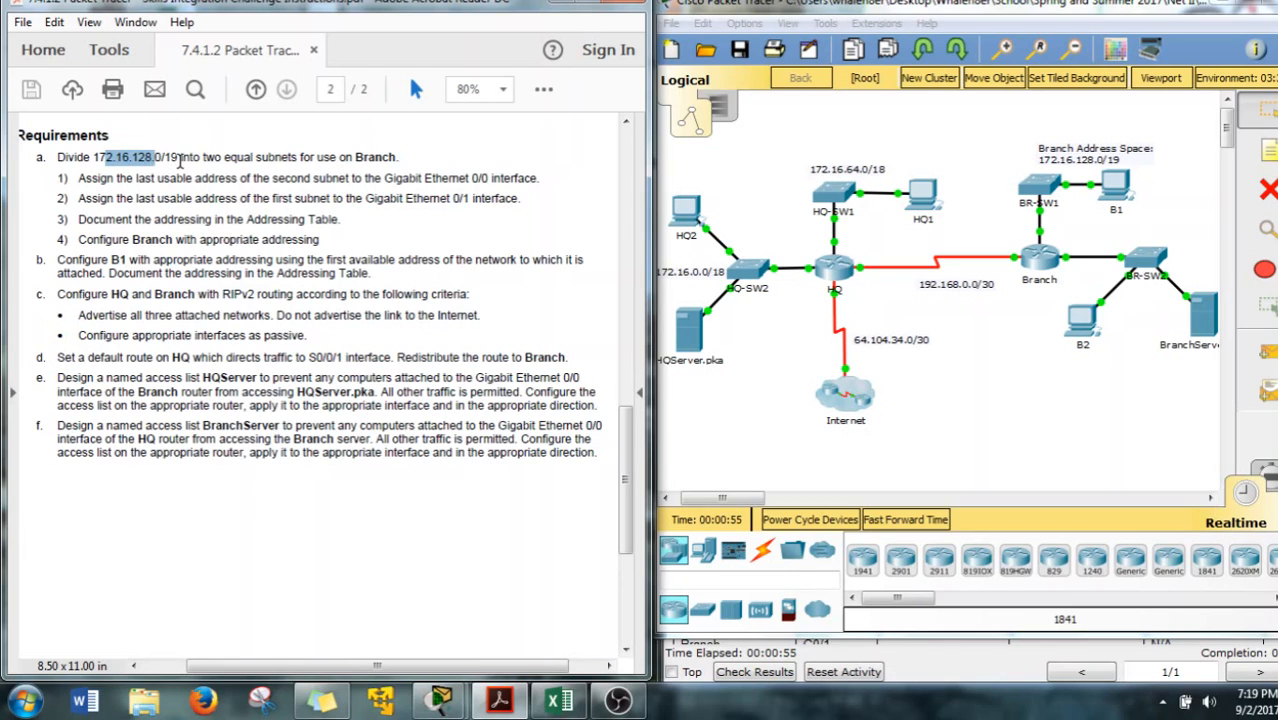
pyautogui.doubleClick(172, 157)
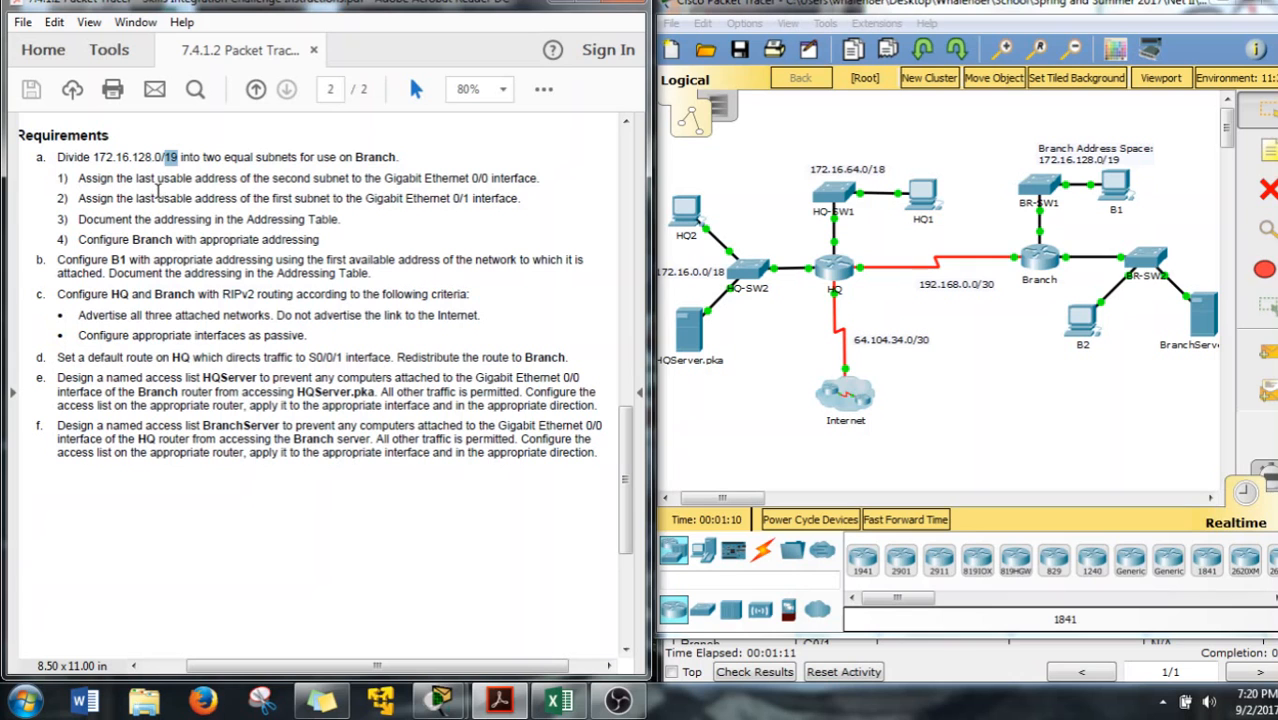
pyautogui.click(558, 700)
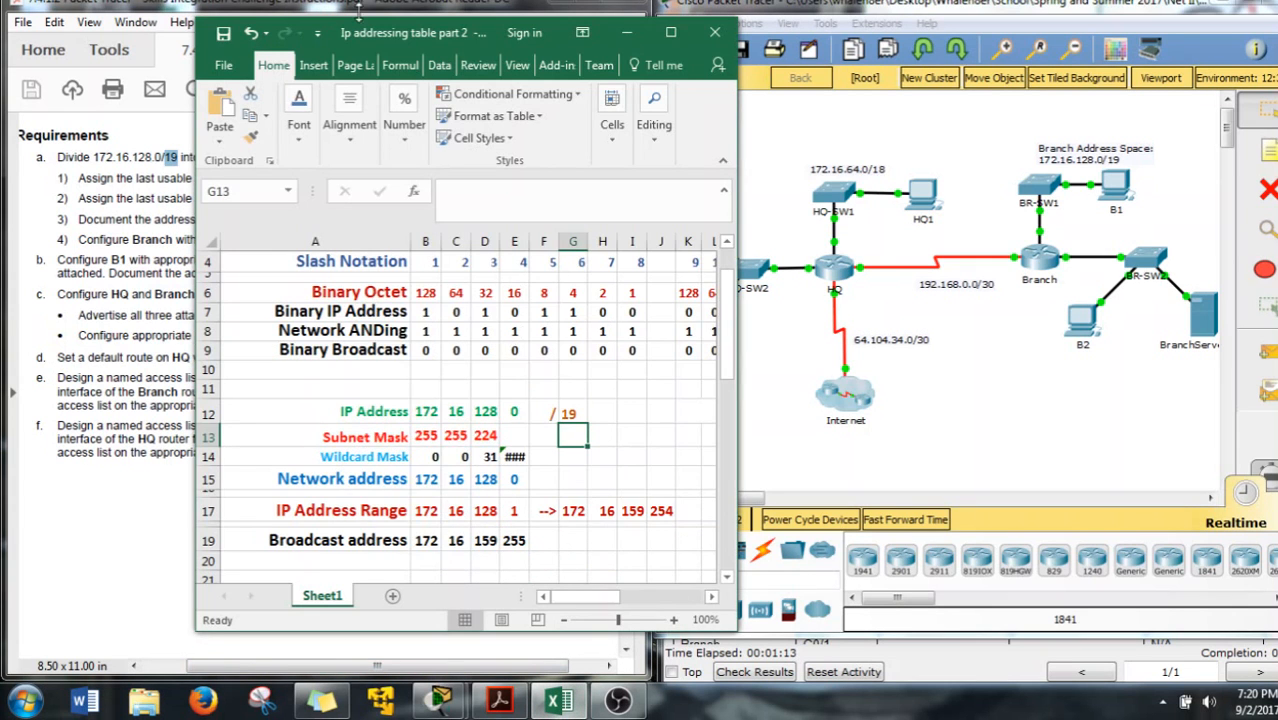
pyautogui.moveTo(357, 13); pyautogui.dragTo(828, 24)
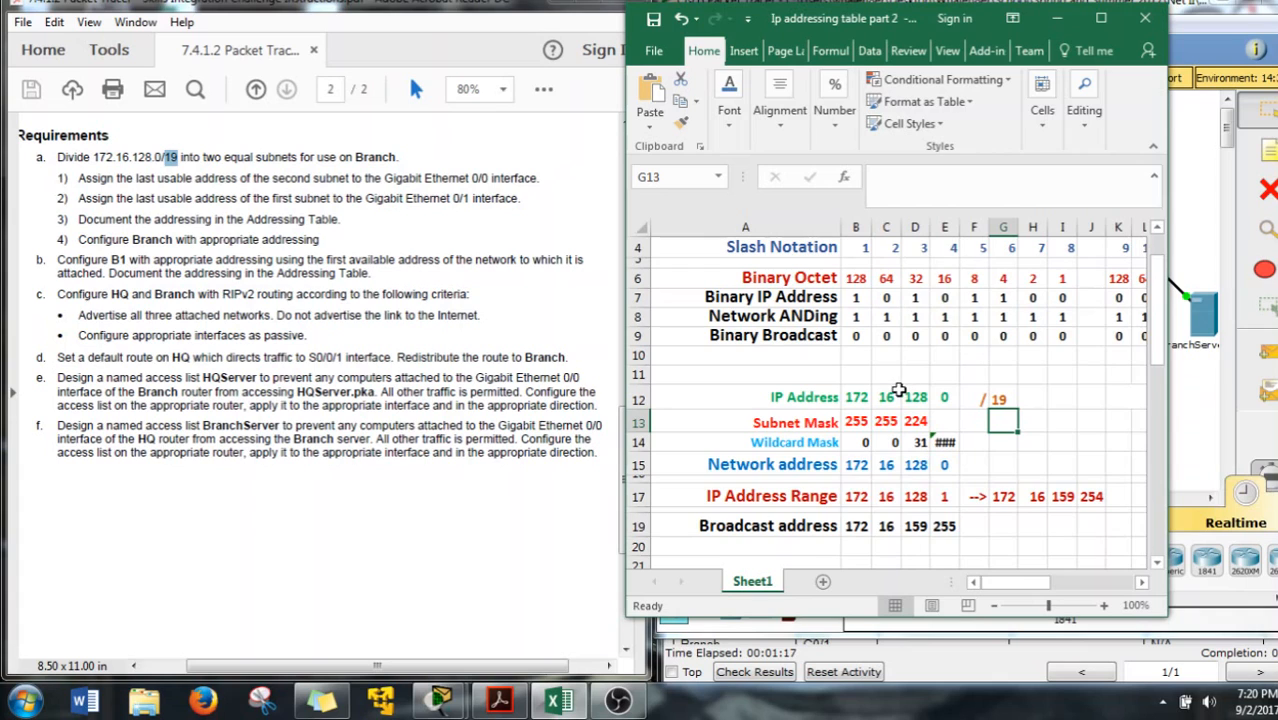
pyautogui.scroll(-1, 930, 400)
pyautogui.scroll(-3, 937, 406)
pyautogui.scroll(2, 890, 340)
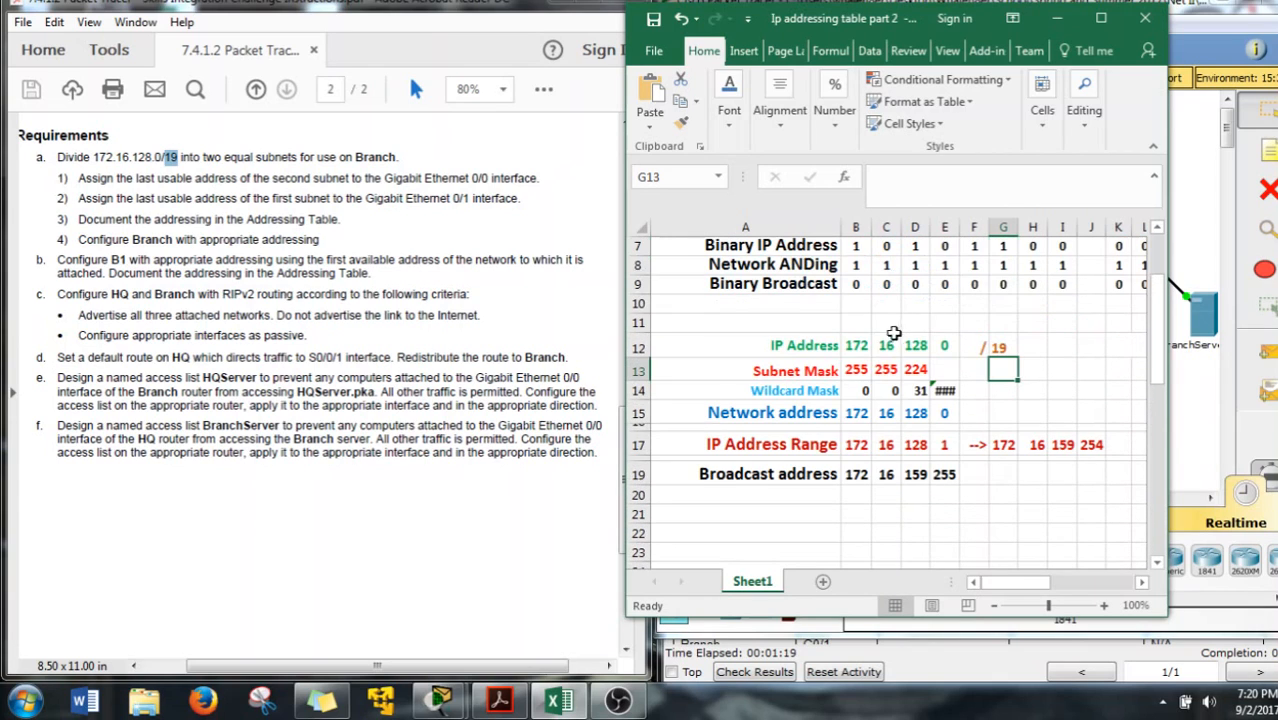
pyautogui.moveTo(866, 345); pyautogui.dragTo(952, 346)
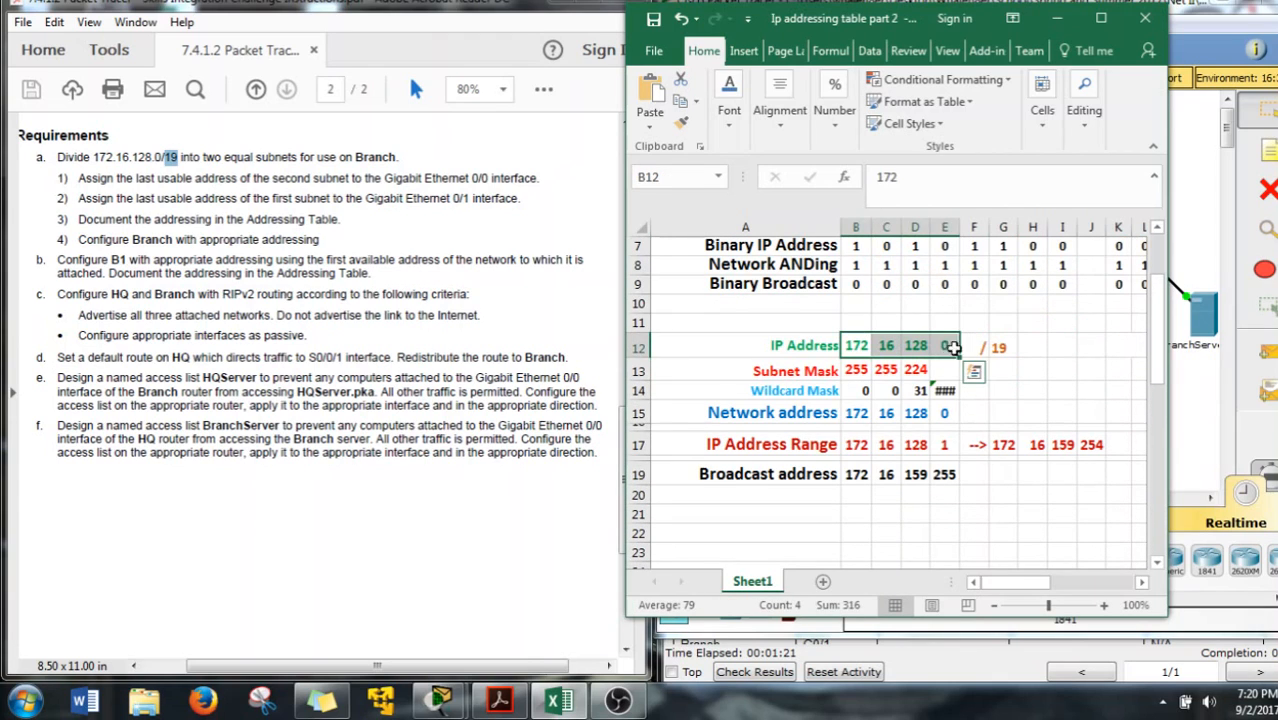
pyautogui.click(1006, 350)
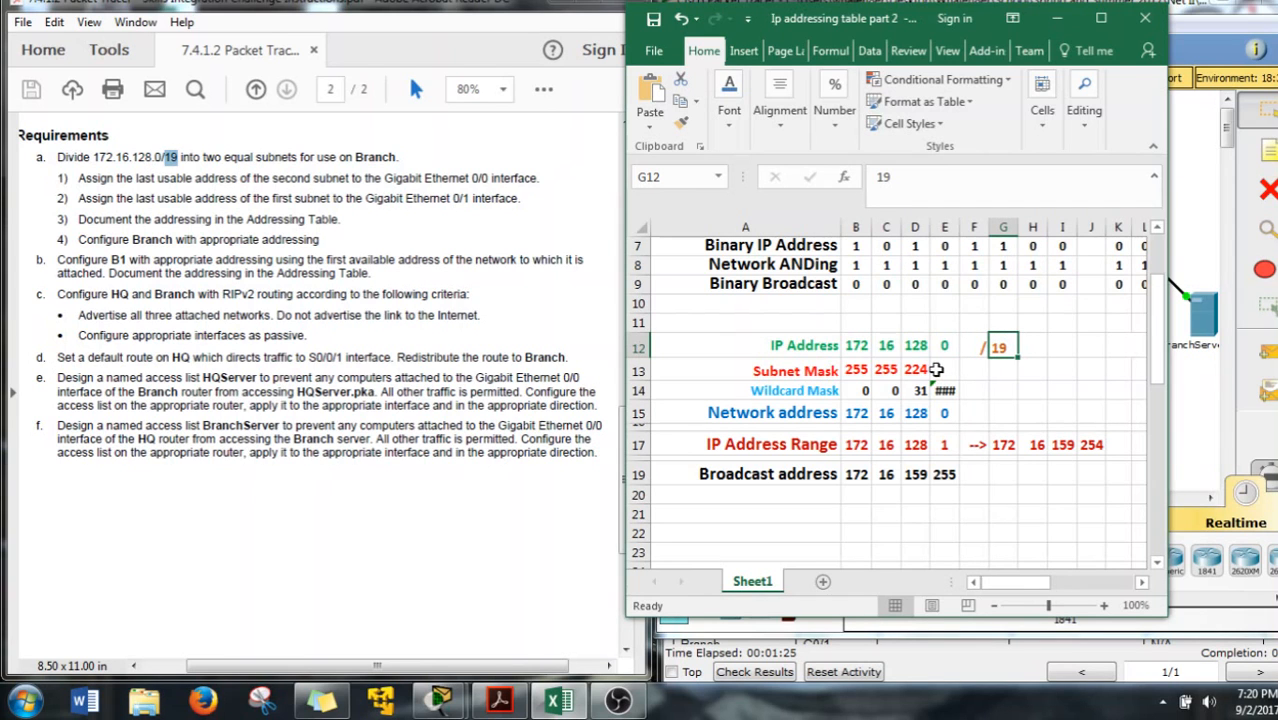
# - Maximize the addressing table and compare its slash 19 and slash 20 columns in the third octet
pyautogui.moveTo(926, 18); pyautogui.dragTo(866, 1)
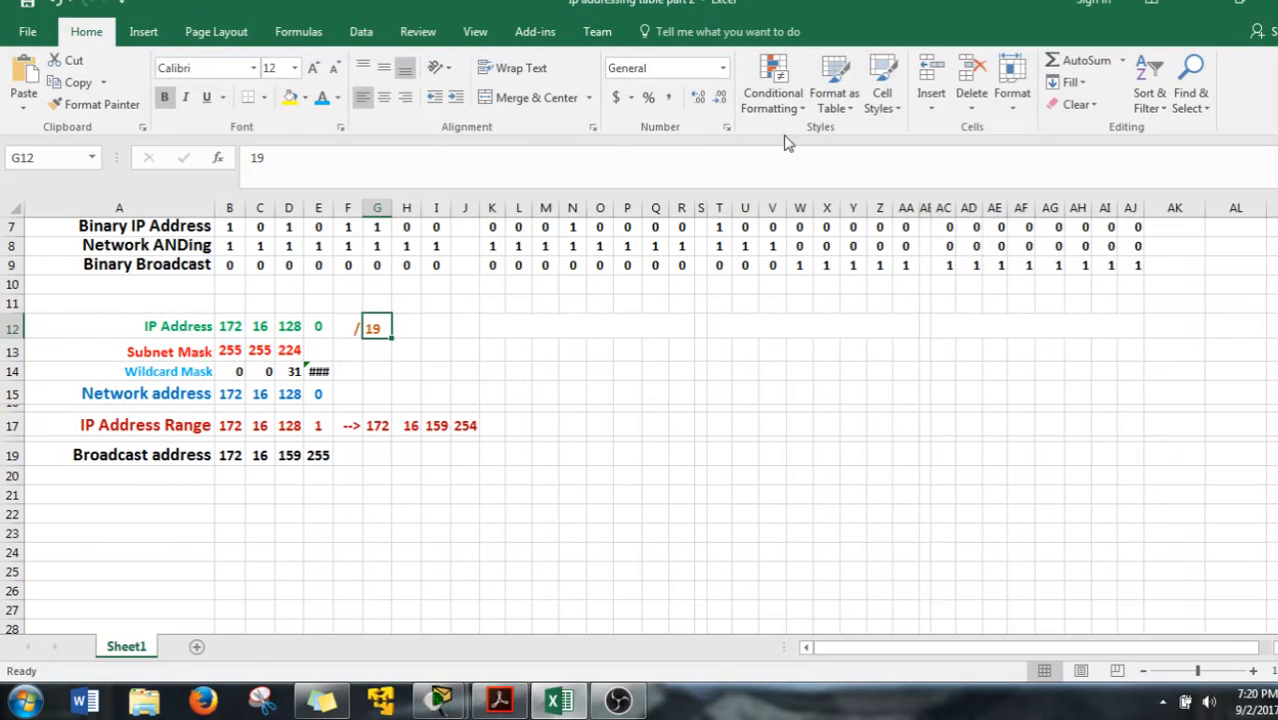
pyautogui.scroll(2, 522, 305)
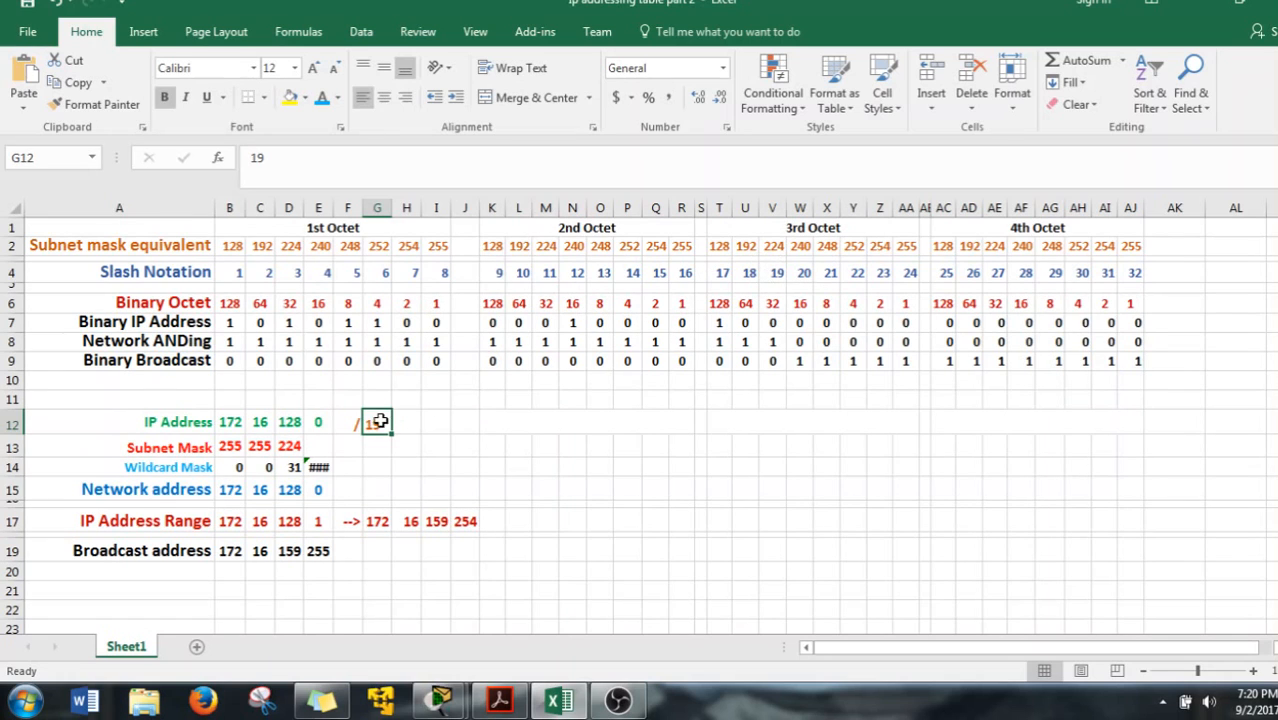
pyautogui.click(775, 272)
pyautogui.click(772, 208)
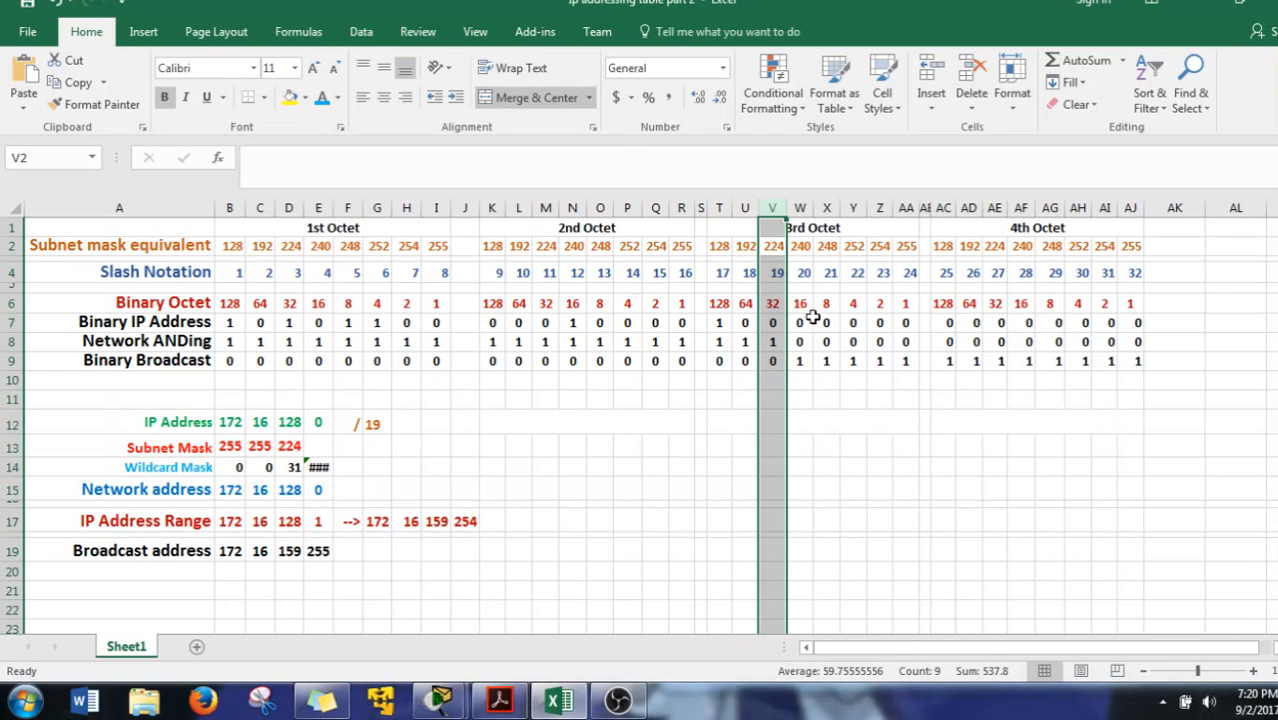
pyautogui.click(805, 207)
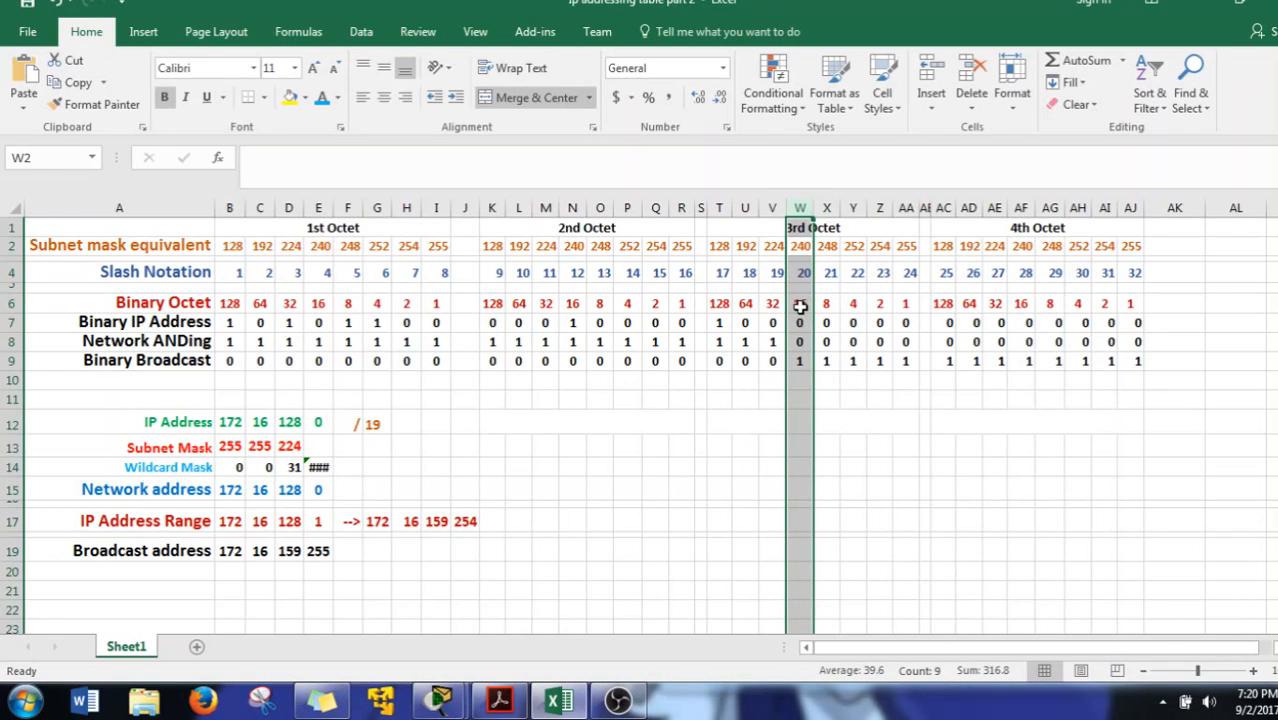
# - Set the prefix length of the IP address to 20 in cell G12
pyautogui.click(378, 430)
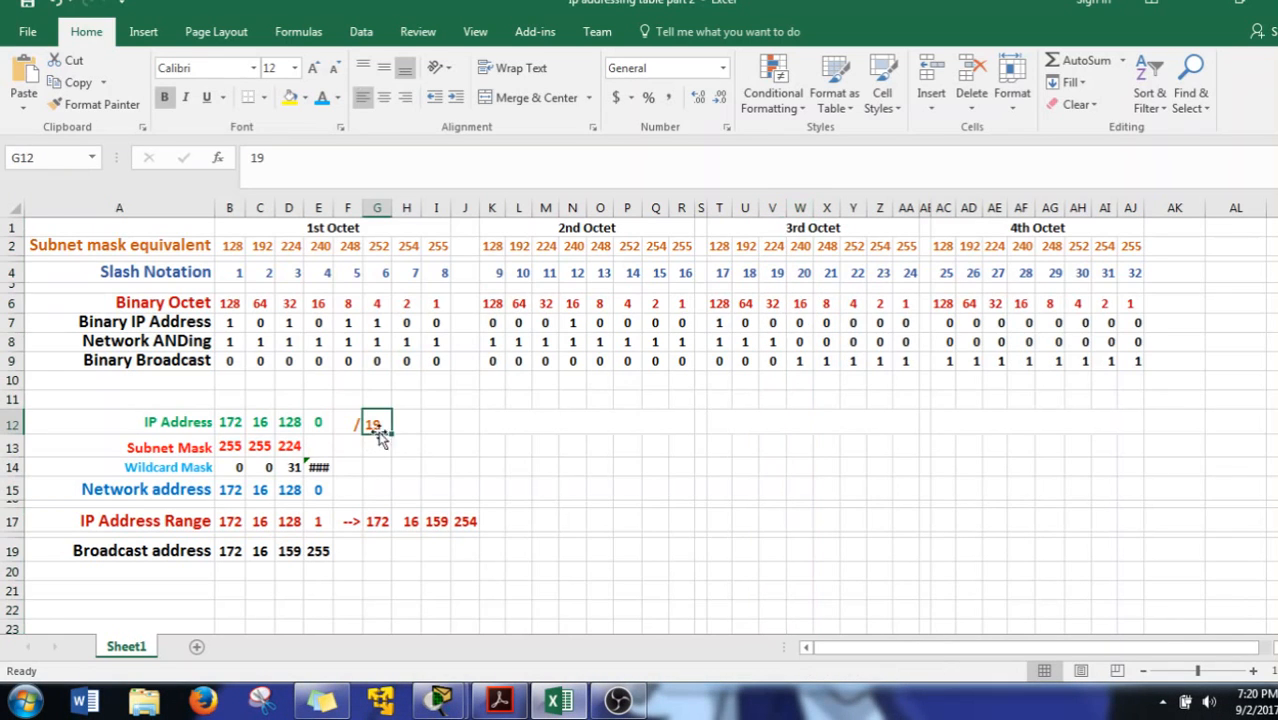
pyautogui.write('20')
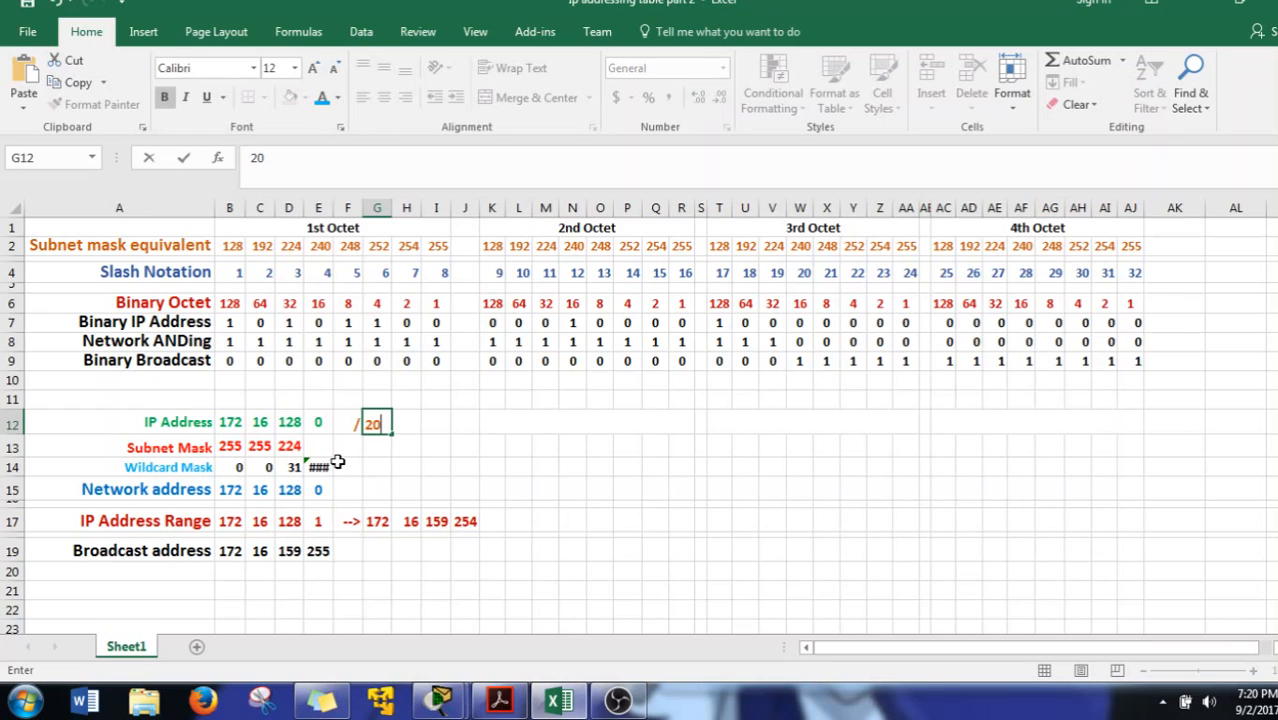
pyautogui.press('Return')
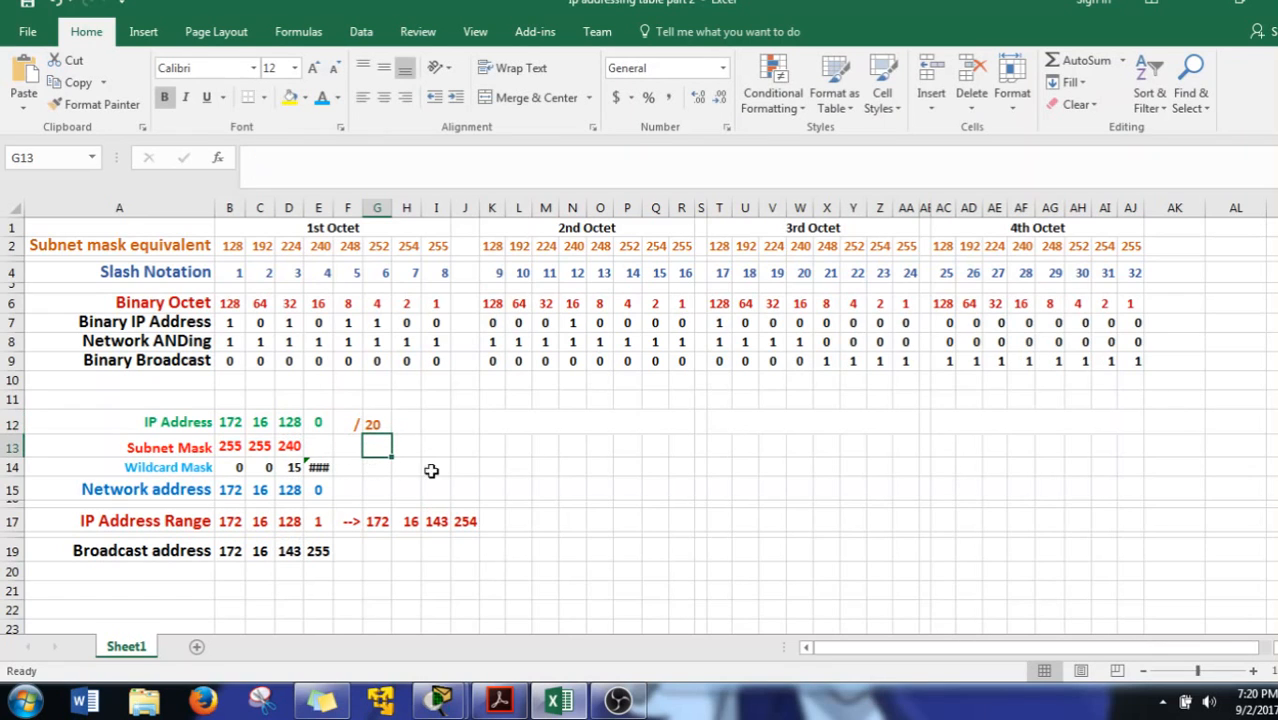
# - Set the IP address's third octet in D12 to 144 and check its binary bit under slash 20
pyautogui.click(287, 422)
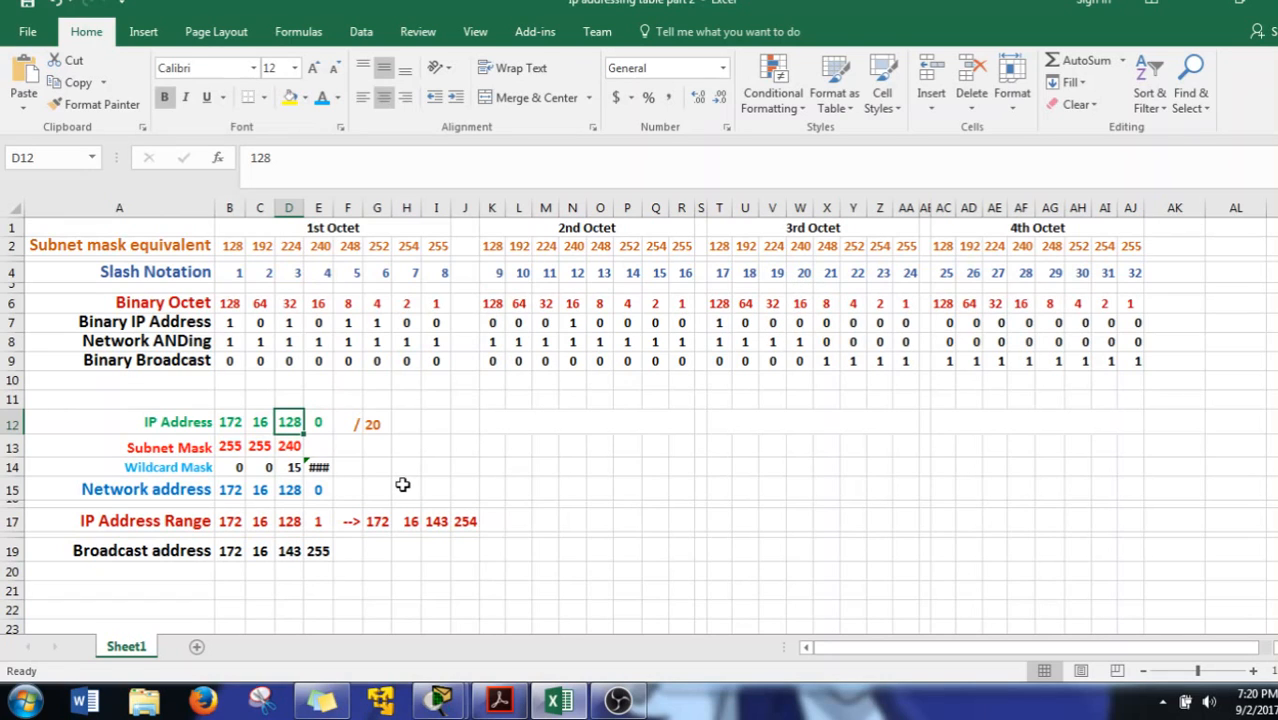
pyautogui.write('144')
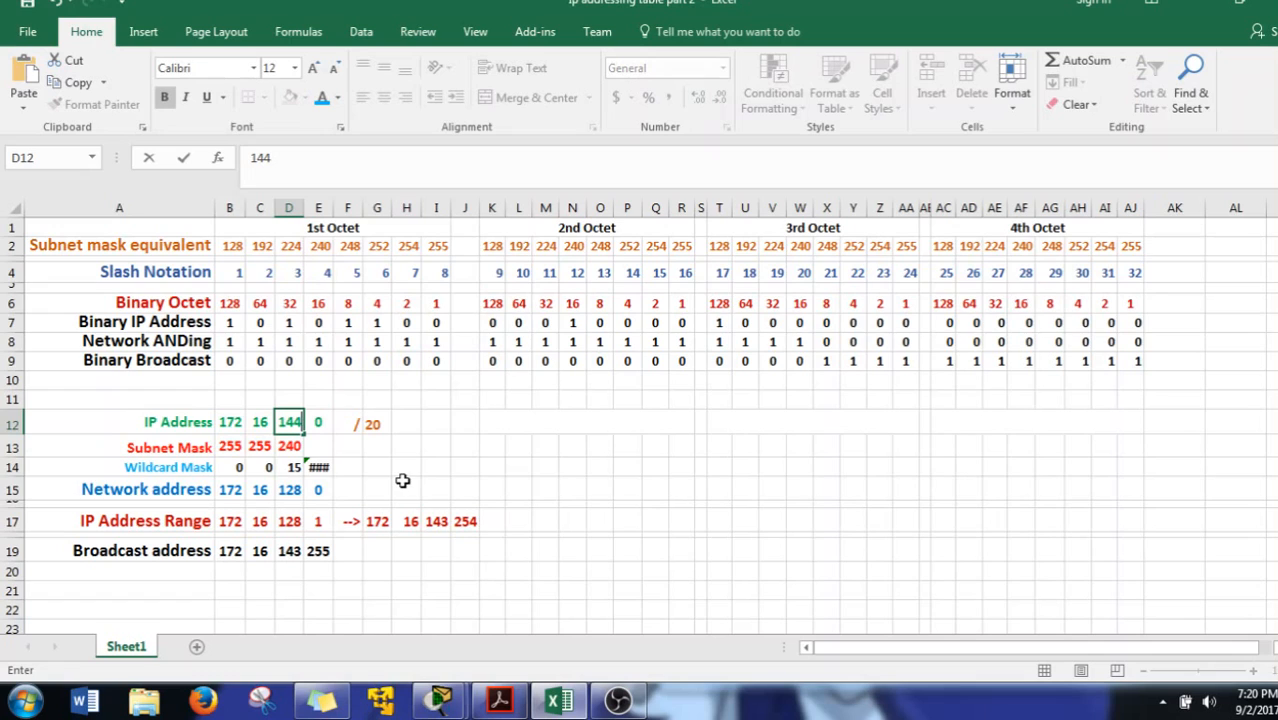
pyautogui.press('Return')
pyautogui.click(800, 322)
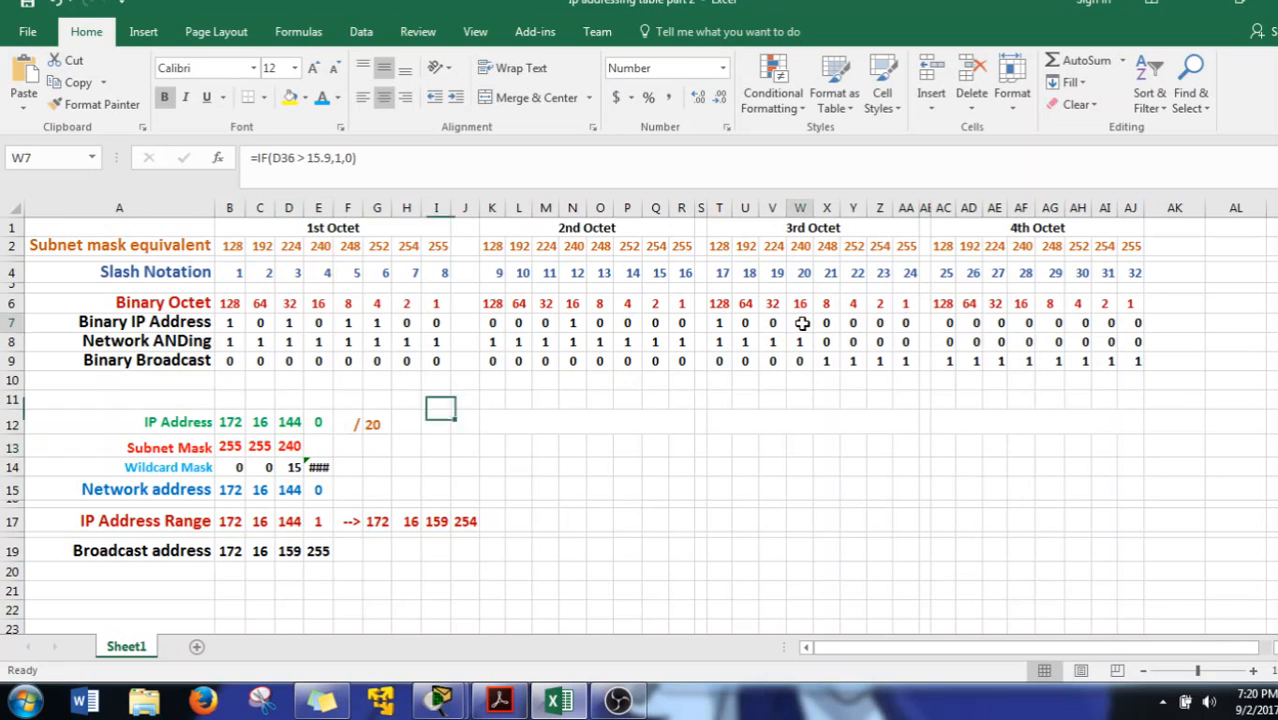
# - Set the IP address's third octet in D12 back to 128
pyautogui.click(295, 427)
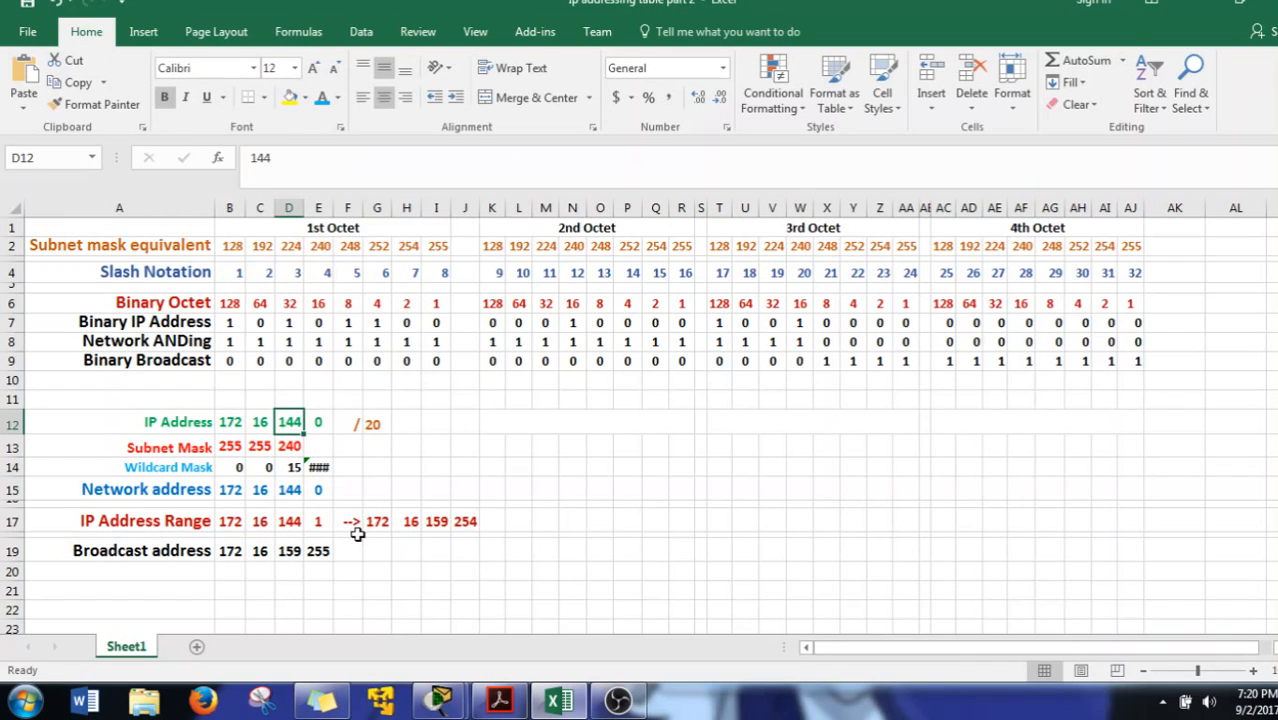
pyautogui.write('128')
pyautogui.press('Return')
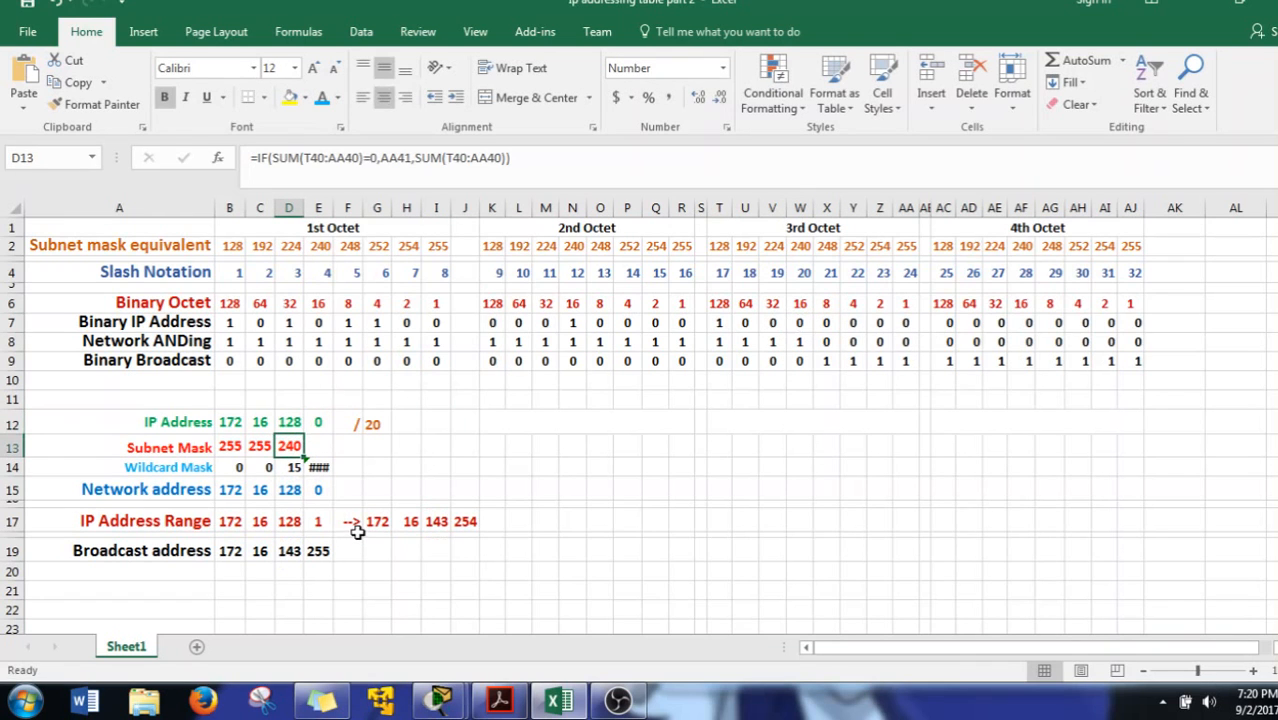
# - Restore the addressing table to a smaller window over the instructions, showing the IP address through broadcast address rows
pyautogui.moveTo(963, 9); pyautogui.dragTo(328, 129)
pyautogui.scroll(-1, 355, 182)
pyautogui.scroll(-5, 416, 448)
pyautogui.scroll(3, 414, 449)
pyautogui.scroll(-1, 414, 449)
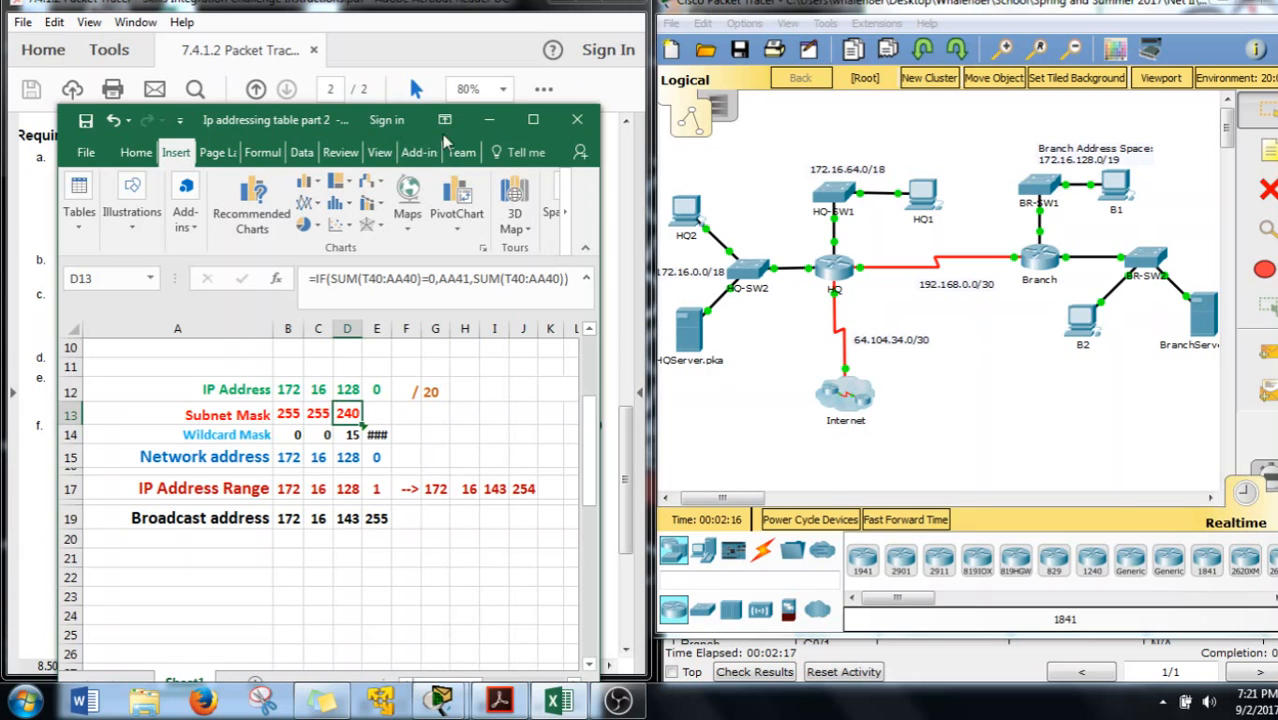
# - Open the Branch router's command line beside the PDF instructions and start its console session
pyautogui.click(1034, 269)
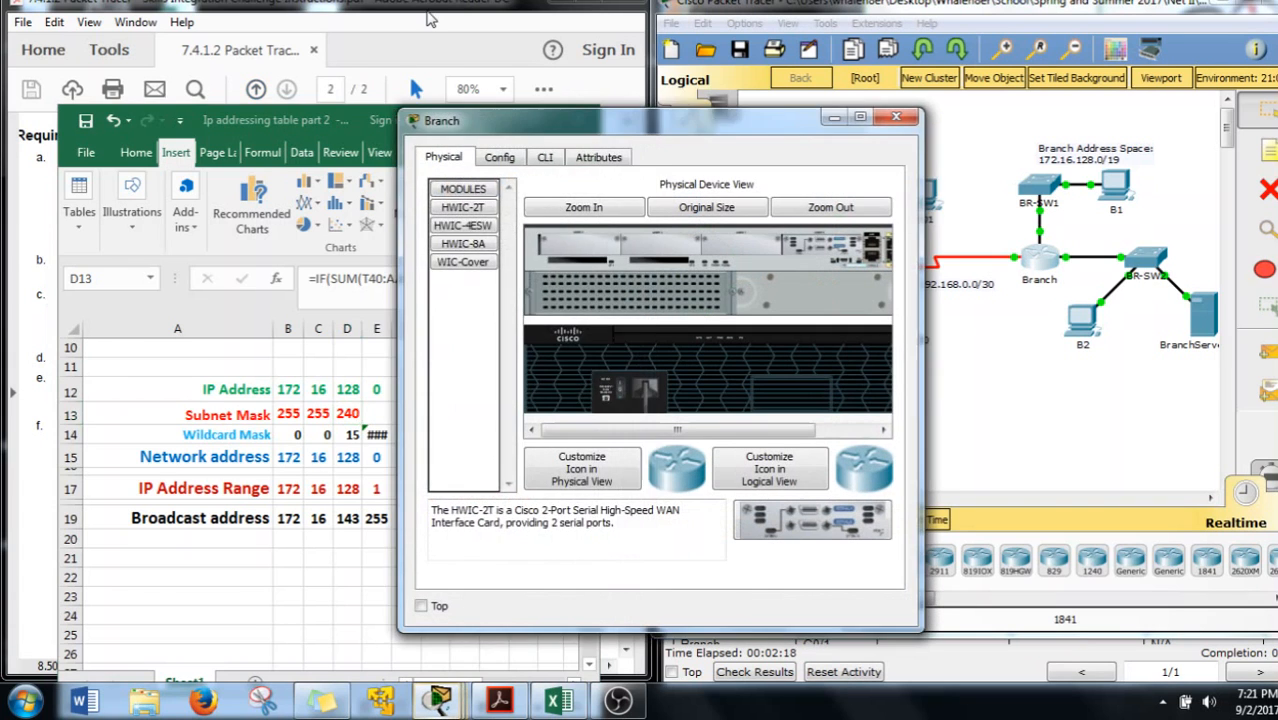
pyautogui.click(428, 12)
pyautogui.click(721, 128)
pyautogui.moveTo(721, 128); pyautogui.dragTo(937, 72)
pyautogui.click(772, 104)
pyautogui.press('Return')
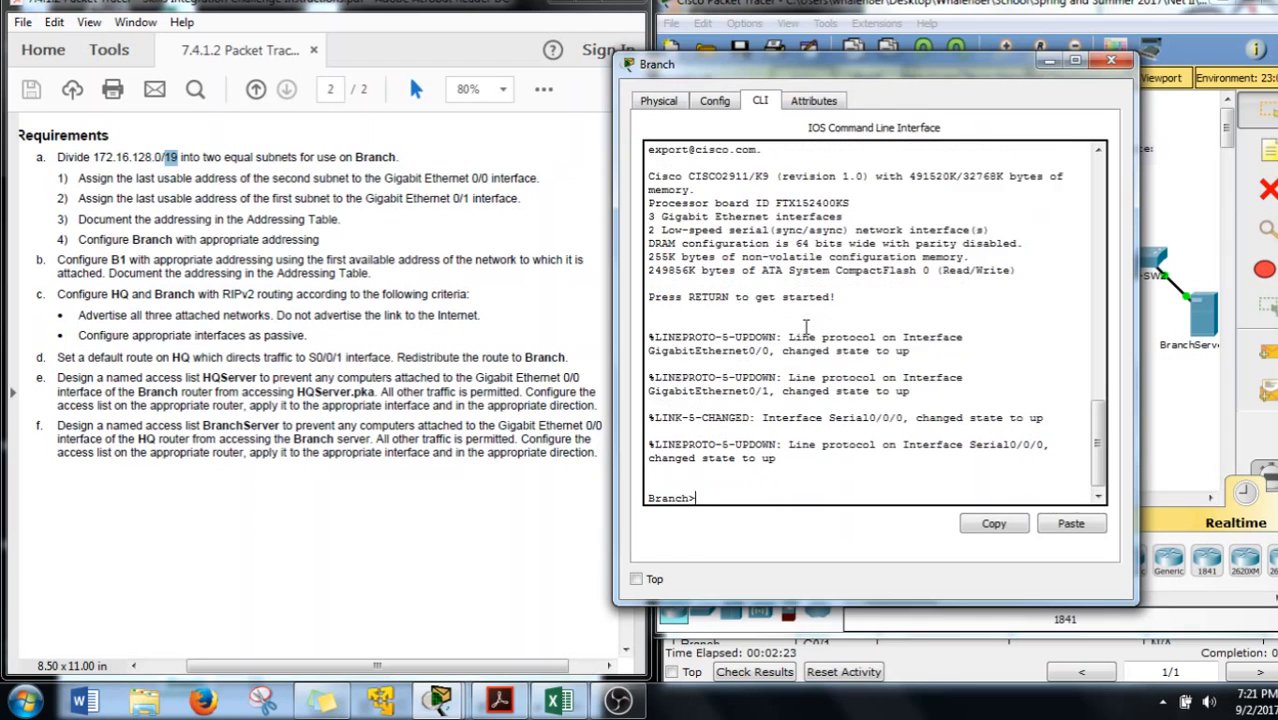
# - Enter privileged and global configuration mode on Branch and start configuring interface g0/0
pyautogui.write('en')
pyautogui.press('Return')
pyautogui.write('conf t')
pyautogui.press('Return')
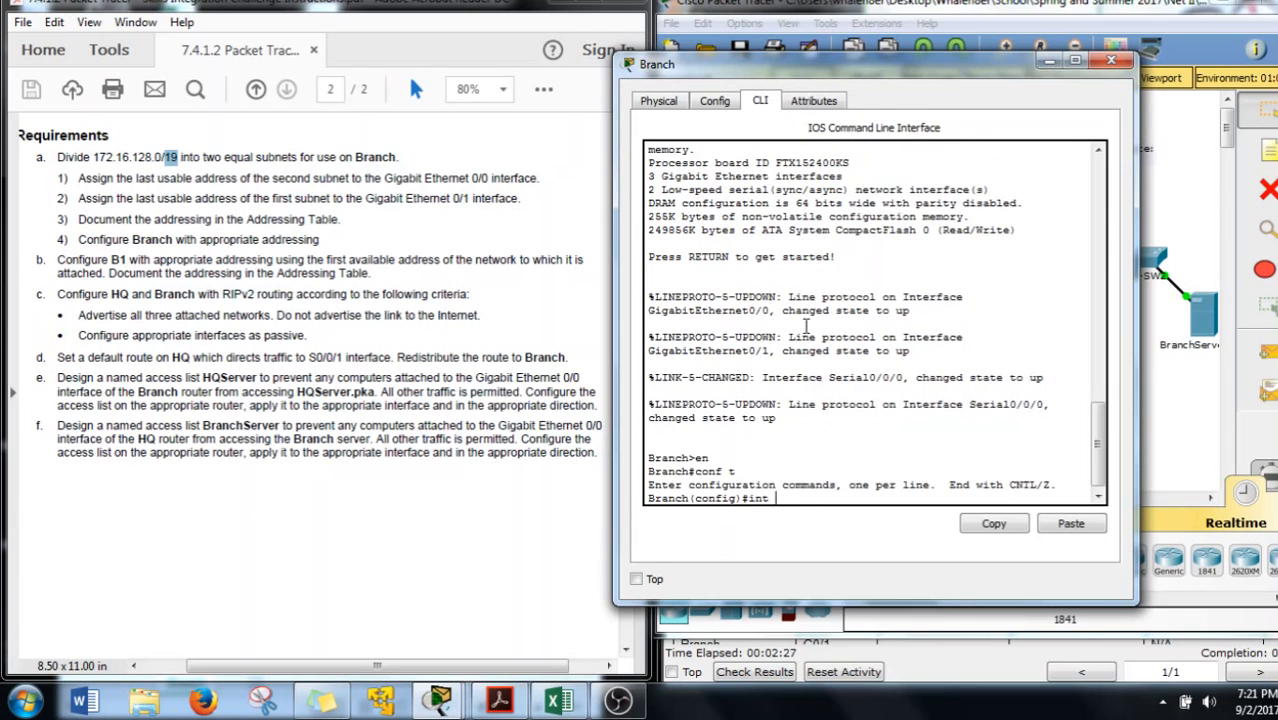
pyautogui.write('int g0/0')
pyautogui.press('Return')
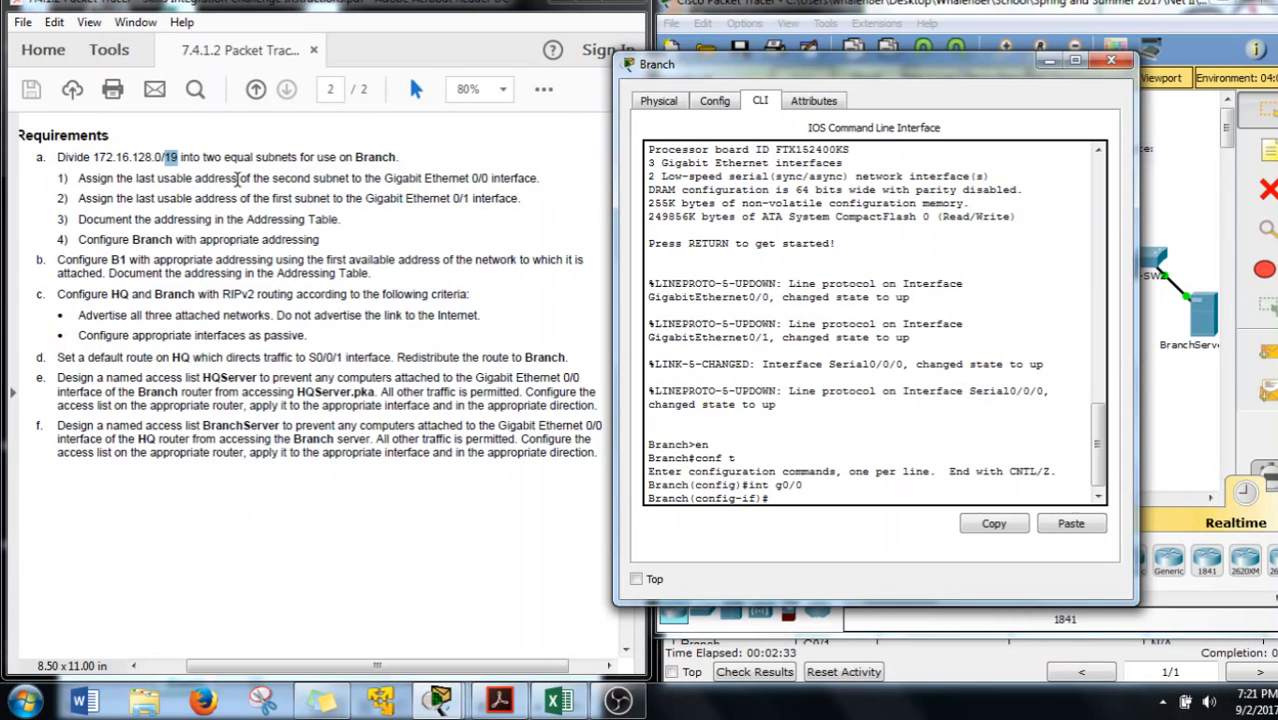
# - Set the third octet in the Excel addressing table to 144 for the second subnet and select its last usable address
pyautogui.click(277, 182)
pyautogui.doubleClick(290, 180)
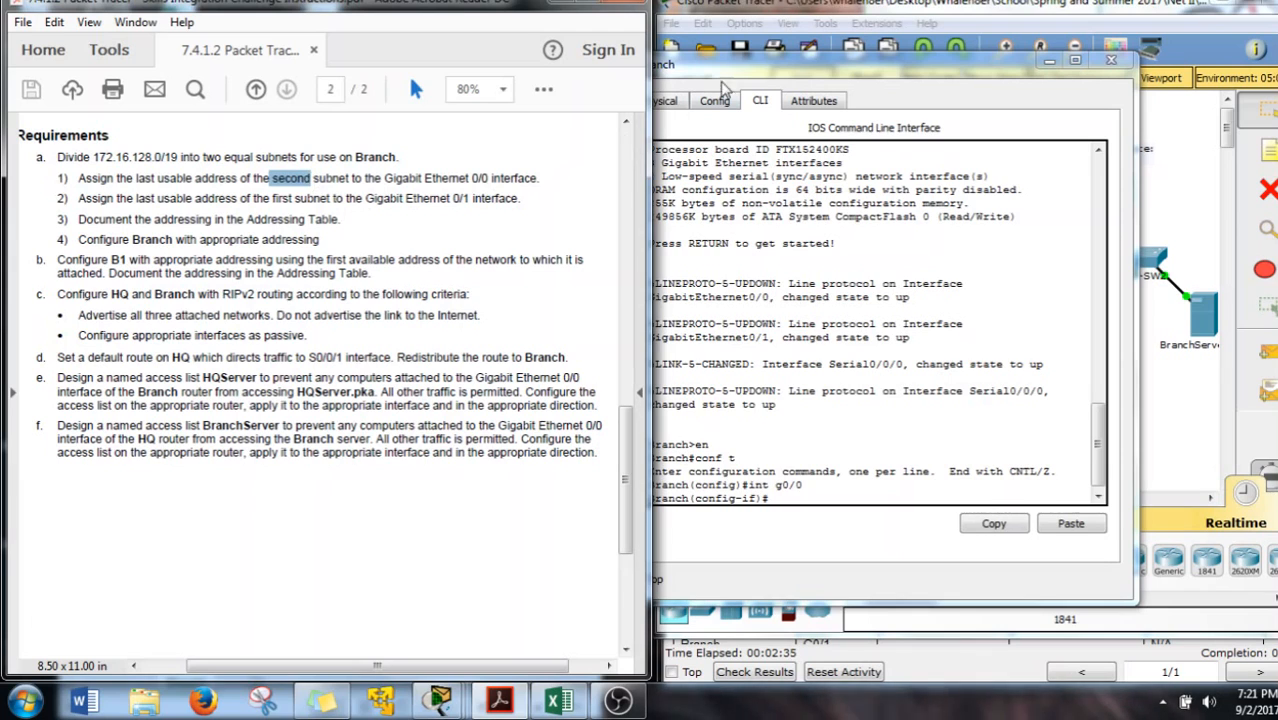
pyautogui.click(557, 700)
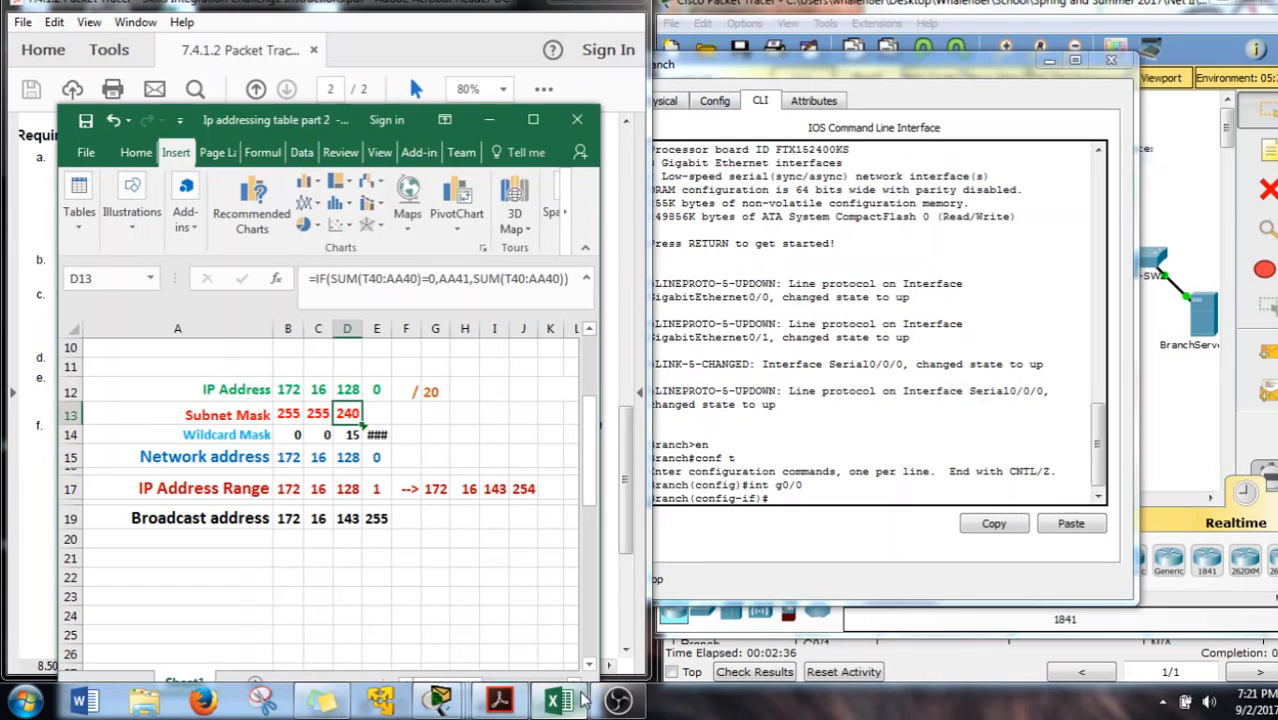
pyautogui.click(347, 390)
pyautogui.write('144')
pyautogui.press('Return')
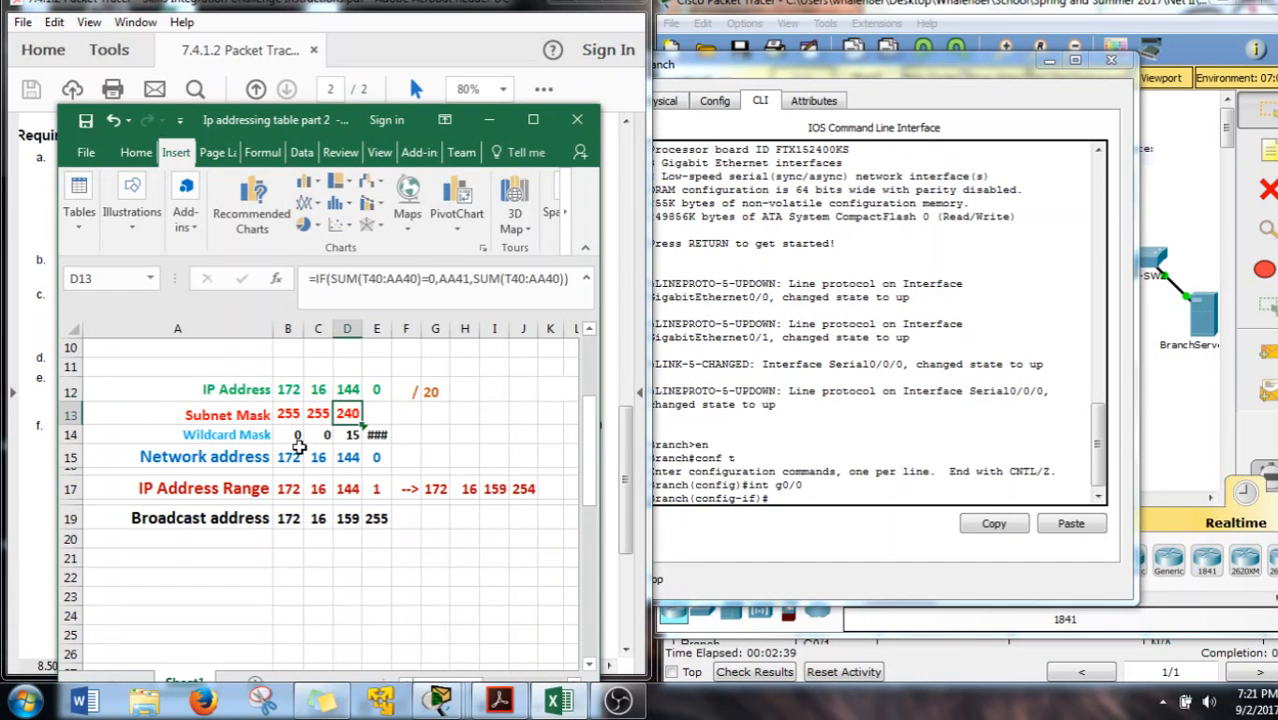
pyautogui.moveTo(523, 489); pyautogui.dragTo(437, 489)
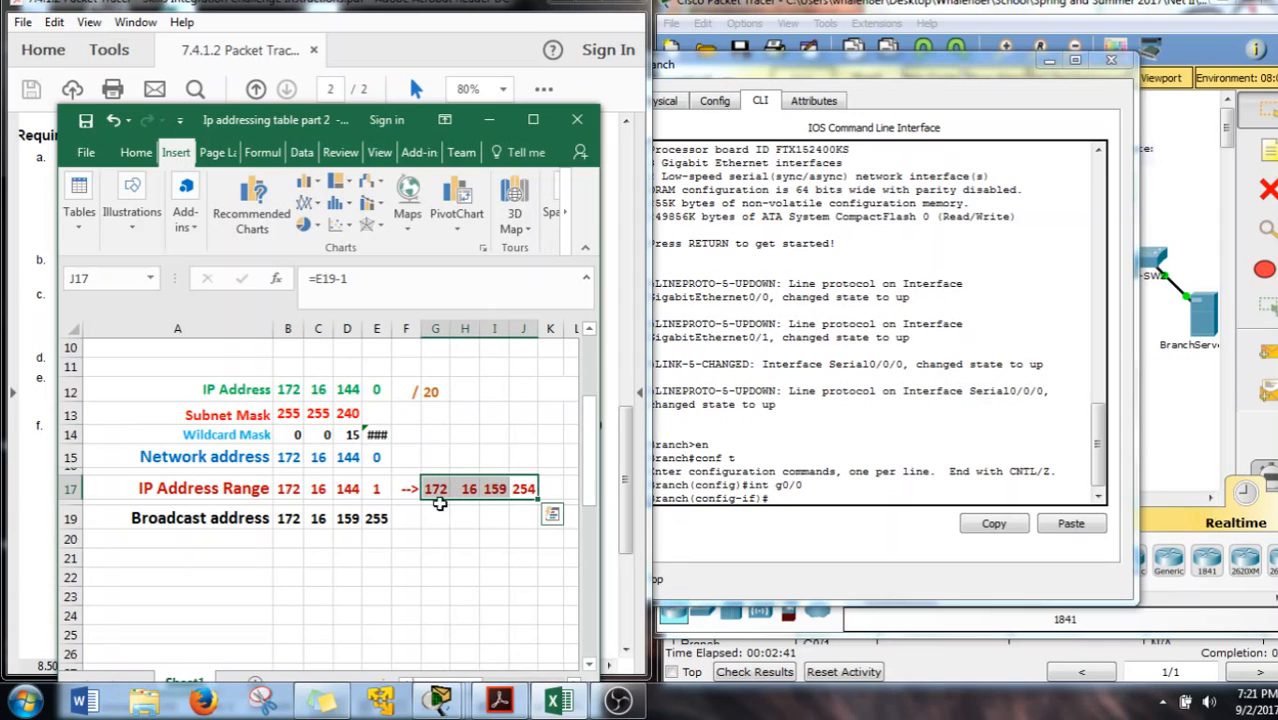
# - Assign 172.16.159.254 255.255.240.0 to Branch's g0/0 and switch to configuring interface g0/1
pyautogui.click(808, 487)
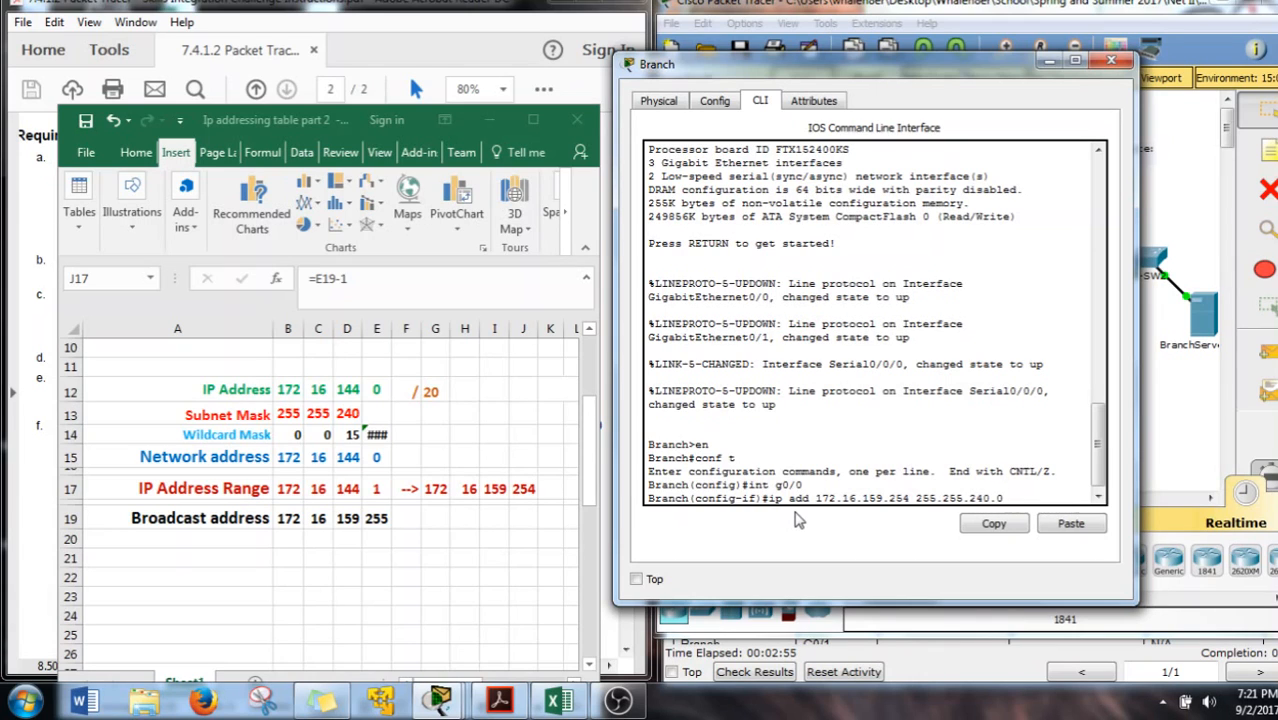
pyautogui.press('Return')
pyautogui.press('Up')
pyautogui.press('Up')
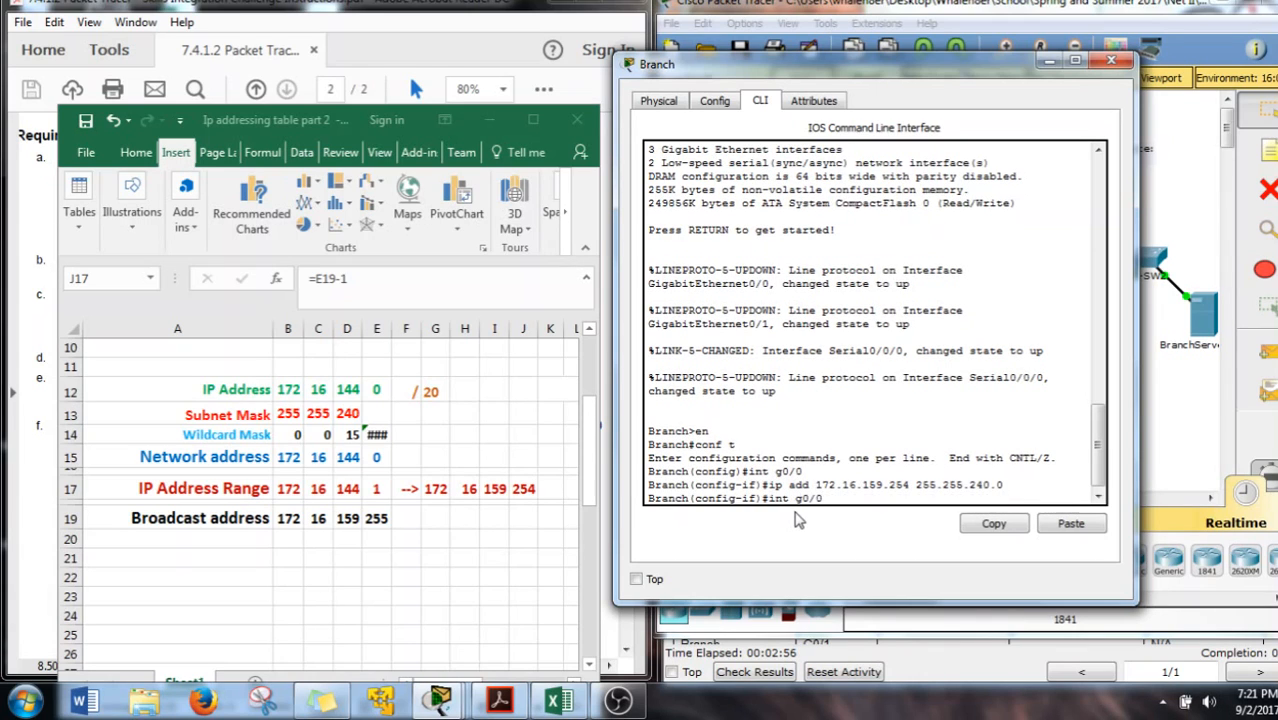
pyautogui.press('Return')
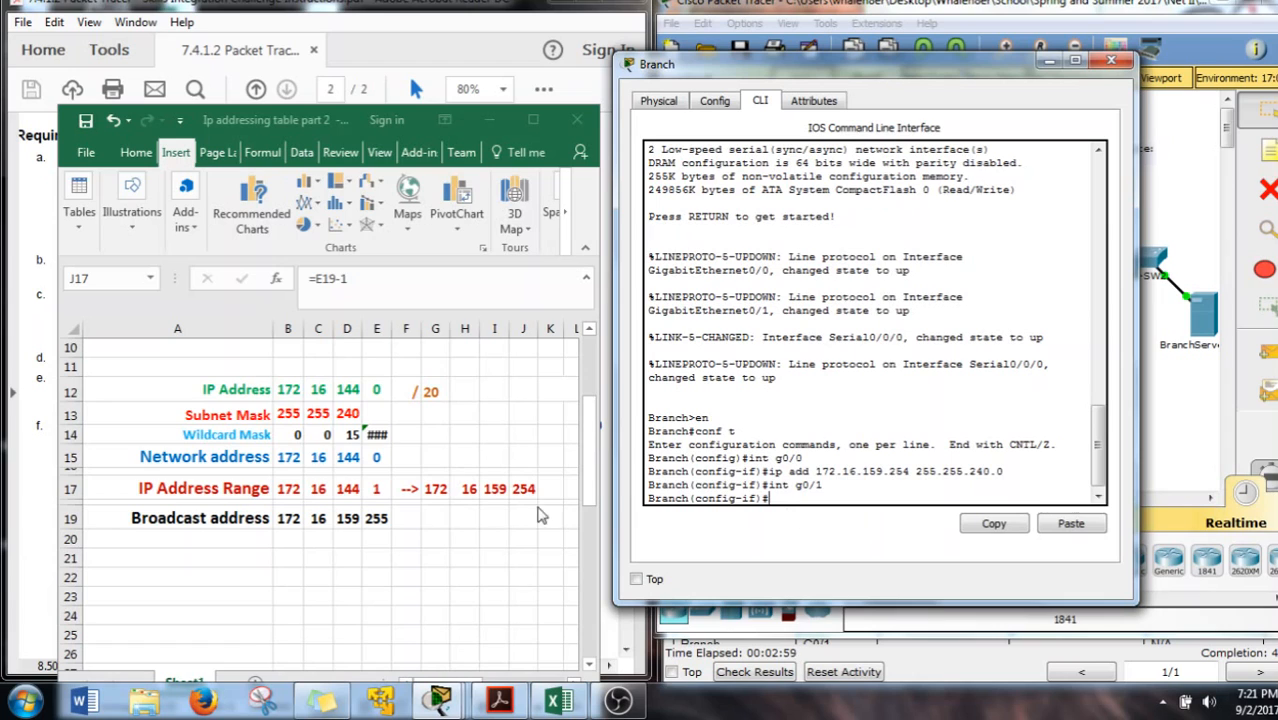
pyautogui.doubleClick(352, 393)
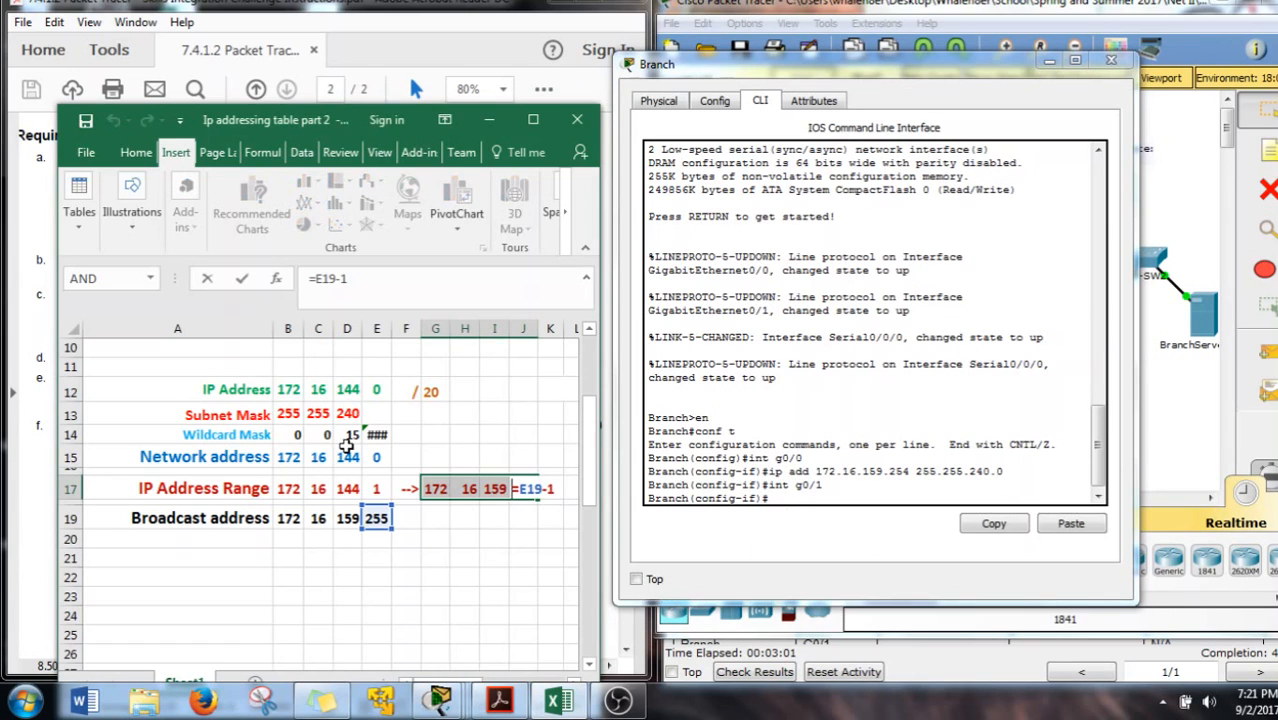
pyautogui.click(348, 388)
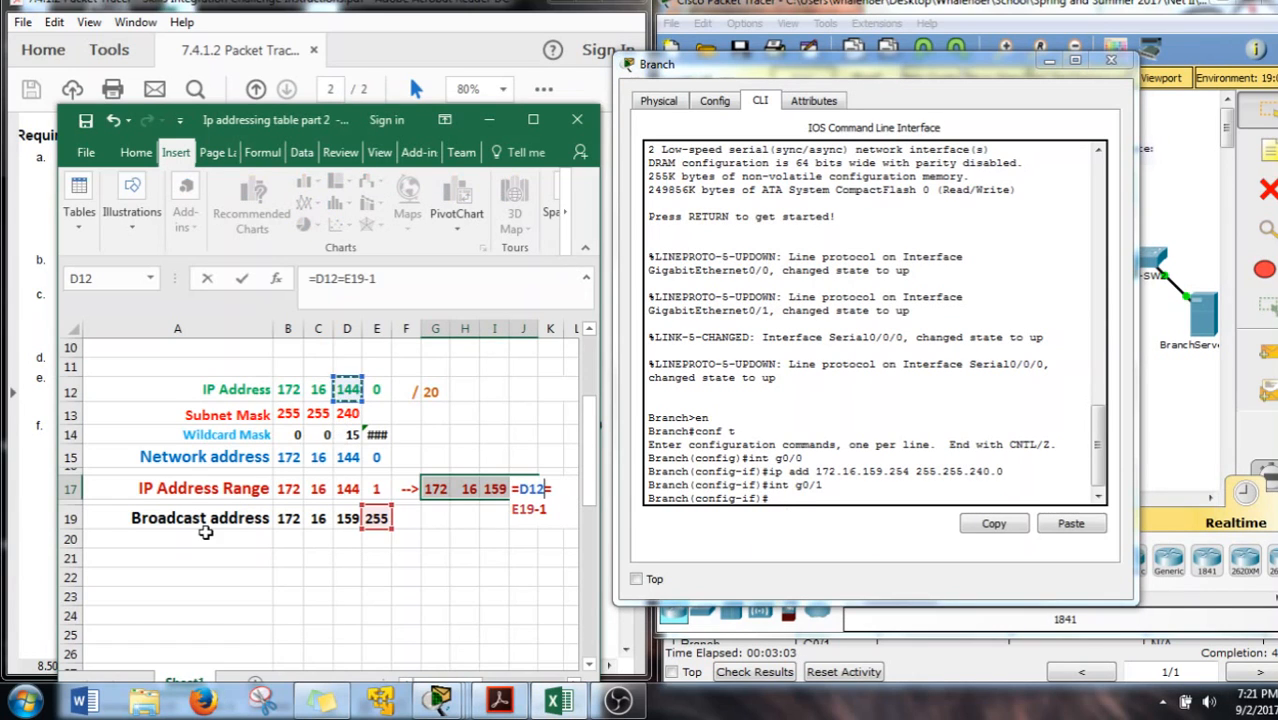
pyautogui.press('Return')
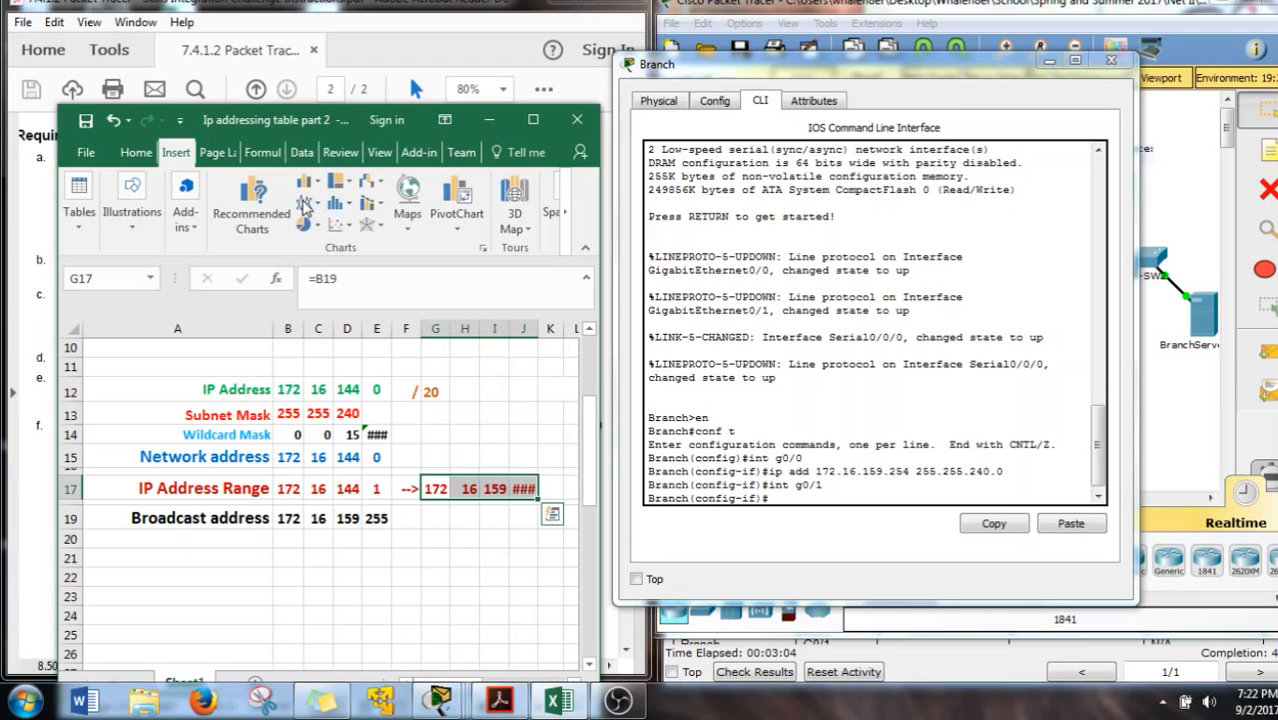
pyautogui.click(113, 120)
# - Set the third octet in the Excel addressing table to 128 for the first subnet, checking the PDF for the g0/1 requirement
pyautogui.click(348, 389)
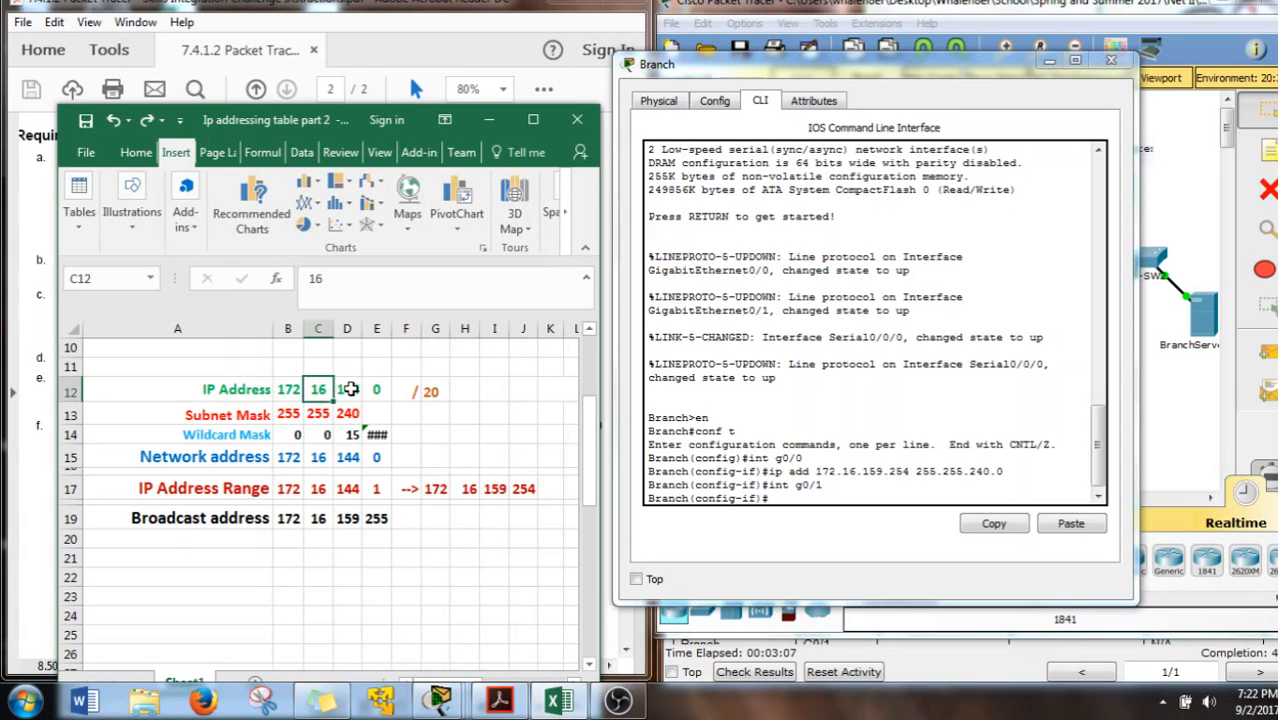
pyautogui.write('128')
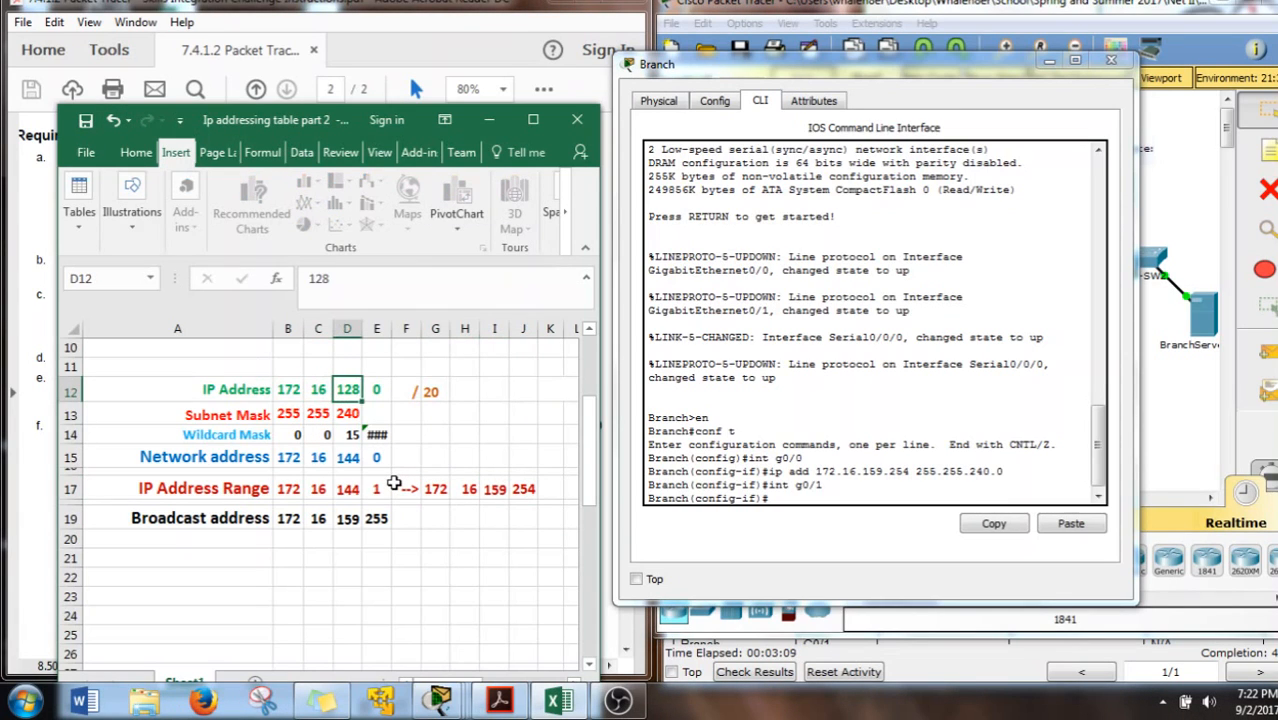
pyautogui.press('Return')
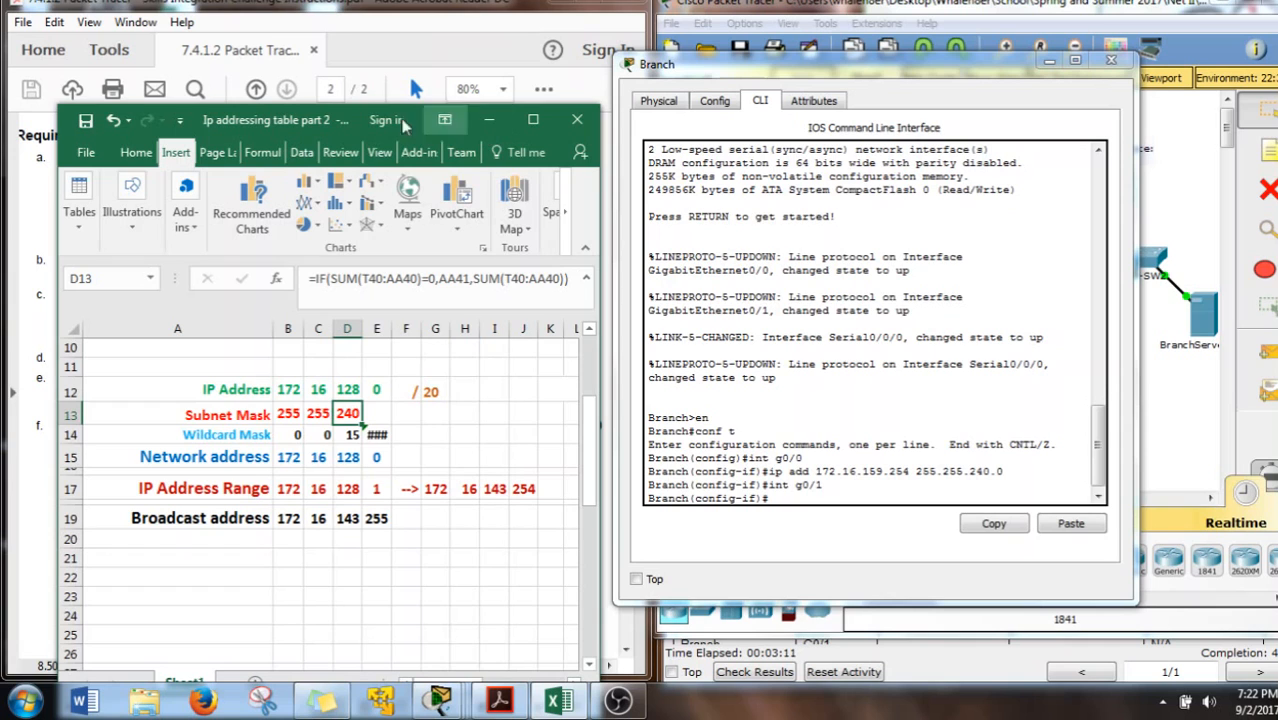
pyautogui.moveTo(336, 121); pyautogui.dragTo(465, 524)
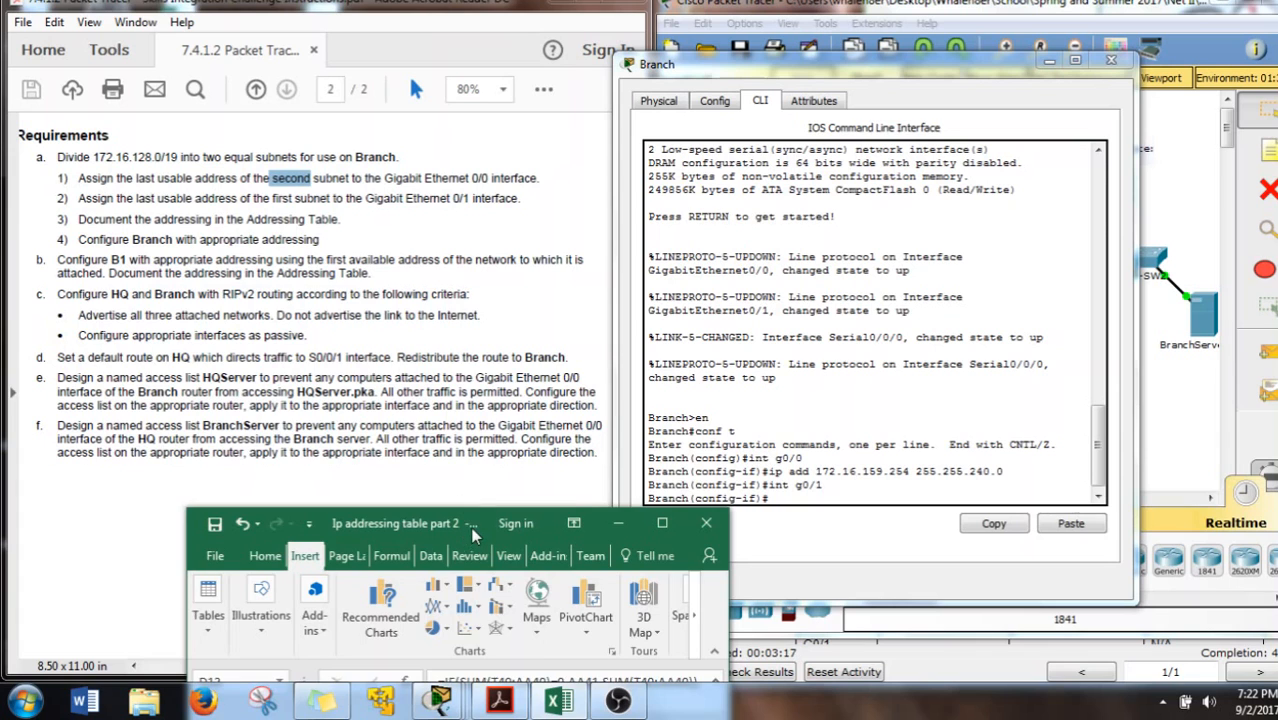
pyautogui.moveTo(476, 535); pyautogui.dragTo(347, 97)
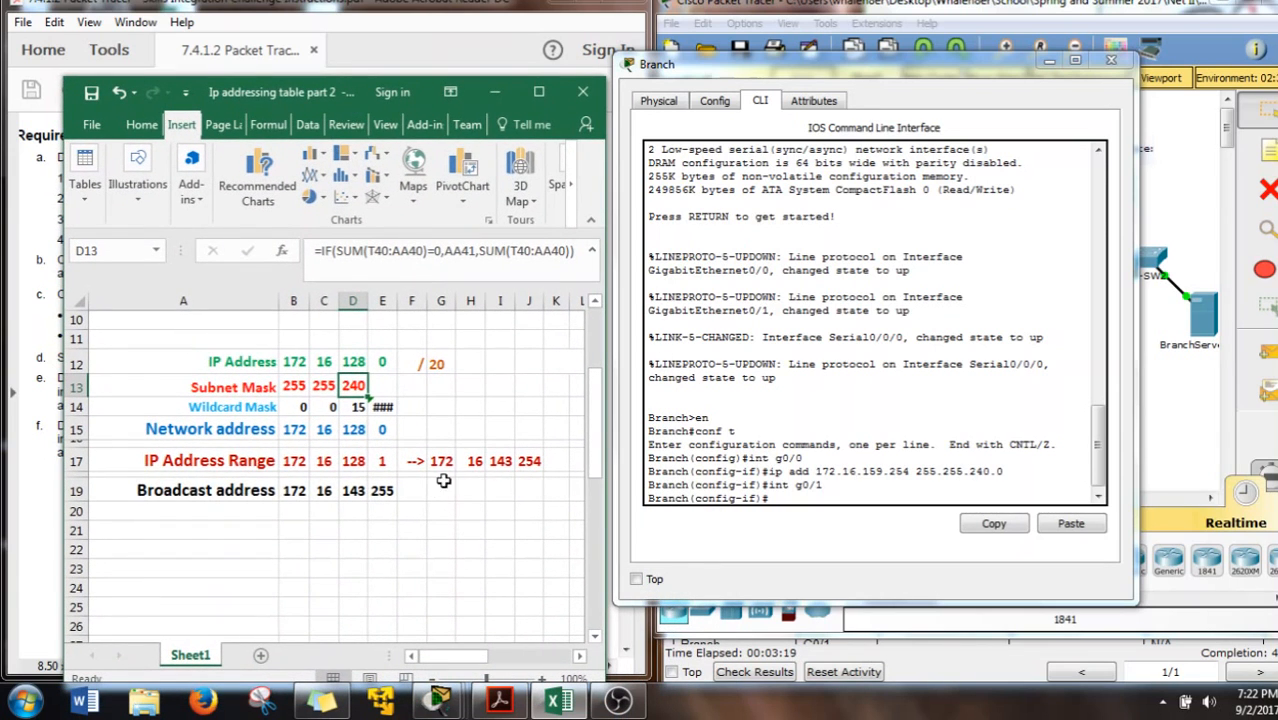
# - Assign 172.16.143.254 255.255.240.0 to Branch's g0/1 by editing the recalled g0/0 address command
pyautogui.click(726, 494)
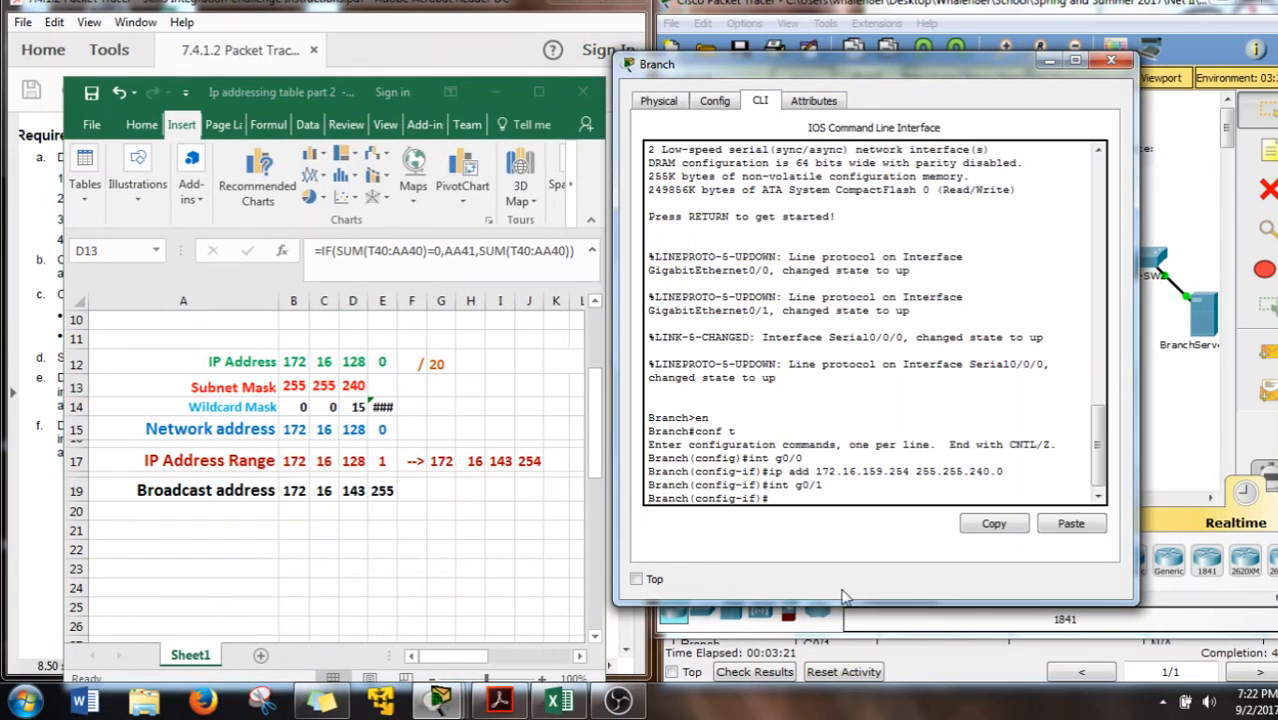
pyautogui.press('Up')
pyautogui.press('Up')
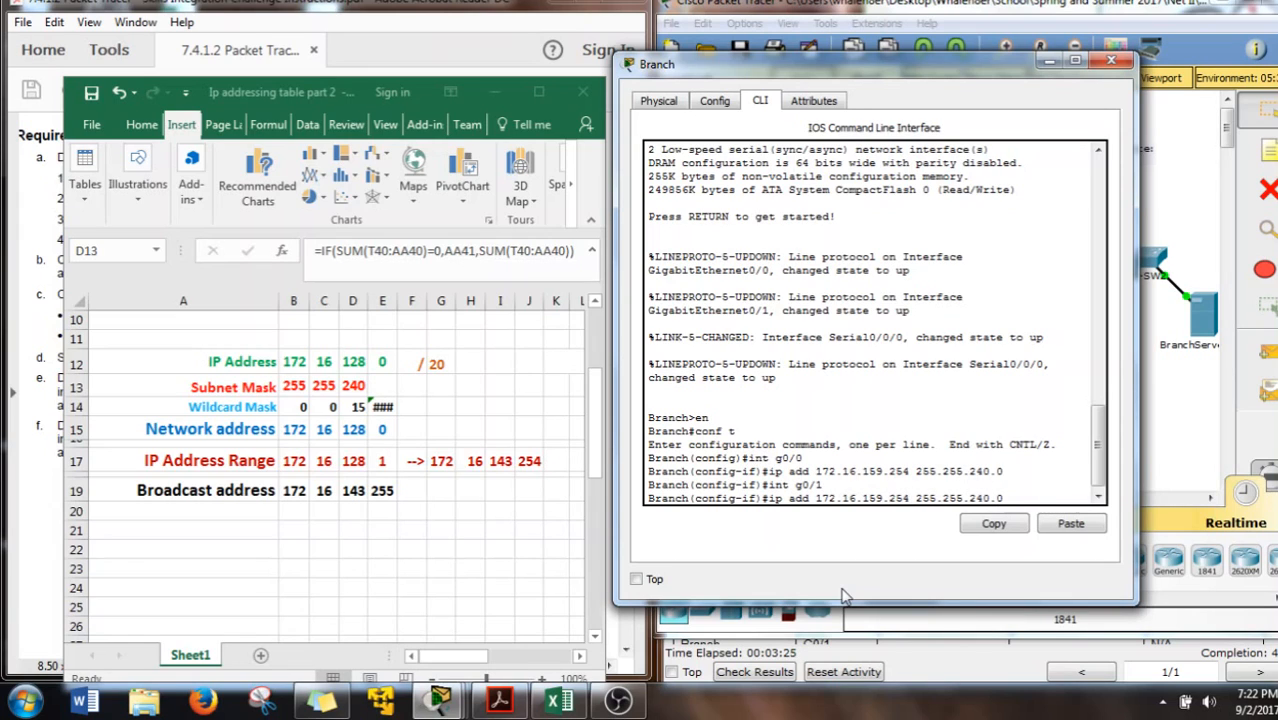
pyautogui.press('BackSpace')
pyautogui.press('BackSpace')
pyautogui.write('43')
pyautogui.press('Return')
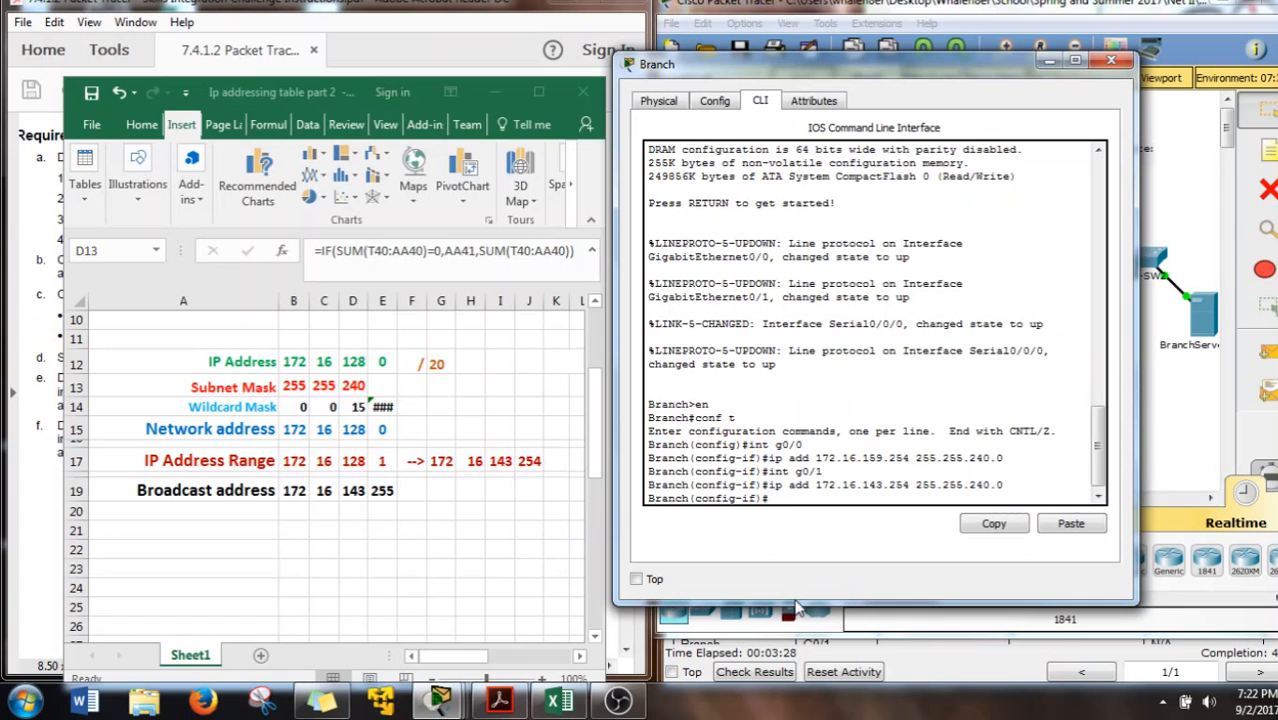
# - Review the remaining addressing requirements in the PDF and minimize the Excel and Branch windows to expose the topology
pyautogui.click(496, 92)
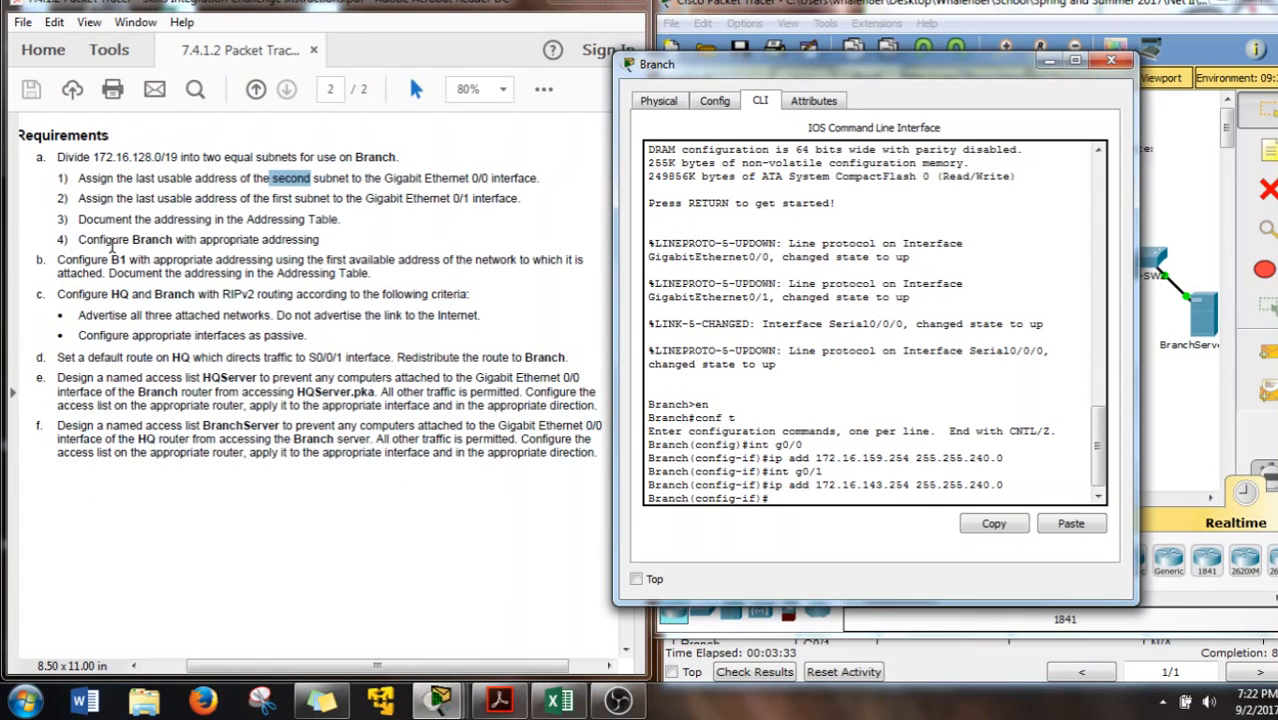
pyautogui.click(210, 228)
pyautogui.scroll(10, 210, 228)
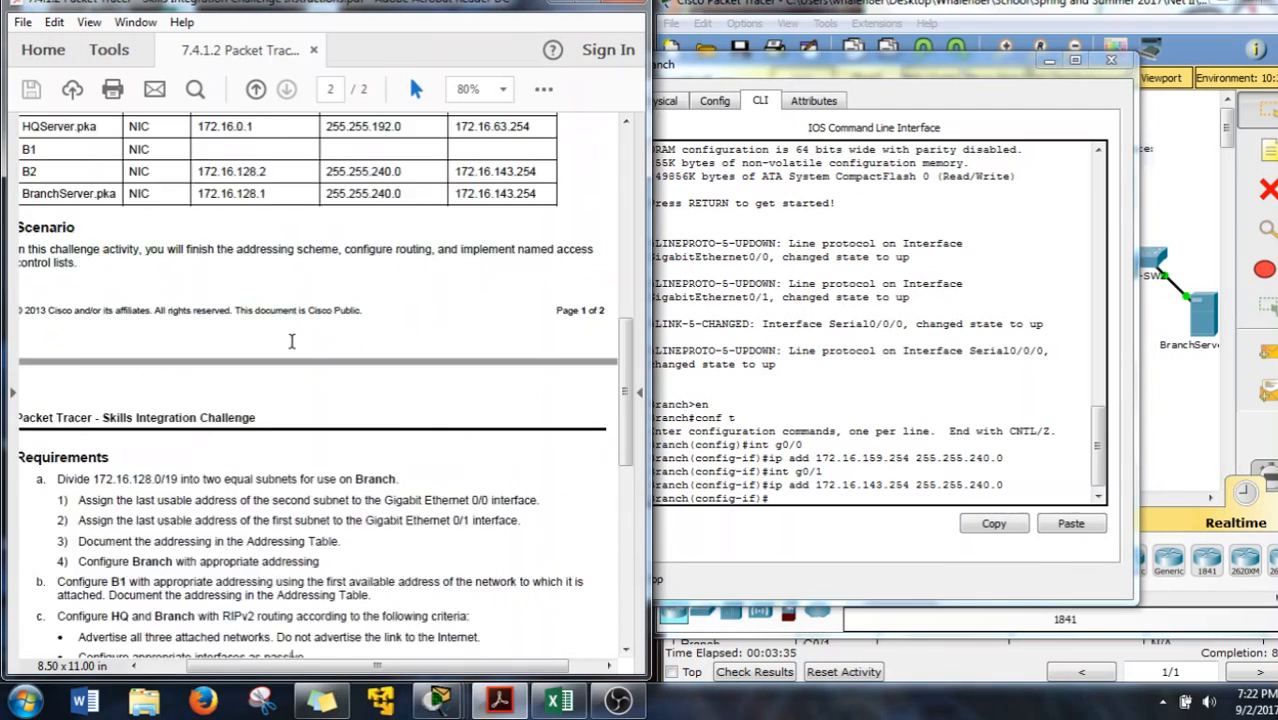
pyautogui.scroll(-10, 303, 473)
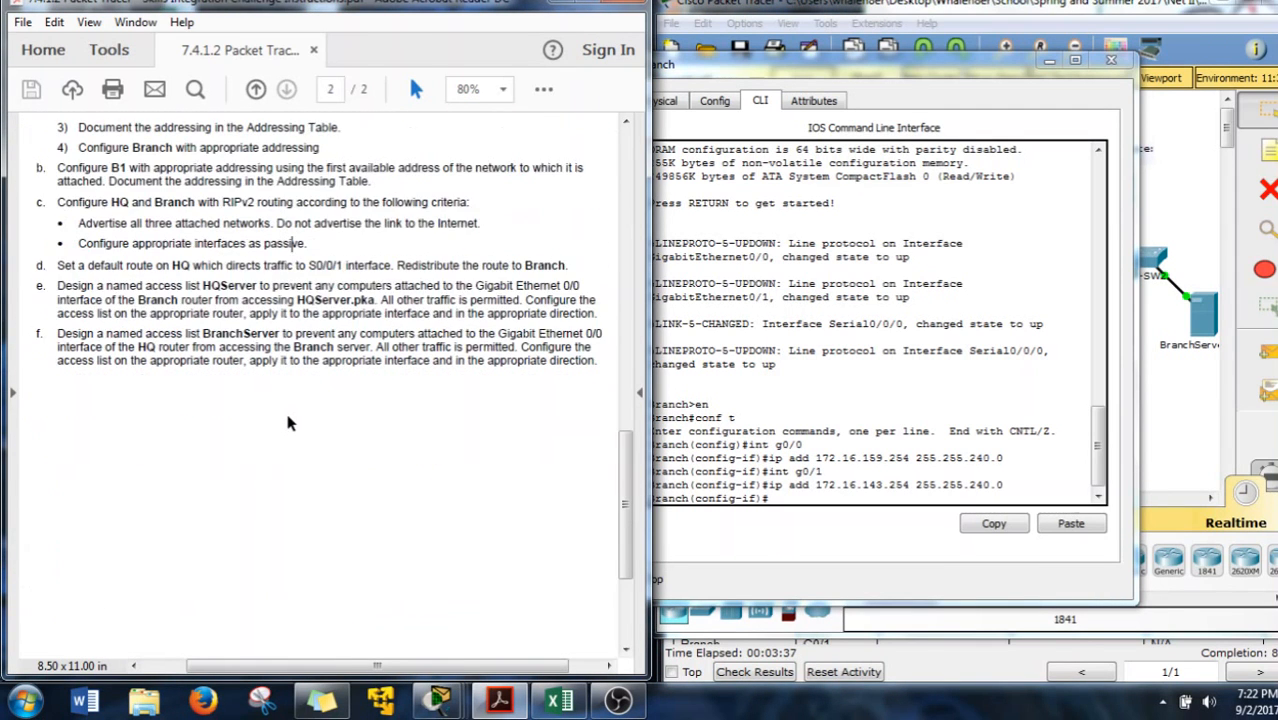
pyautogui.scroll(1, 290, 425)
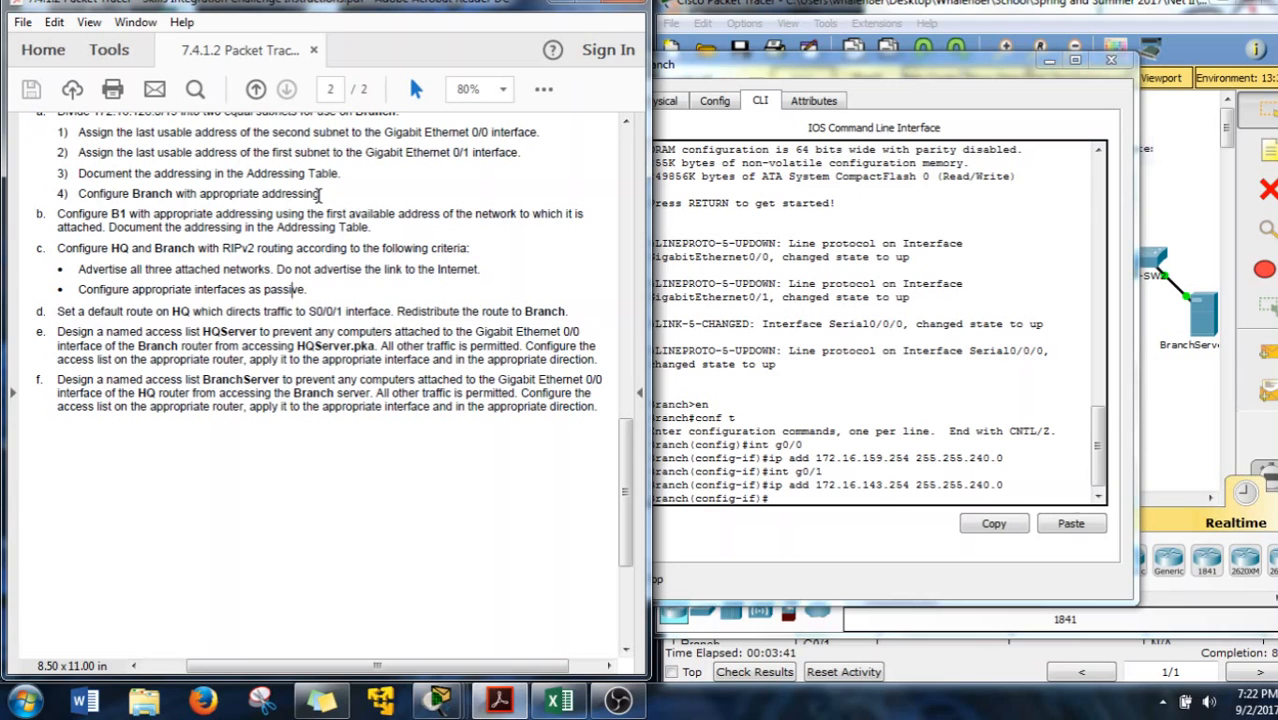
pyautogui.click(754, 381)
pyautogui.click(1049, 60)
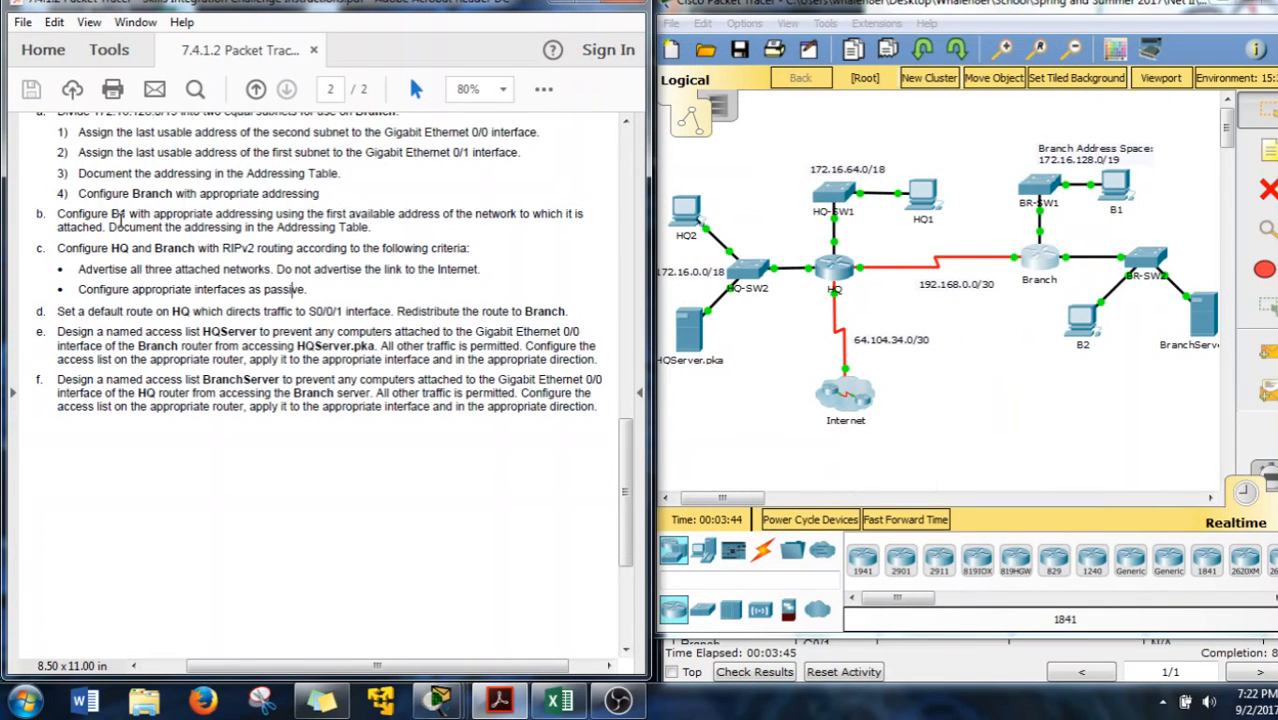
# - Open PC B1 in the topology and bring up its IP configuration
pyautogui.click(1127, 200)
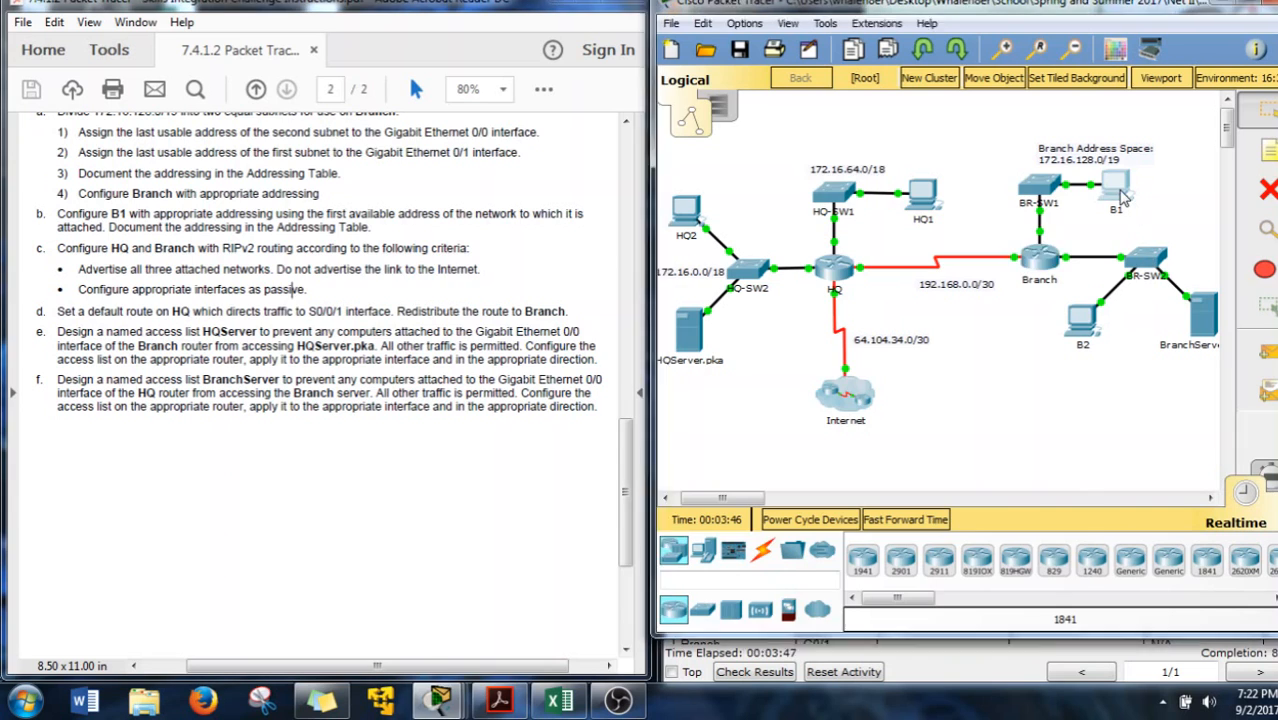
pyautogui.moveTo(249, 158); pyautogui.dragTo(547, 160)
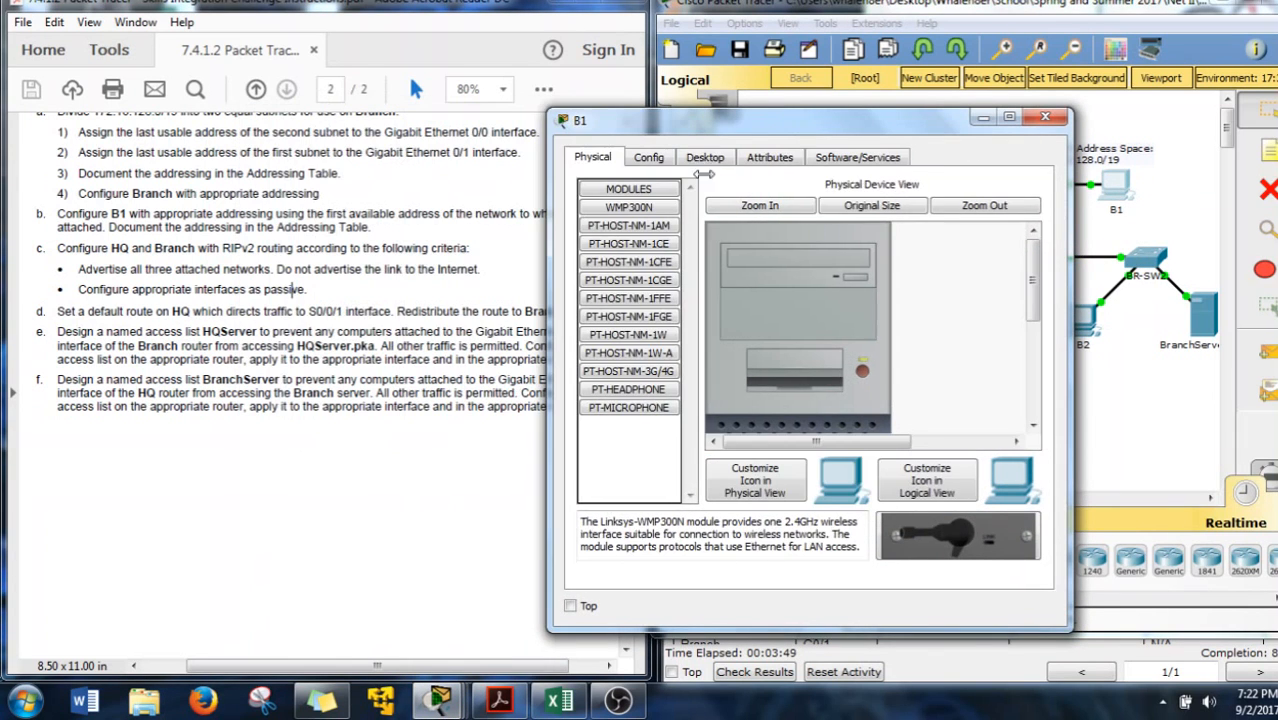
pyautogui.click(705, 157)
pyautogui.click(686, 240)
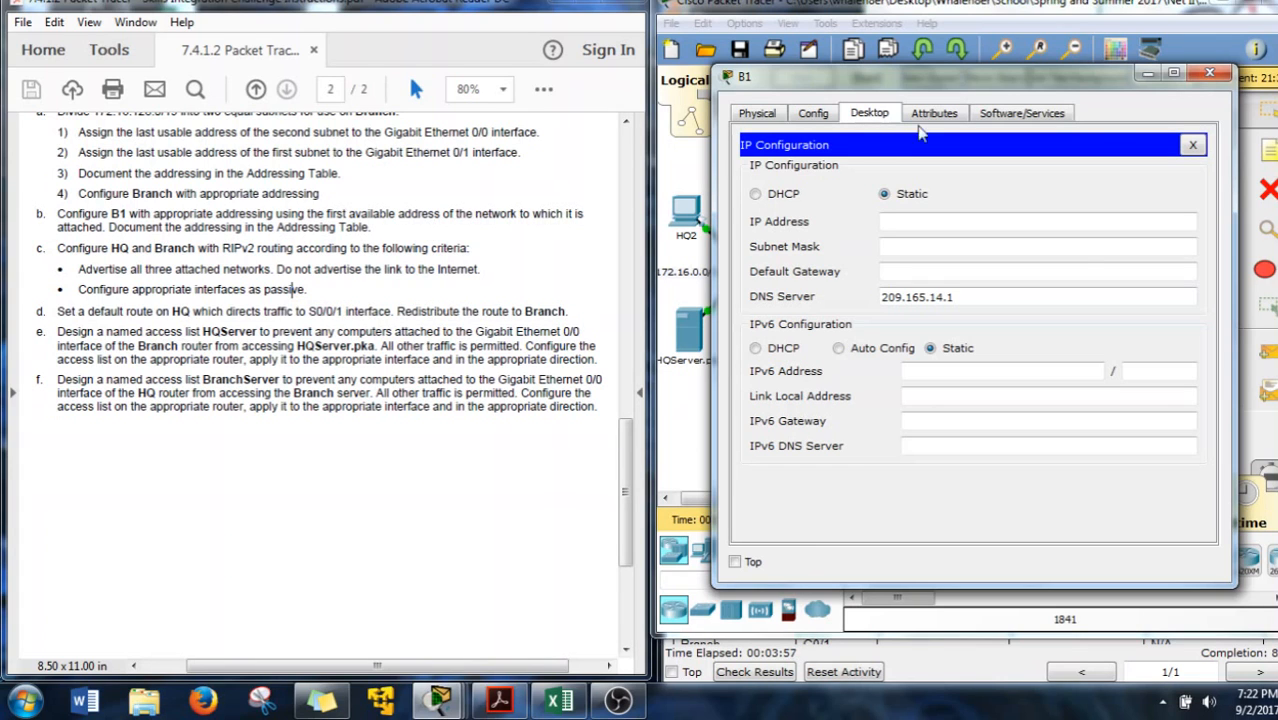
# - Move B1's window aside and examine the topology to see how B1 connects to the Branch router
pyautogui.moveTo(921, 94); pyautogui.dragTo(373, 156)
pyautogui.click(1083, 237)
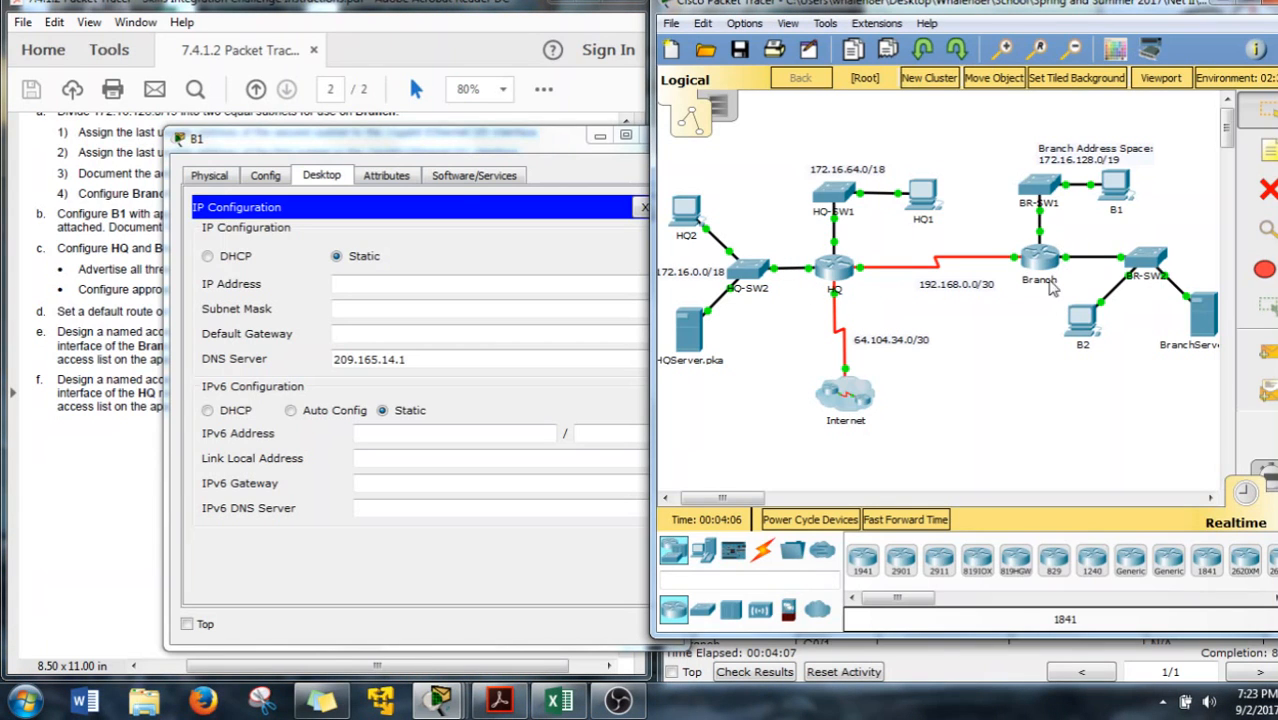
pyautogui.moveTo(855, 237); pyautogui.dragTo(1021, 303)
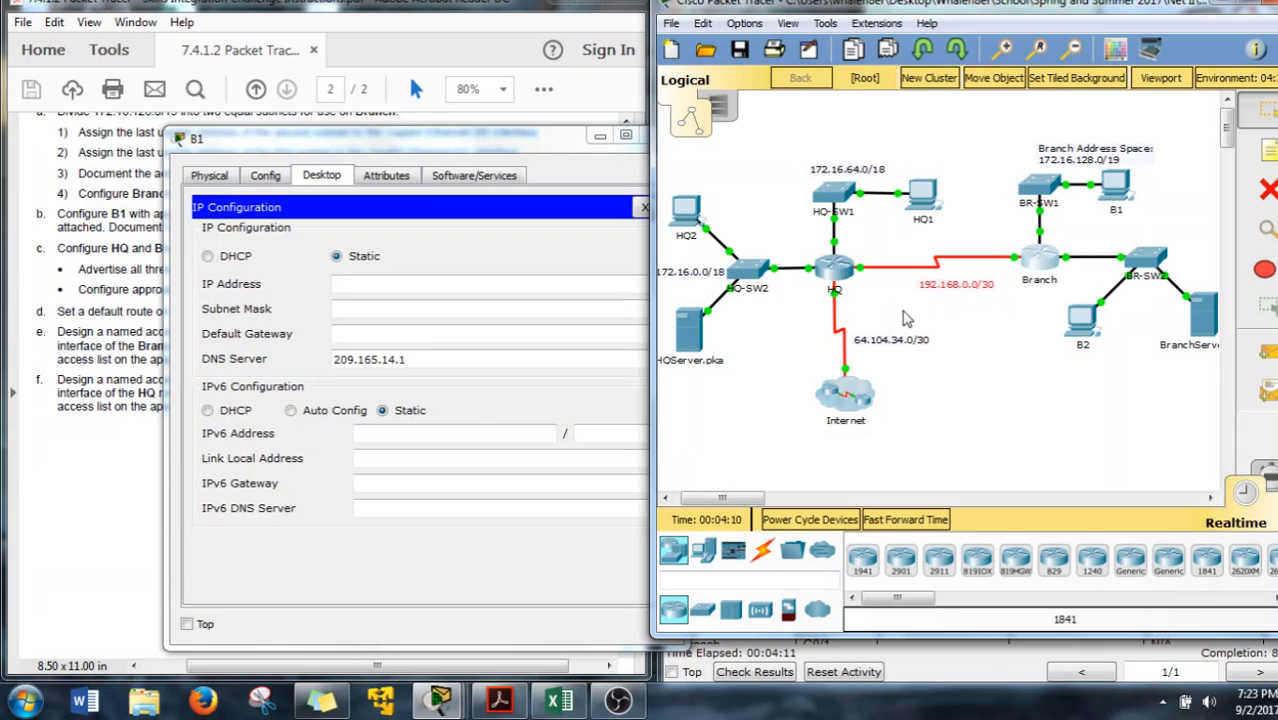
pyautogui.moveTo(835, 292); pyautogui.dragTo(889, 315)
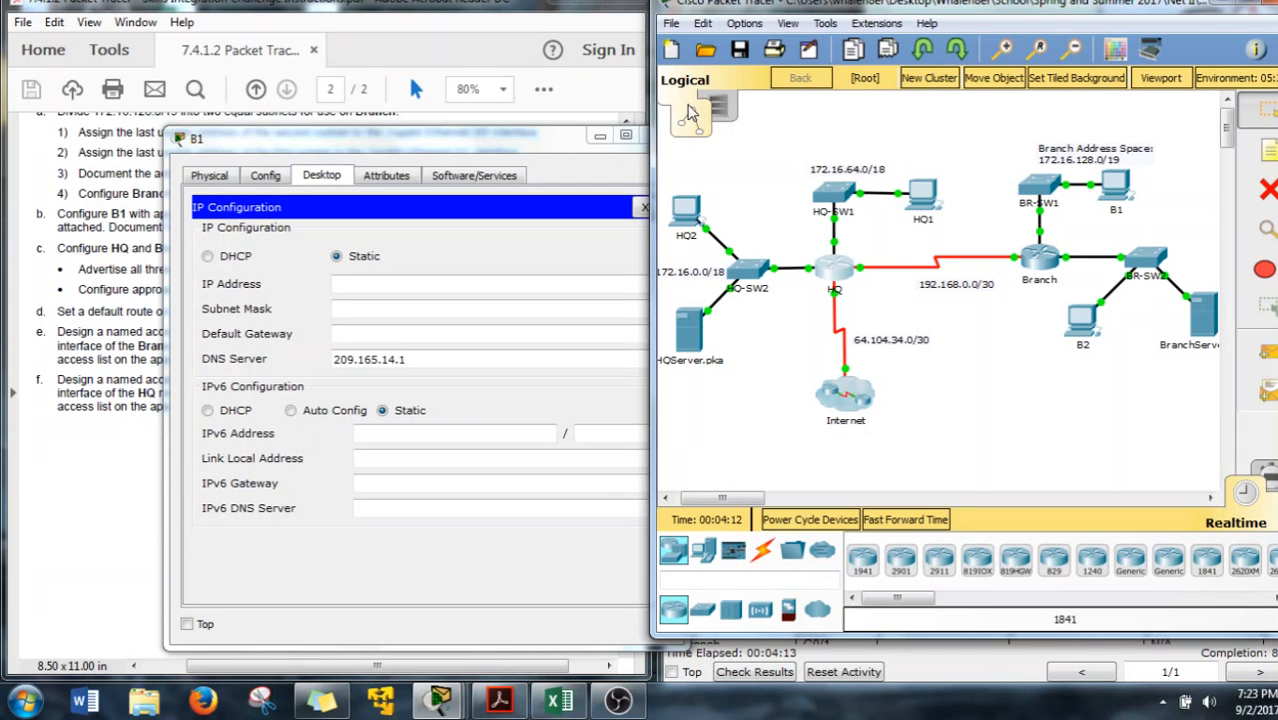
pyautogui.moveTo(473, 142); pyautogui.dragTo(741, 76)
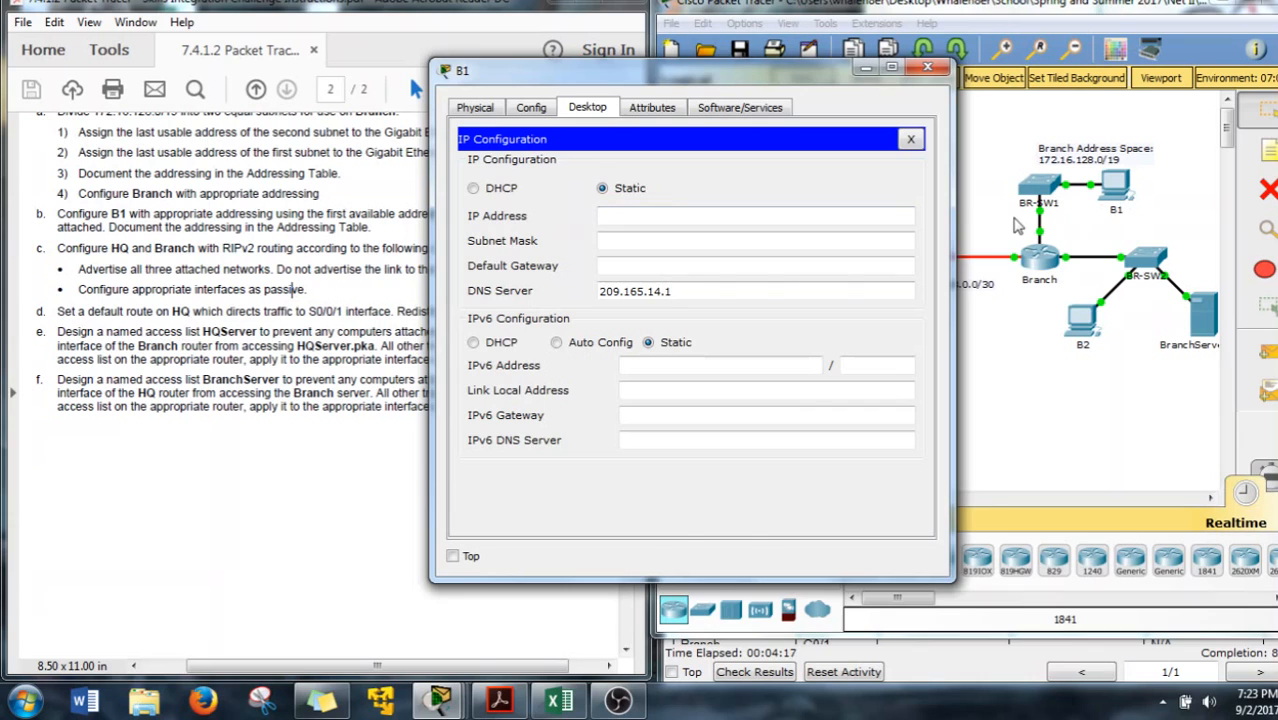
pyautogui.moveTo(1008, 217)
pyautogui.mouseDown()
pyautogui.moveTo(1053, 240)
pyautogui.moveTo(992, 223)
pyautogui.mouseUp()
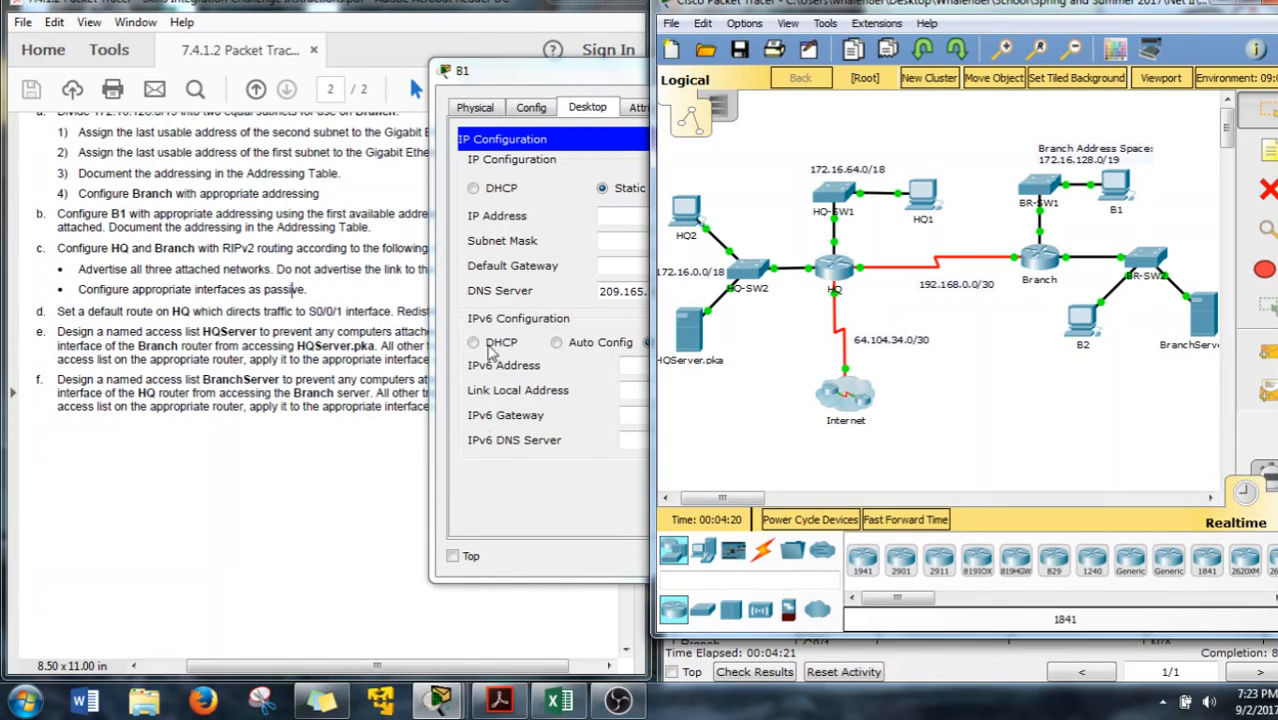
# - Set the third octet in the Excel addressing table to 144 for the second subnet and select its first usable address
pyautogui.click(557, 700)
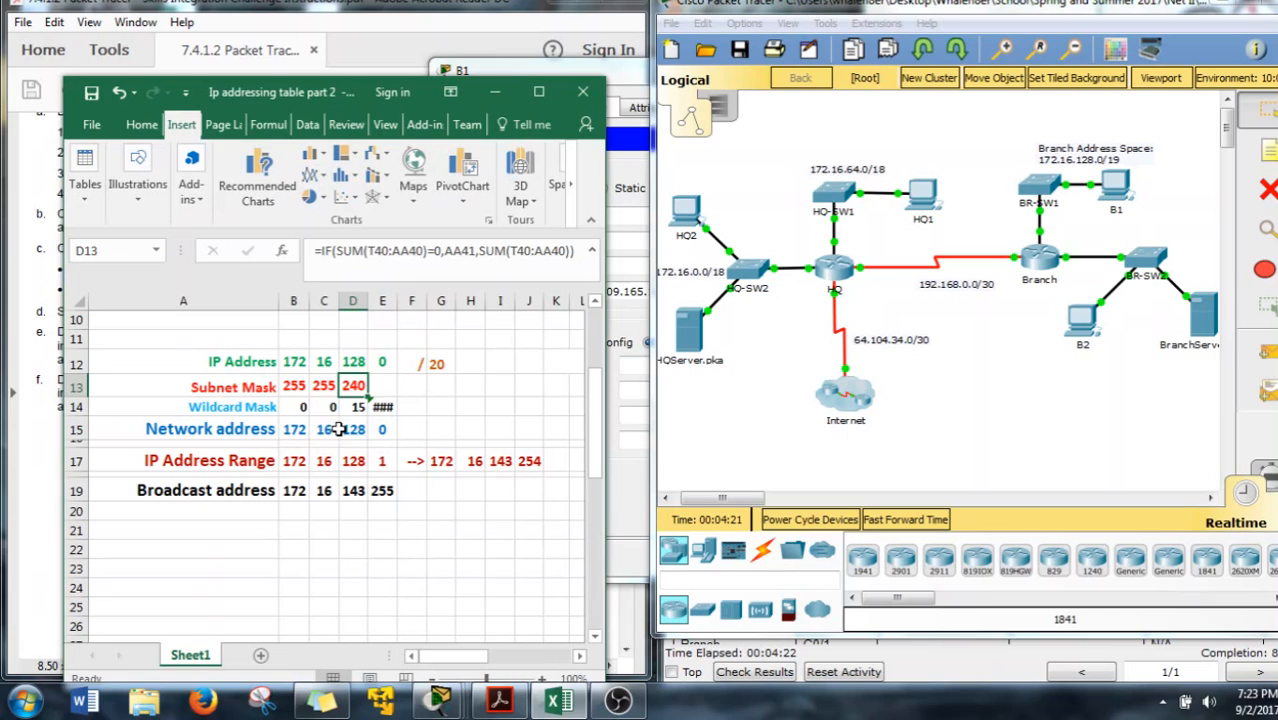
pyautogui.click(355, 367)
pyautogui.write('144')
pyautogui.press('Return')
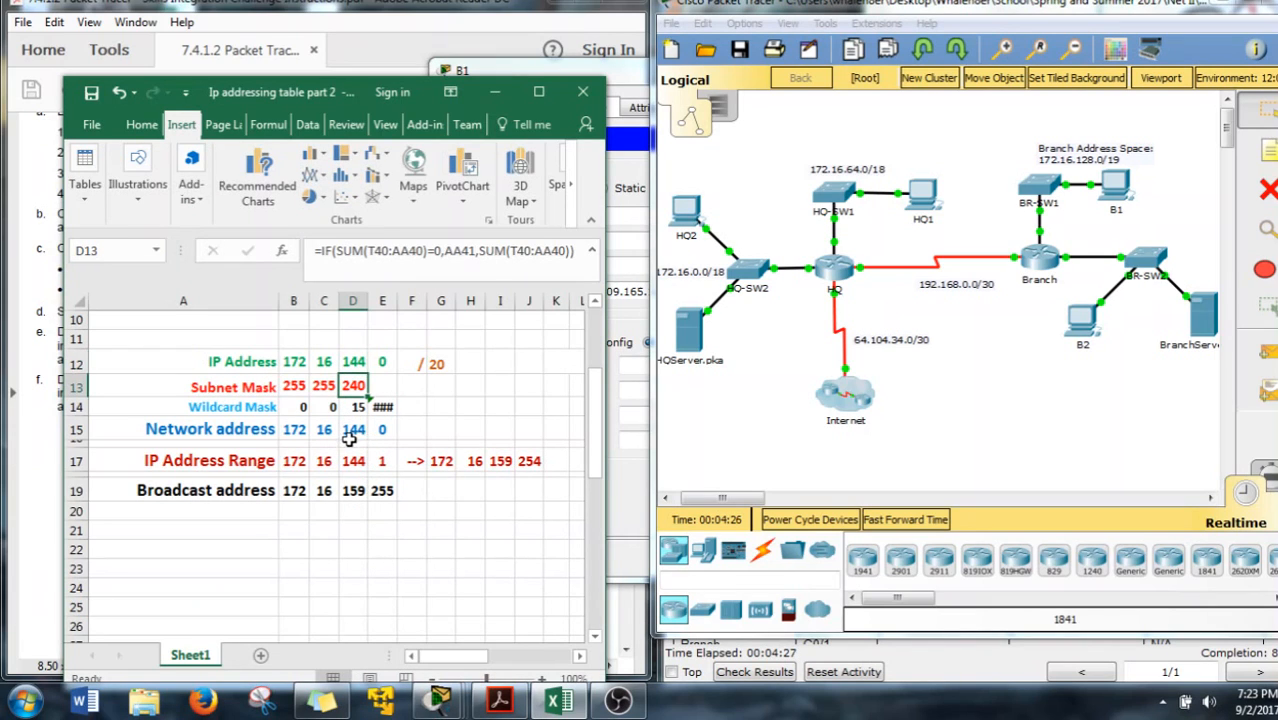
pyautogui.moveTo(380, 461); pyautogui.dragTo(292, 461)
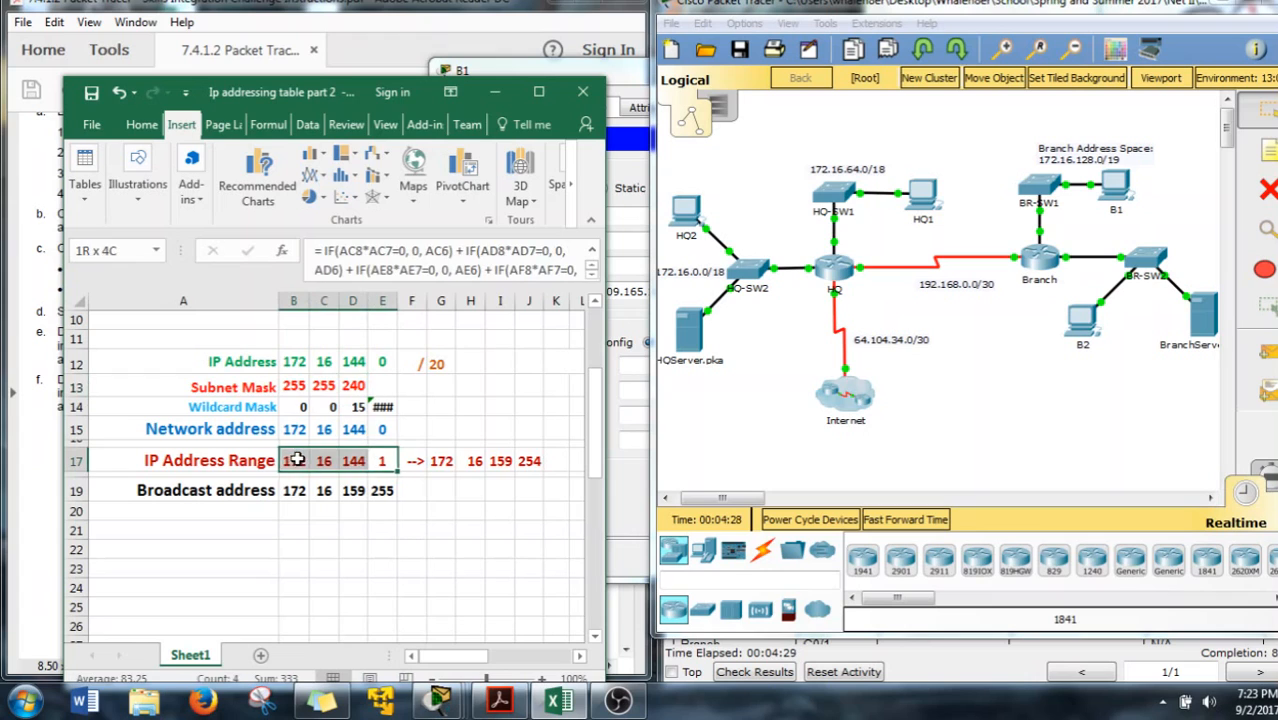
# - Give B1 the static IP address 172.16.144.1 and the subnet mask 255.255.240.0
pyautogui.click(1114, 186)
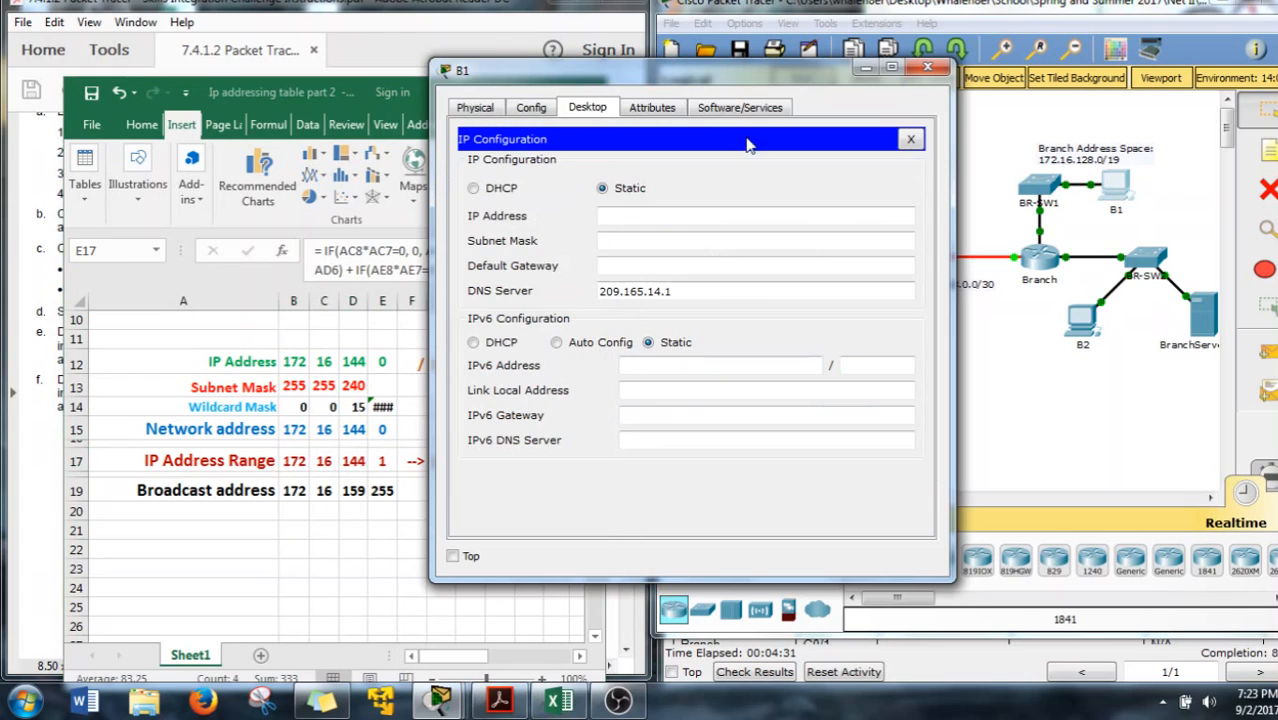
pyautogui.click(600, 215)
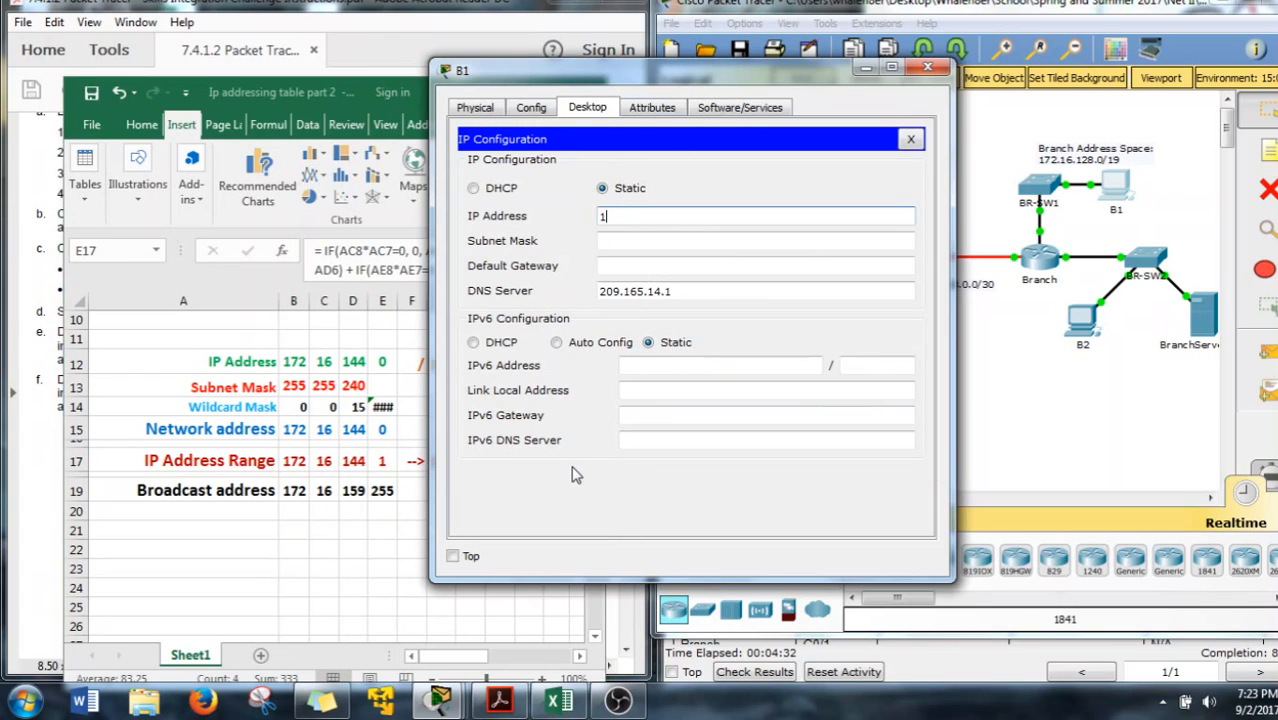
pyautogui.write('172.1')
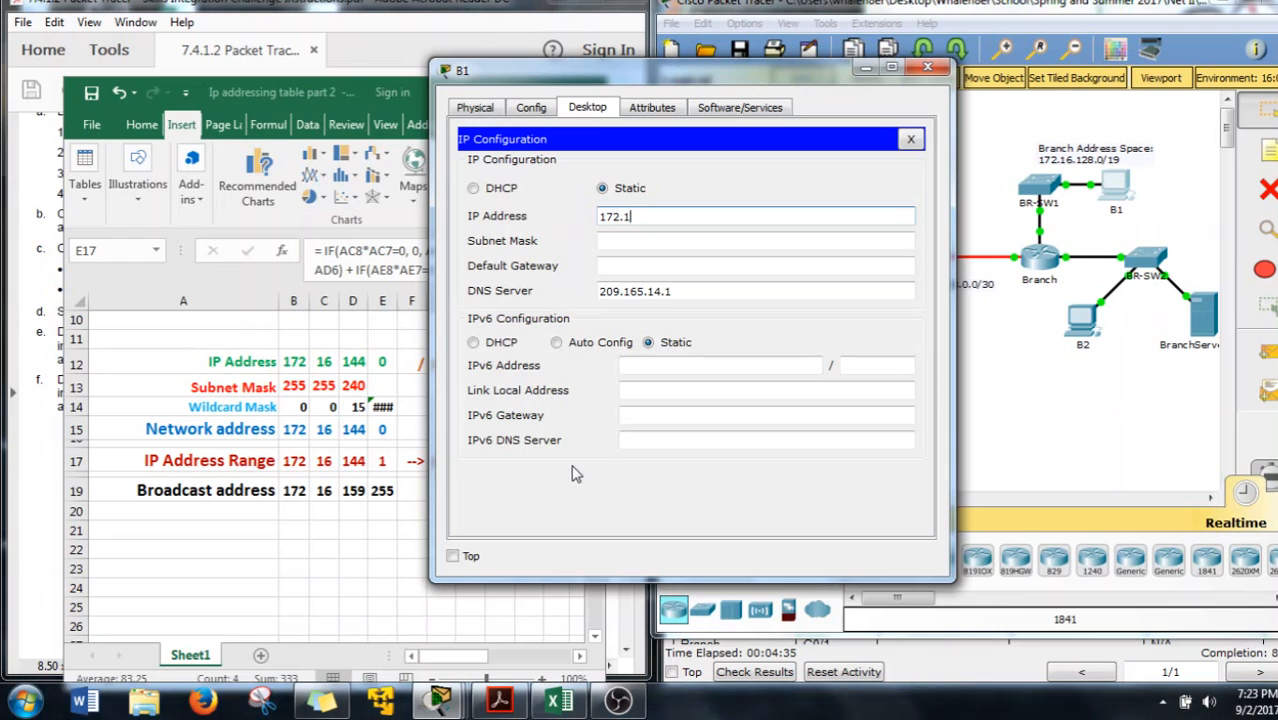
pyautogui.write('6.144.')
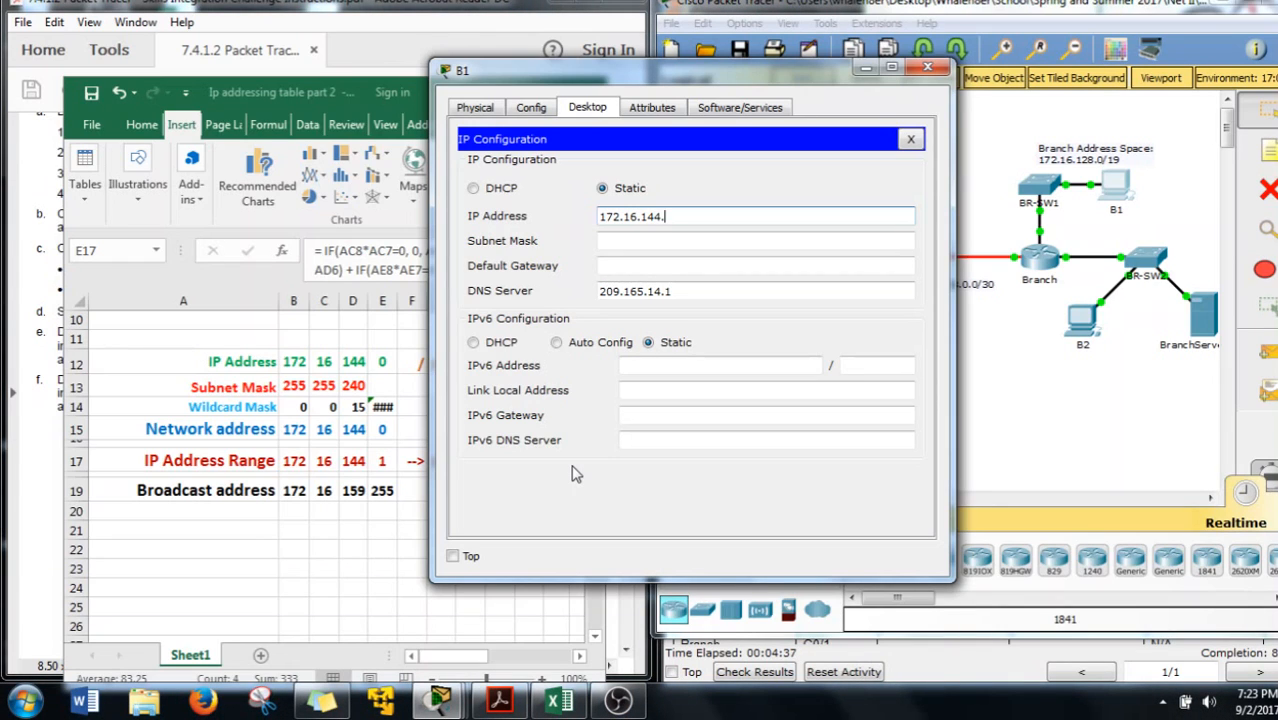
pyautogui.write('1')
pyautogui.press('Tab')
pyautogui.press('Left')
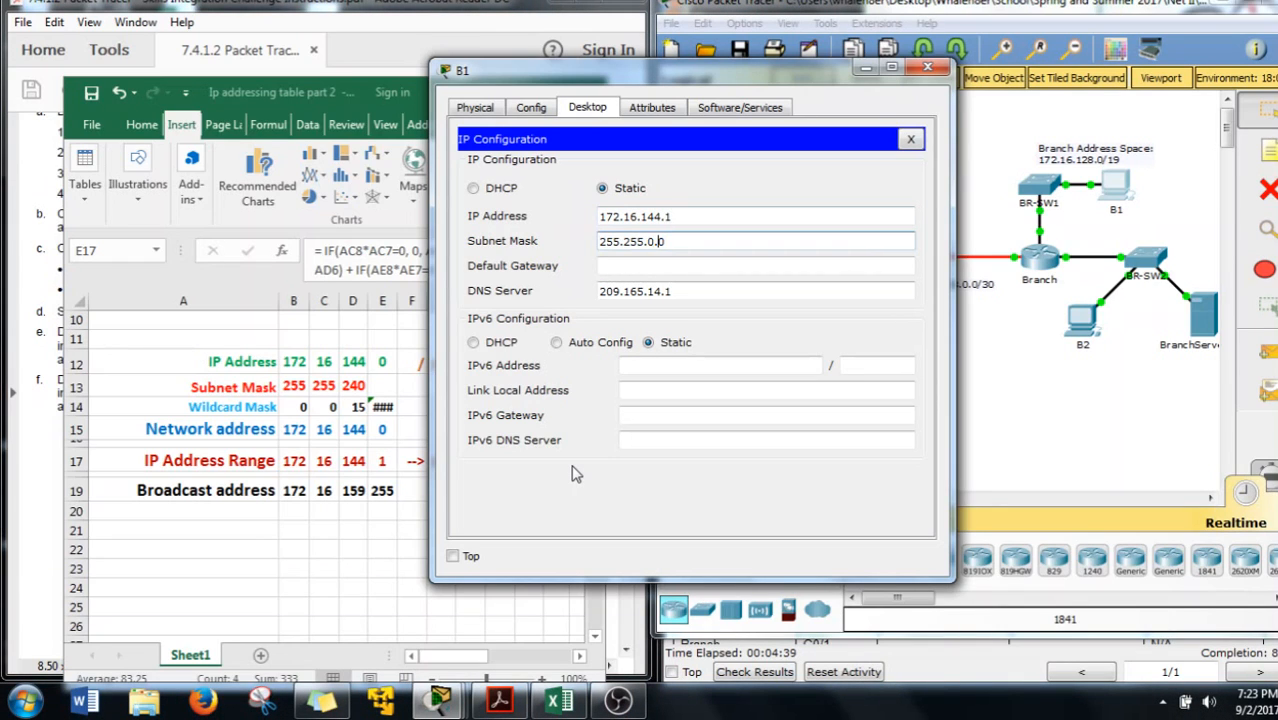
pyautogui.press('BackSpace')
pyautogui.press('BackSpace')
pyautogui.write('240.')
pyautogui.press('Tab')
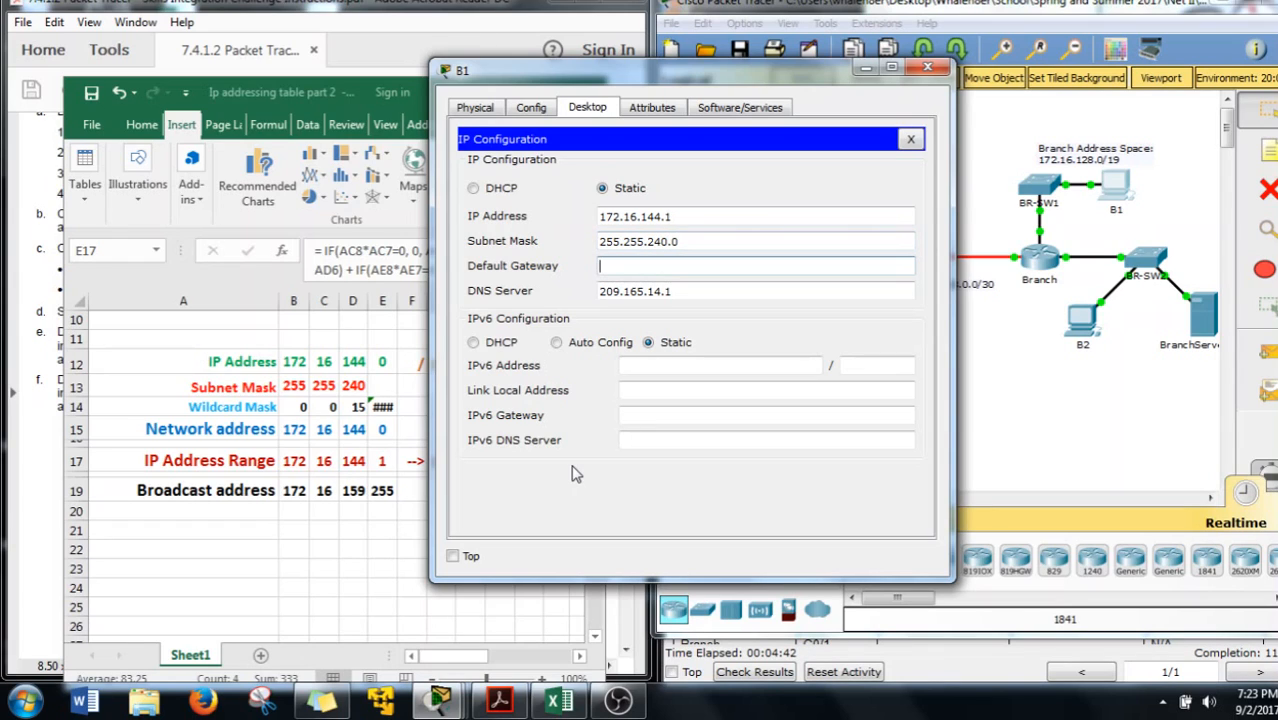
# - Set B1's default gateway to 172.16.159.254, close its window and return to the PDF instructions
pyautogui.write('172.16')
pyautogui.moveTo(506, 82); pyautogui.dragTo(688, 92)
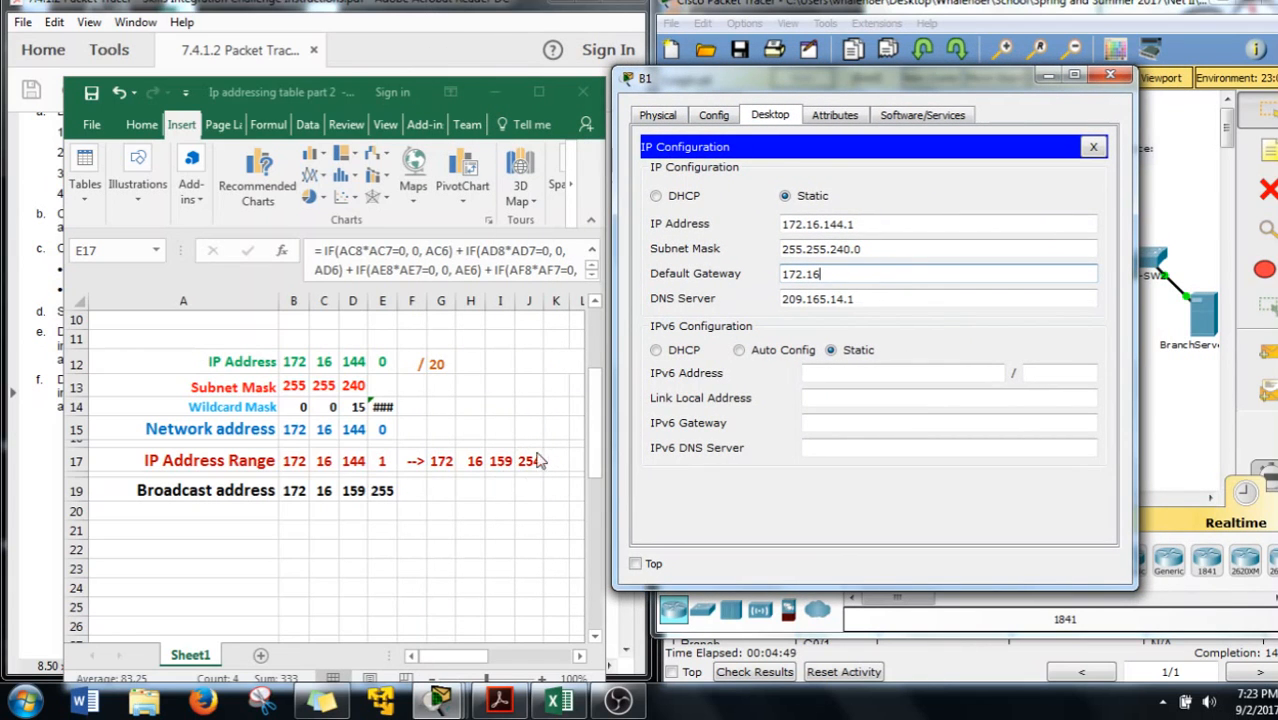
pyautogui.write('.16.159.254')
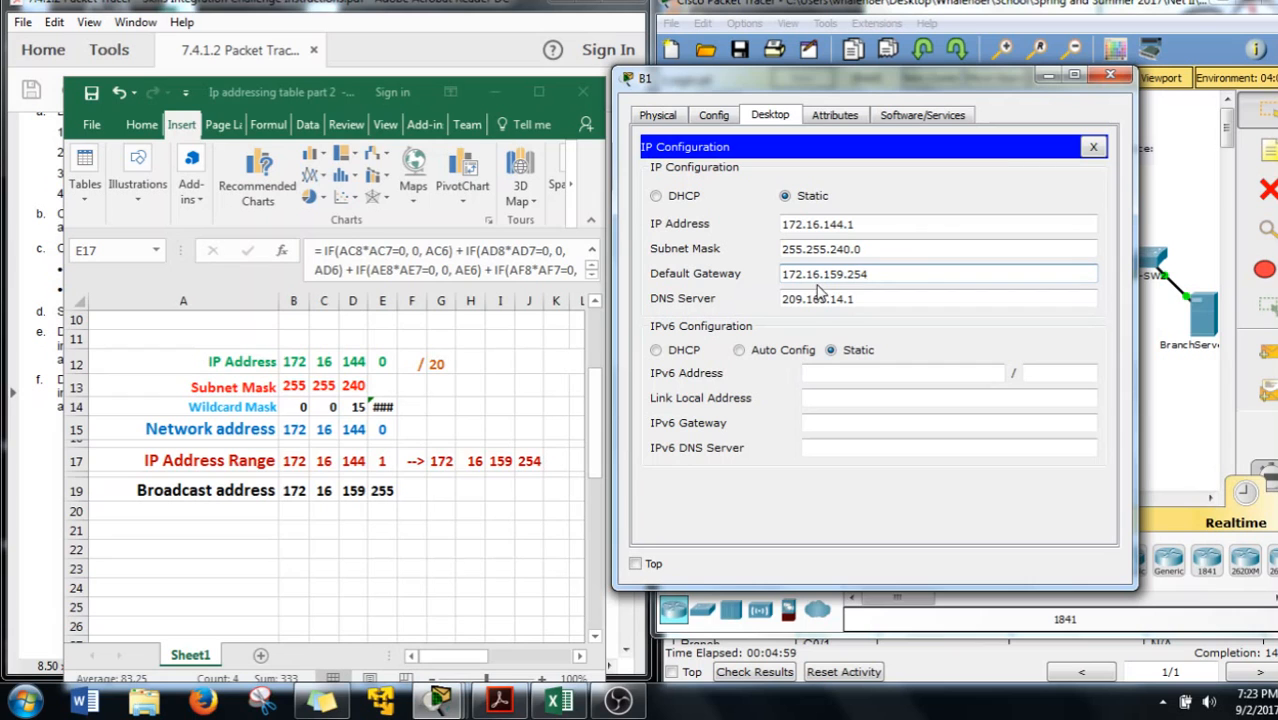
pyautogui.click(934, 248)
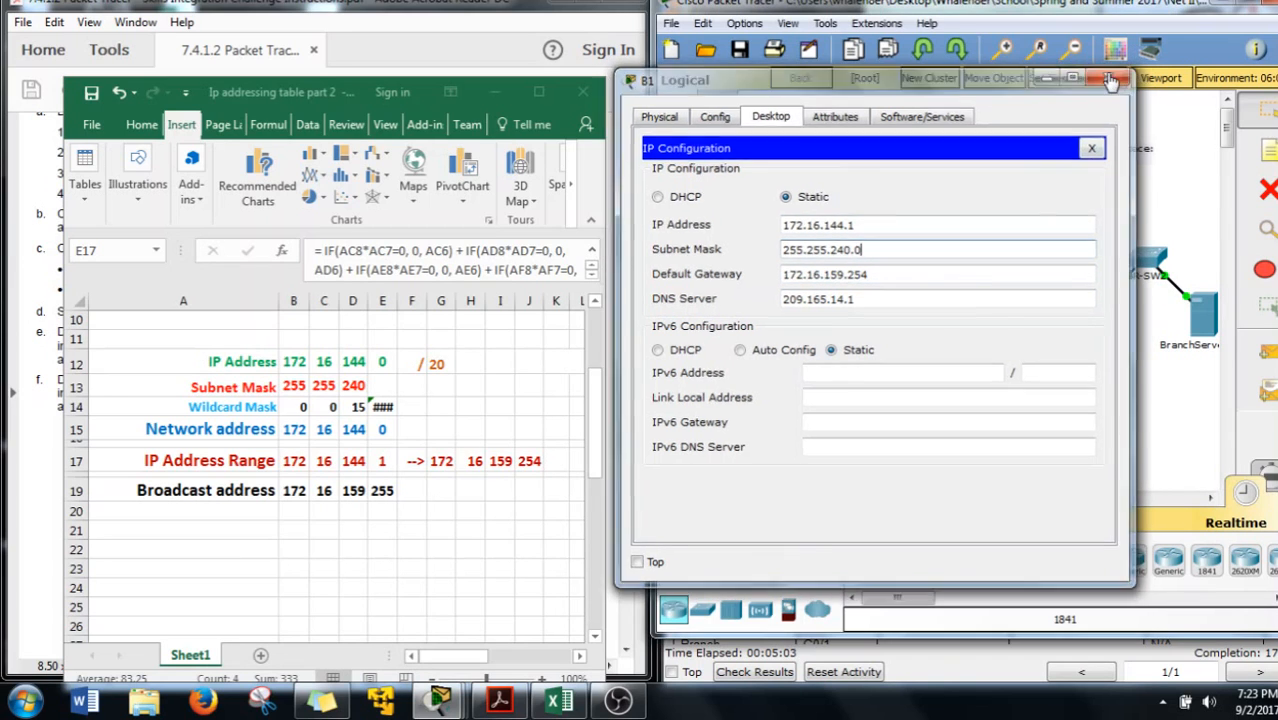
pyautogui.click(1112, 80)
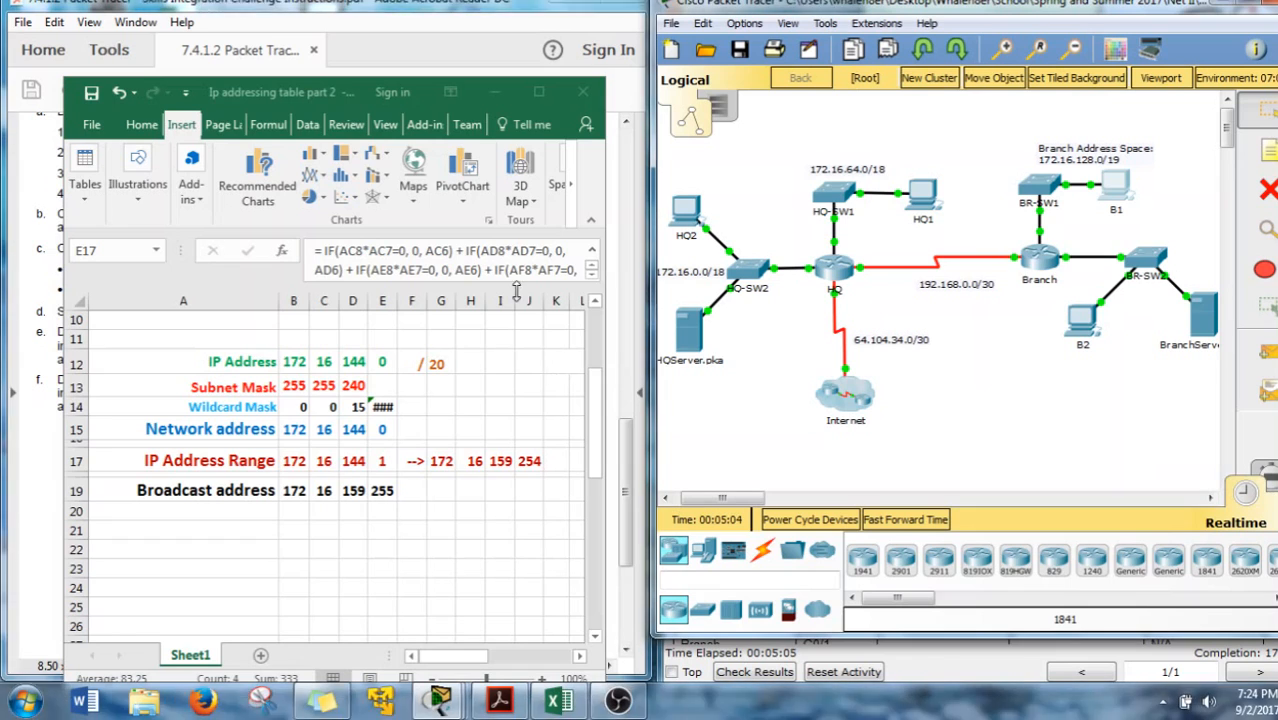
pyautogui.click(486, 60)
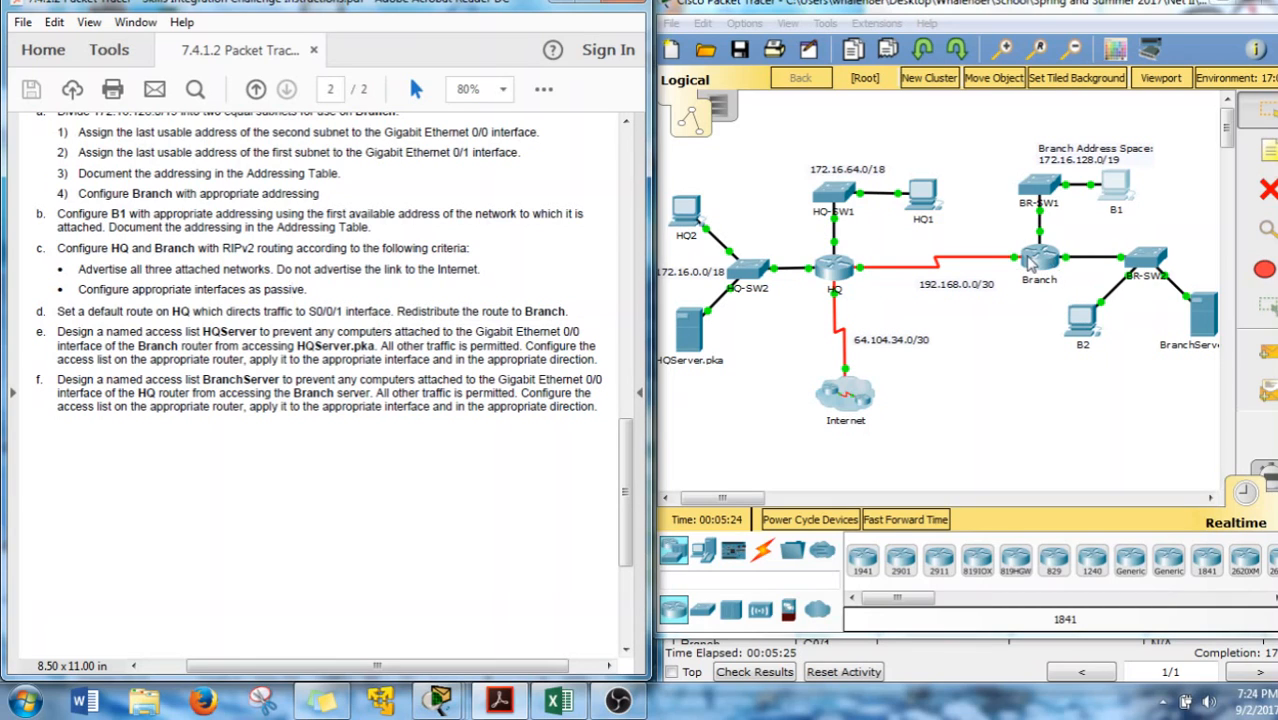
# - Open the Branch router's command line, leave interface configuration, and enable RIP version 2
pyautogui.moveTo(1067, 229)
pyautogui.mouseDown()
pyautogui.moveTo(1081, 273)
pyautogui.moveTo(1061, 236)
pyautogui.moveTo(1024, 229)
pyautogui.mouseUp()
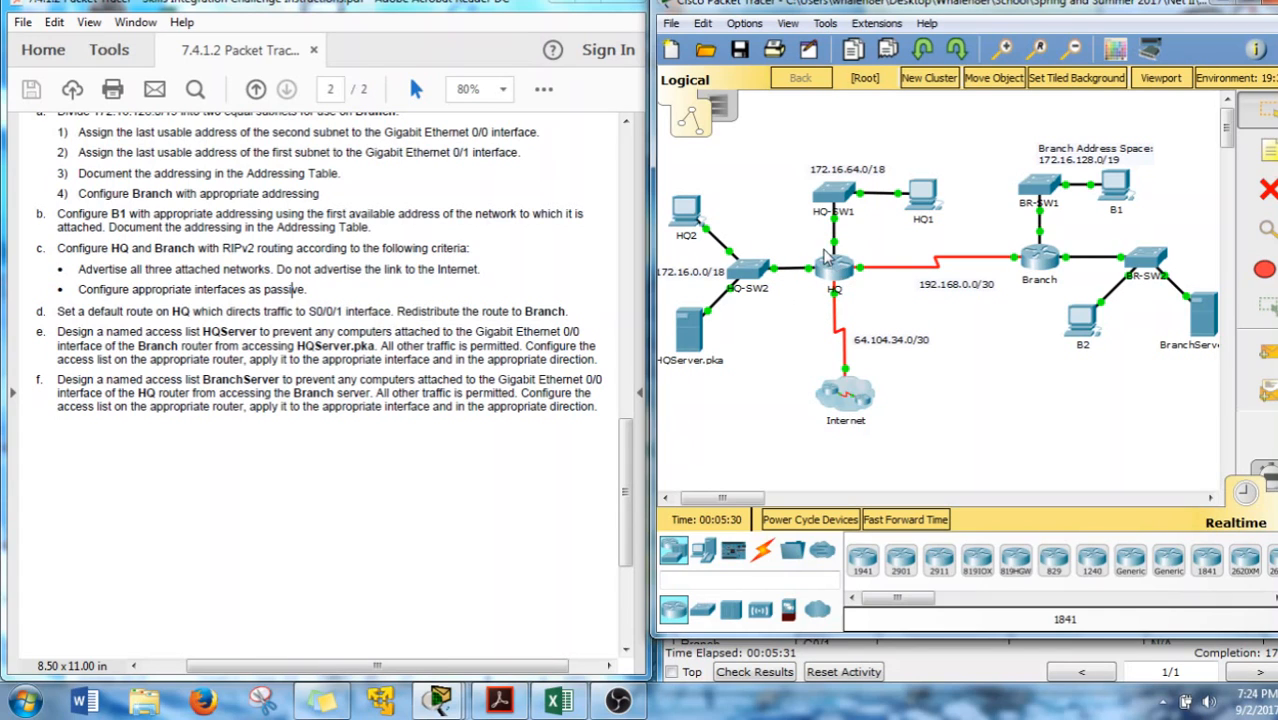
pyautogui.moveTo(799, 226); pyautogui.dragTo(845, 314)
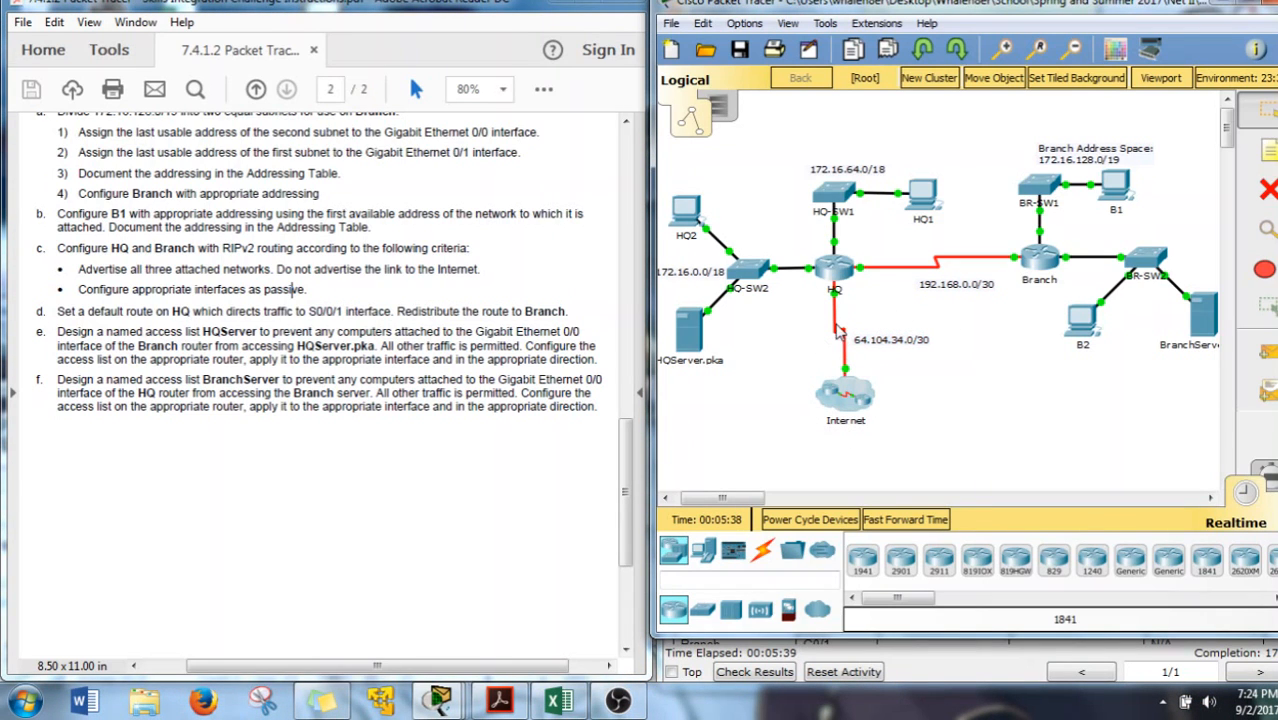
pyautogui.click(1042, 262)
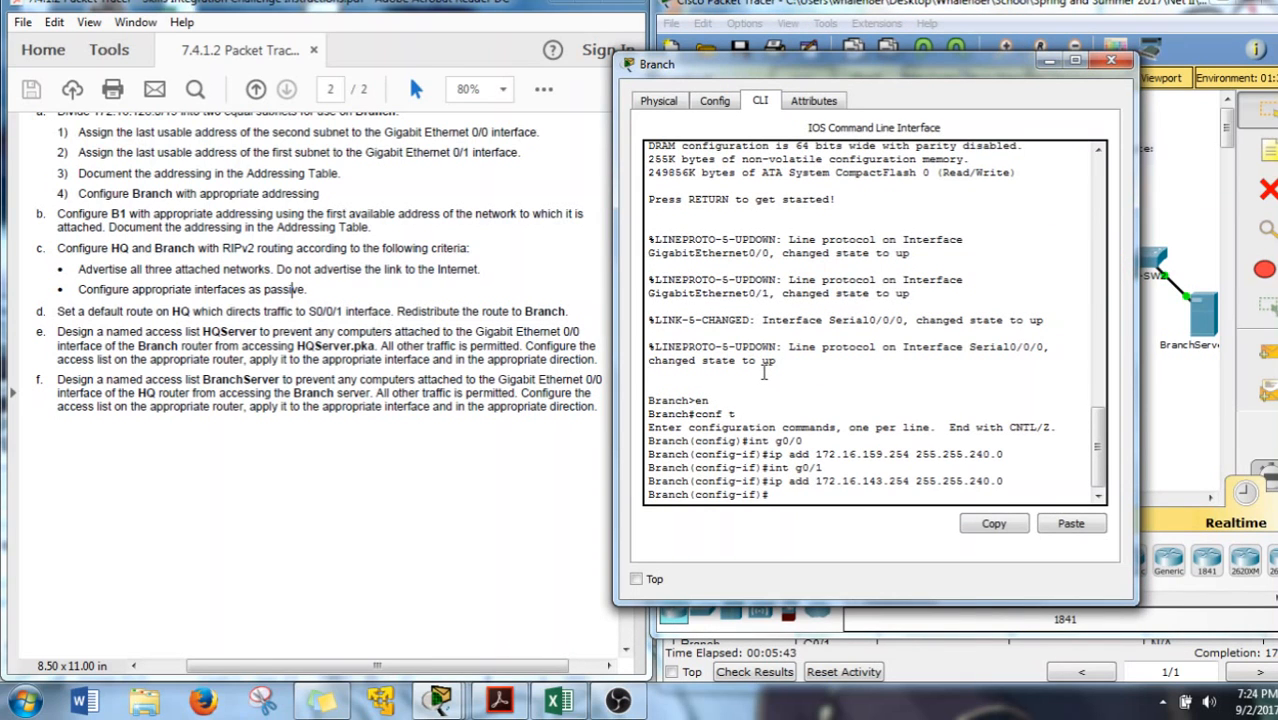
pyautogui.press('Return')
pyautogui.write('exit')
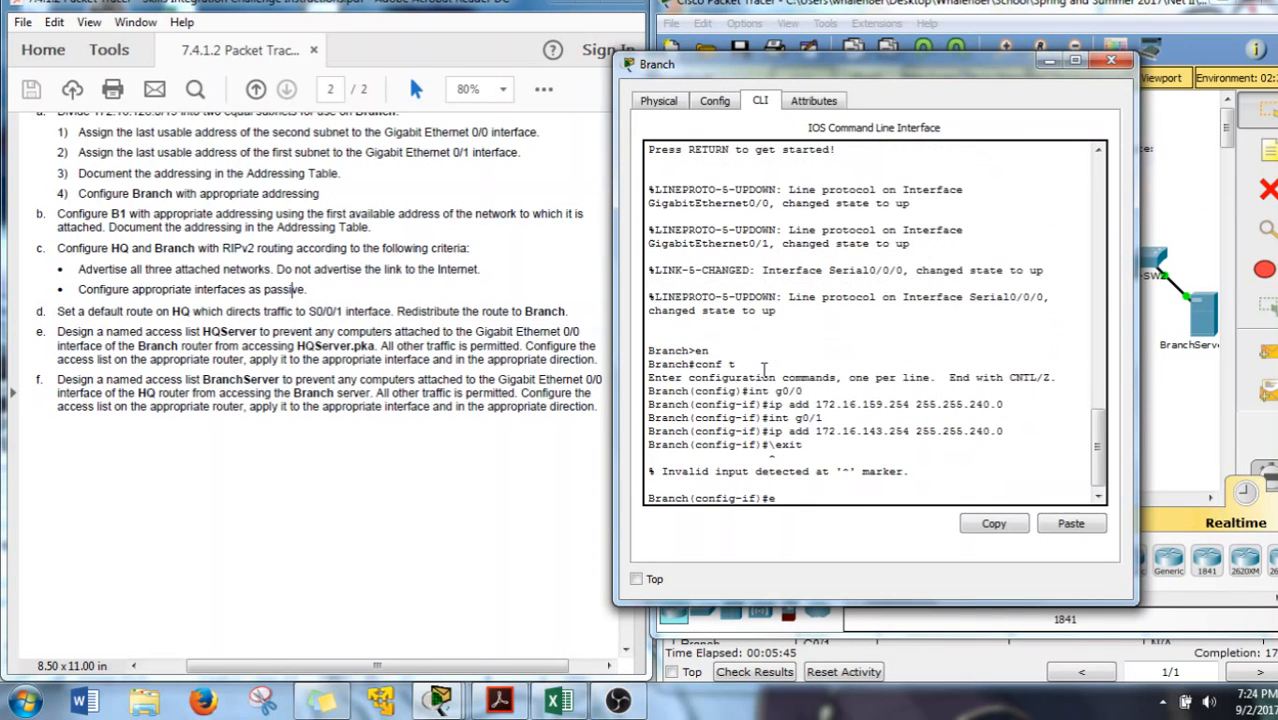
pyautogui.press('Return')
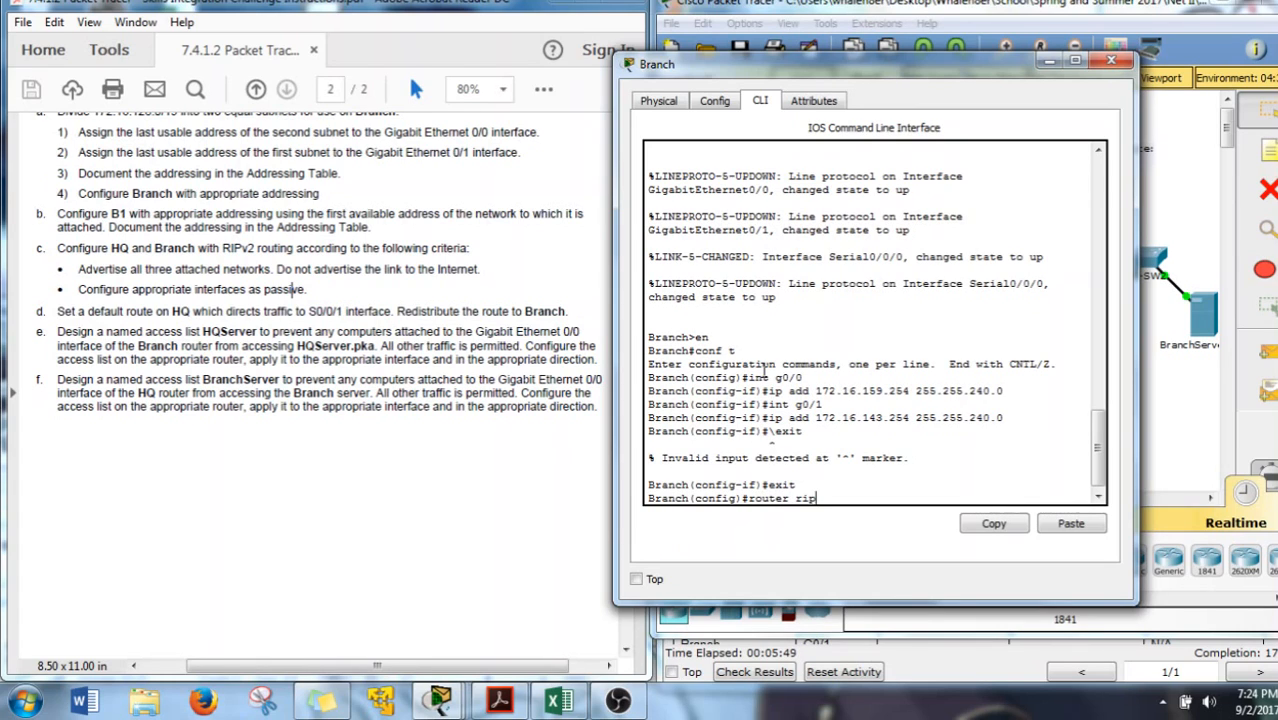
pyautogui.press('Return')
pyautogui.write('ver')
pyautogui.press('Tab')
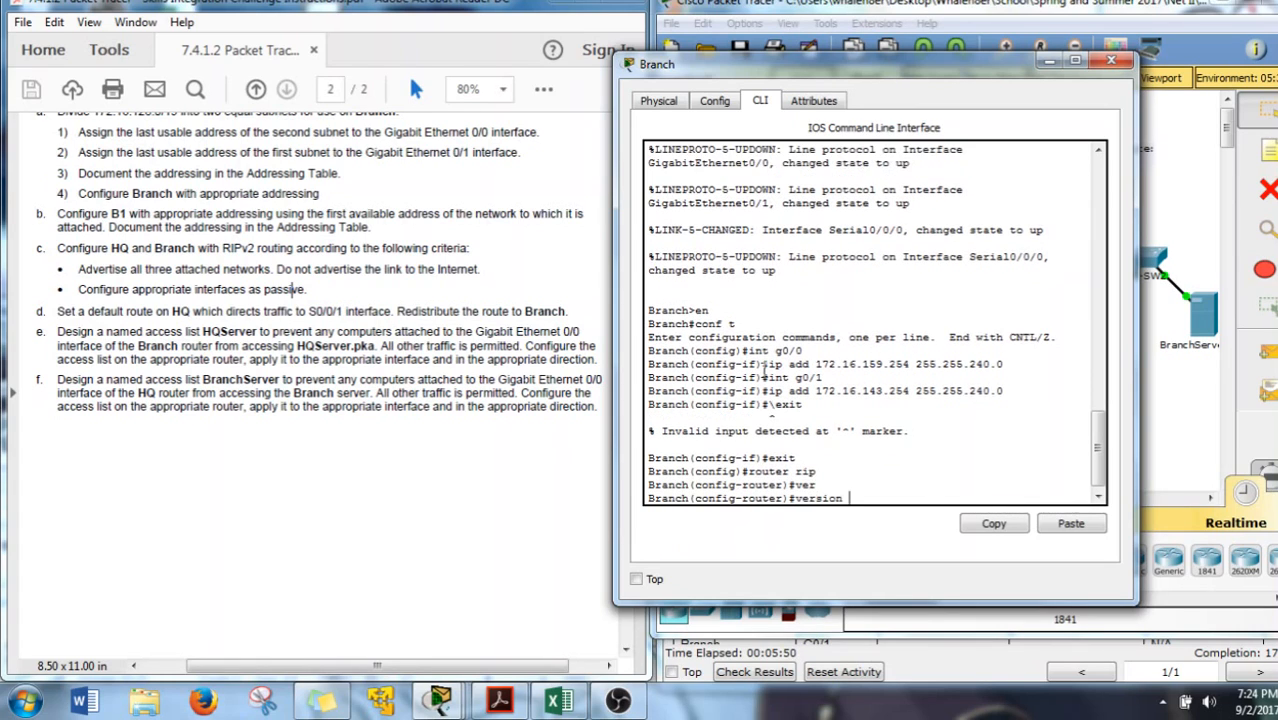
pyautogui.write('2')
pyautogui.press('Return')
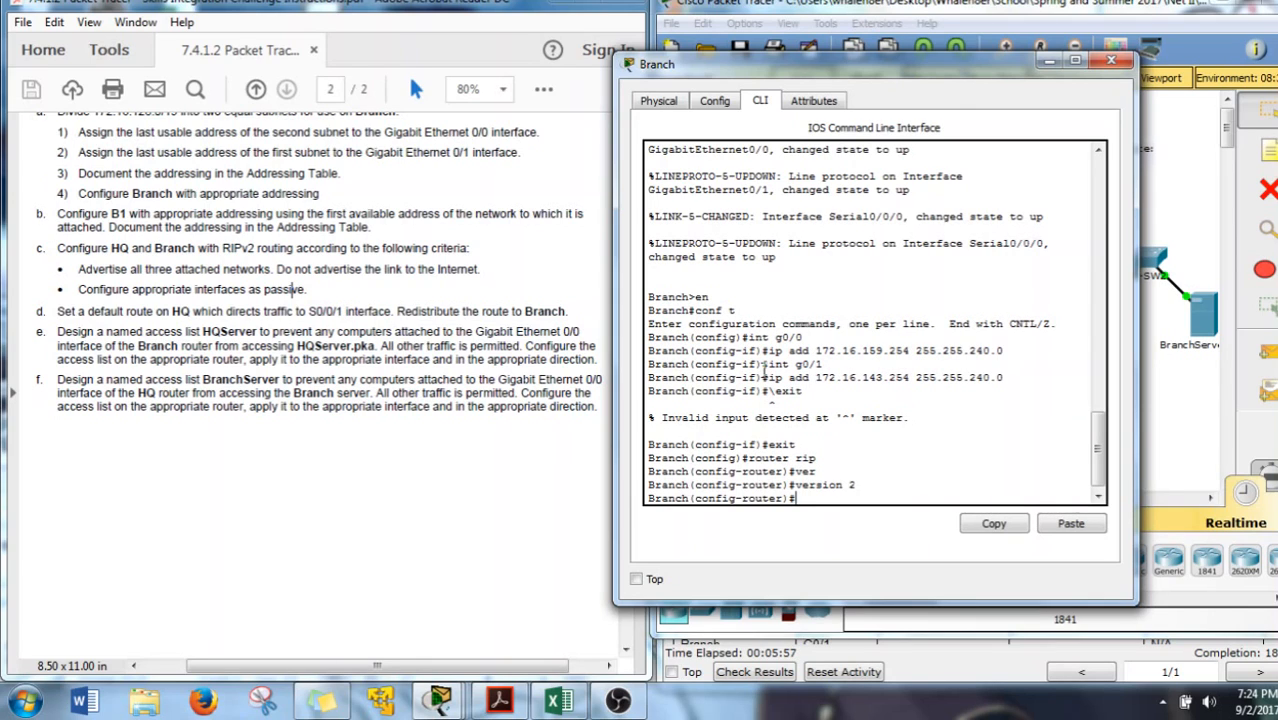
# - Disable automatic summarization in Branch's RIP configuration with no auto-summary
pyautogui.write('net')
pyautogui.press('Tab')
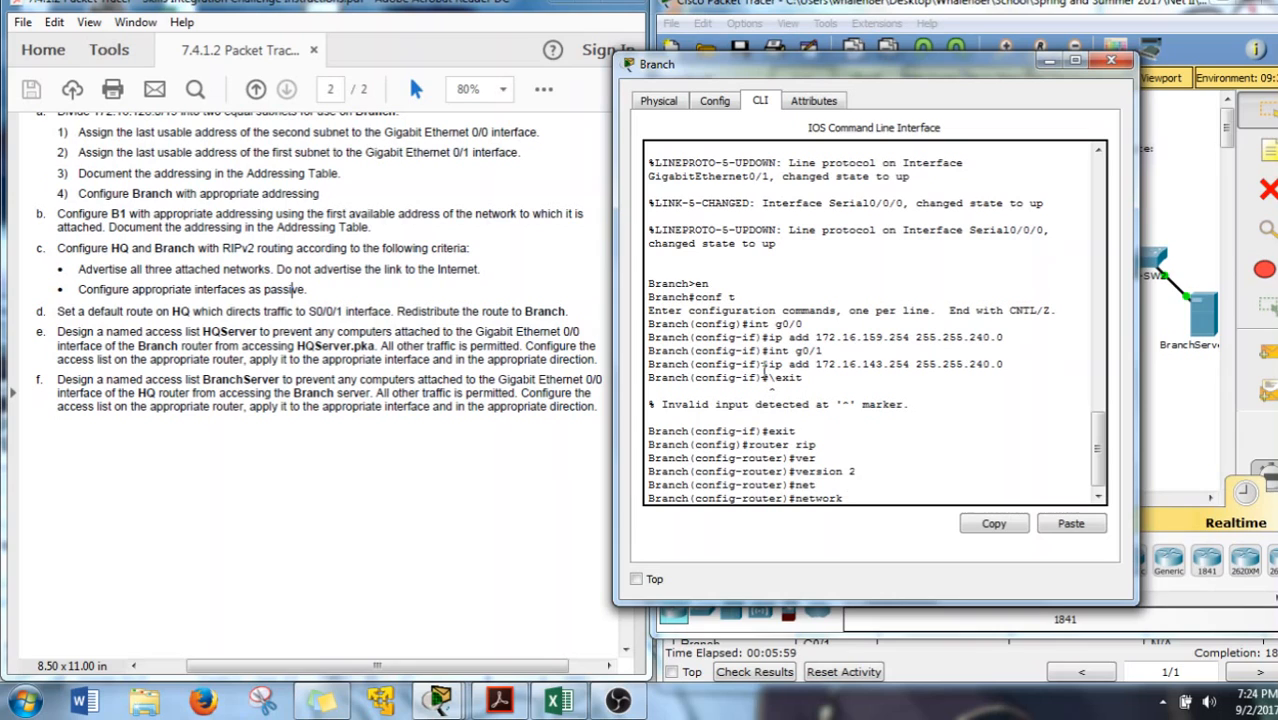
pyautogui.press('BackSpace')
pyautogui.press('BackSpace')
pyautogui.press('BackSpace')
pyautogui.press('BackSpace')
pyautogui.press('BackSpace')
pyautogui.press('BackSpace')
pyautogui.press('BackSpace')
pyautogui.write('no aut')
pyautogui.press('Tab')
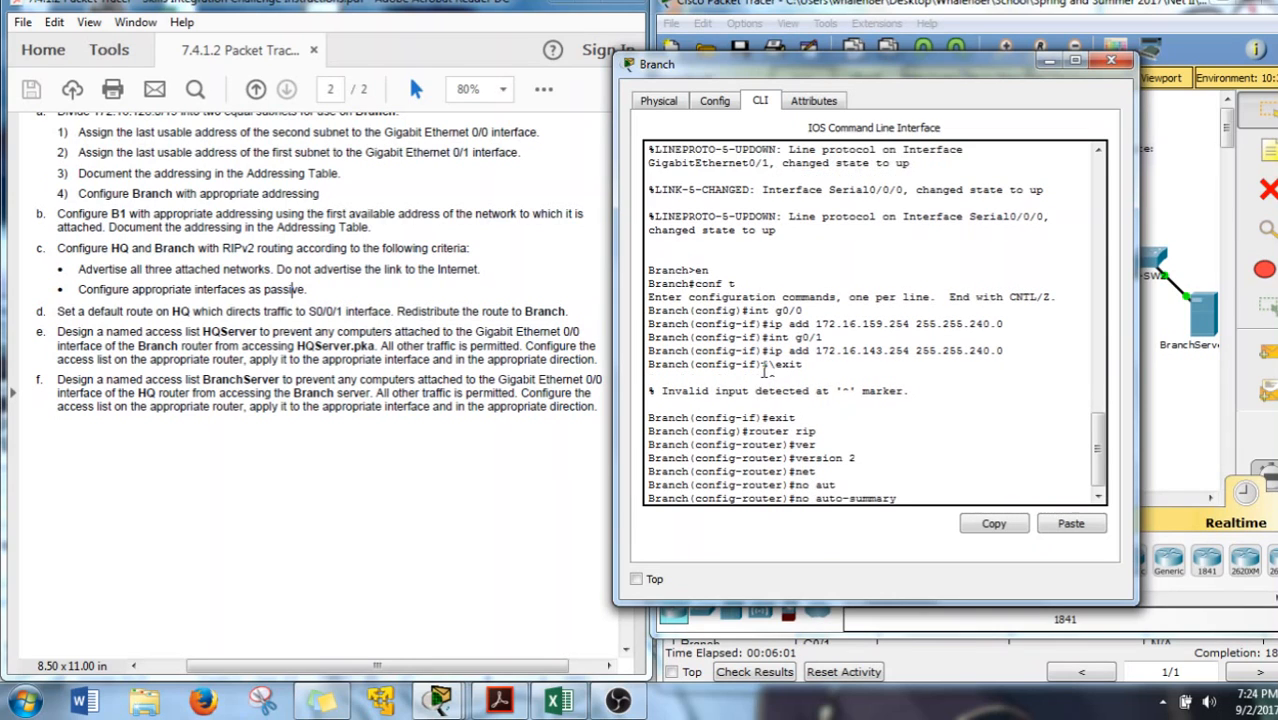
pyautogui.press('Return')
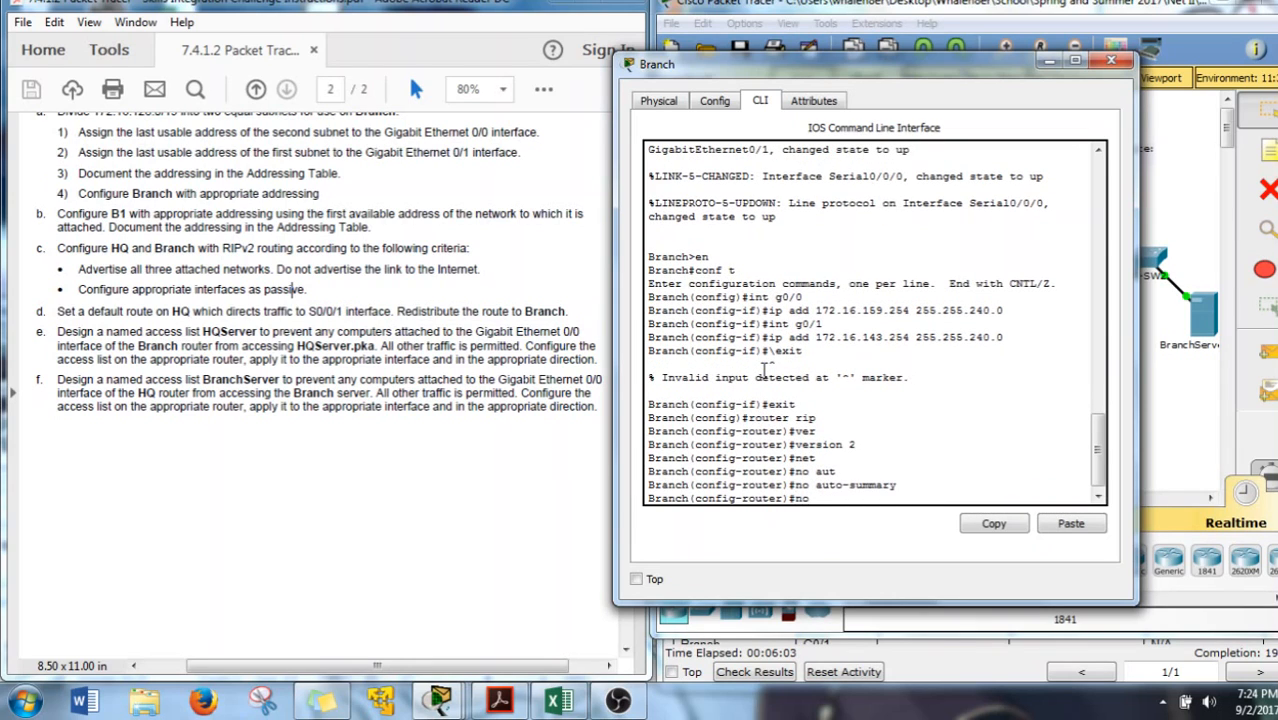
# - Advertise the Branch LAN networks 172.16.128.0 and 172.16.144.0 in RIP, moving the Branch window off the topology
pyautogui.write('net')
pyautogui.press('Tab')
pyautogui.write('172.')
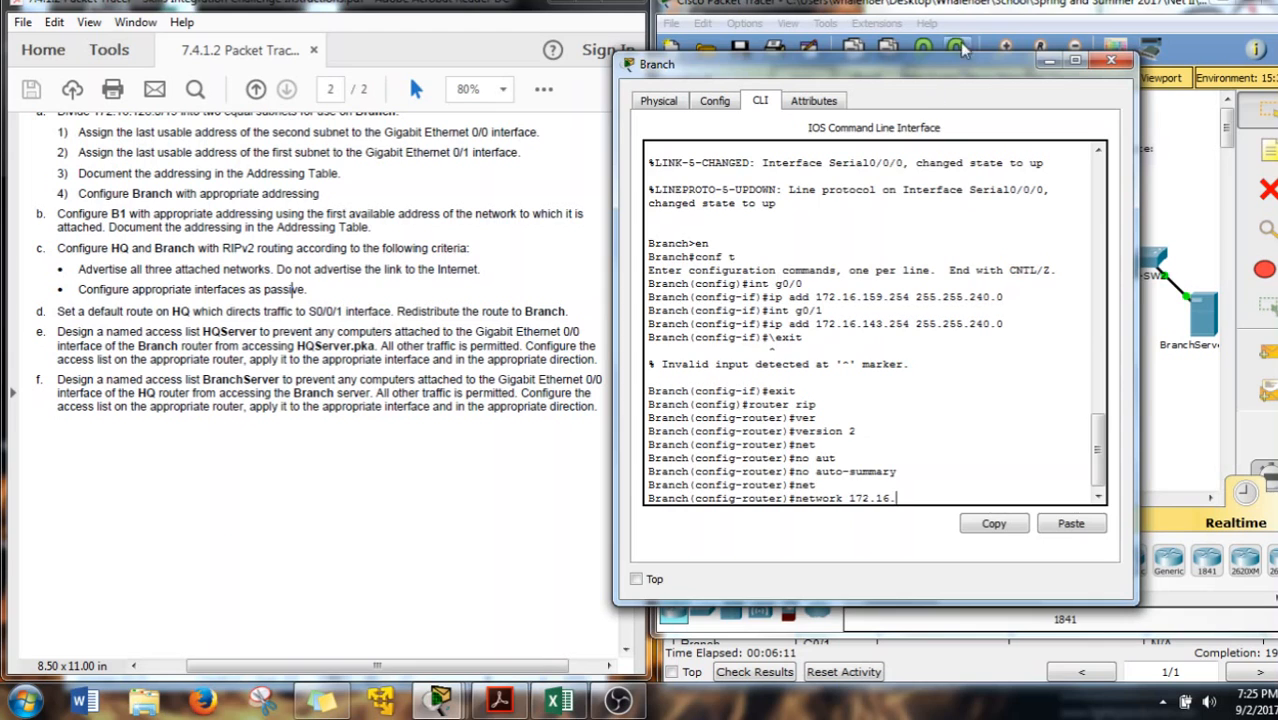
pyautogui.moveTo(964, 77); pyautogui.dragTo(615, 63)
pyautogui.write('16.128')
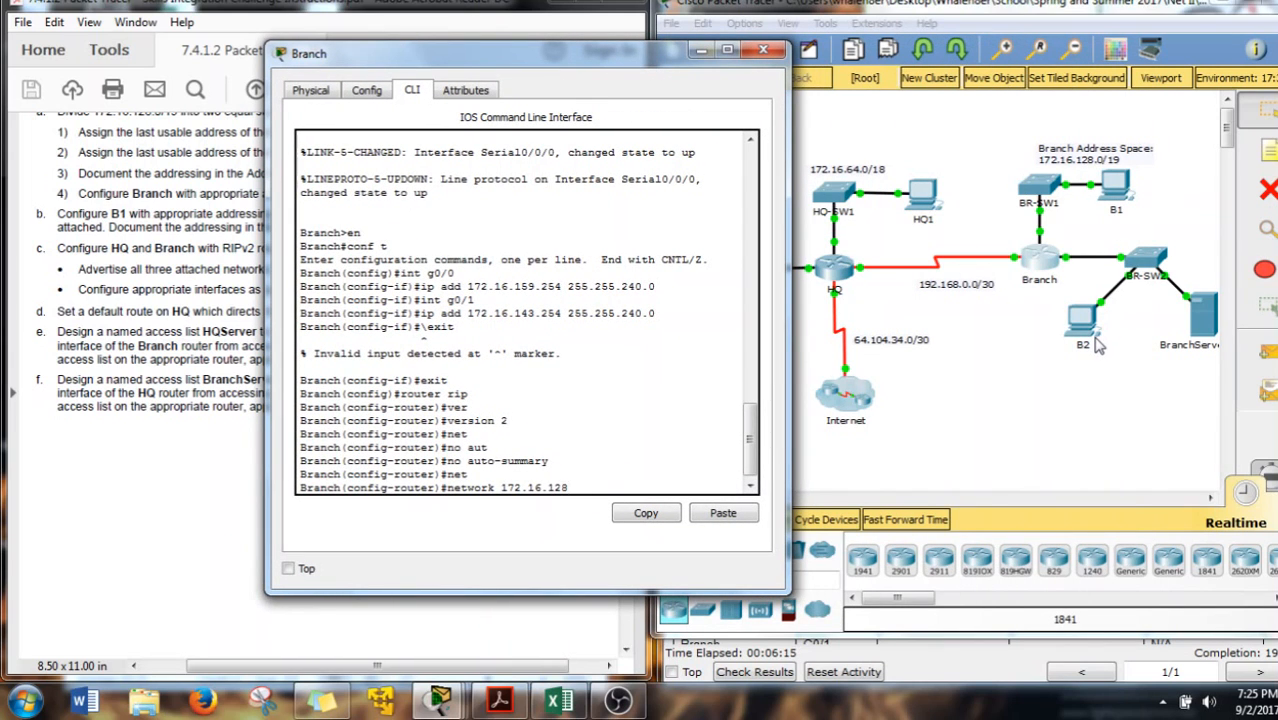
pyautogui.write('.0')
pyautogui.press('Return')
pyautogui.press('Up')
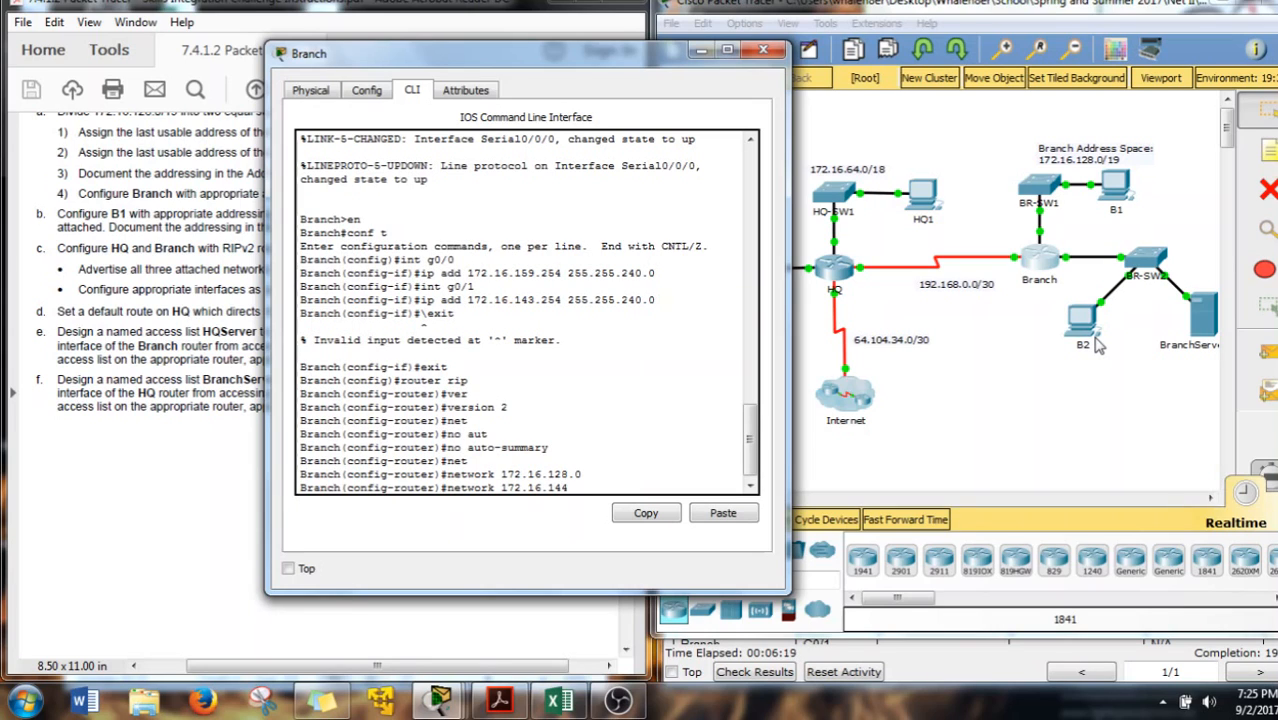
pyautogui.press('Return')
# - Advertise the serial link network 192.168.0.0 in Branch's RIP configuration
pyautogui.press('Up')
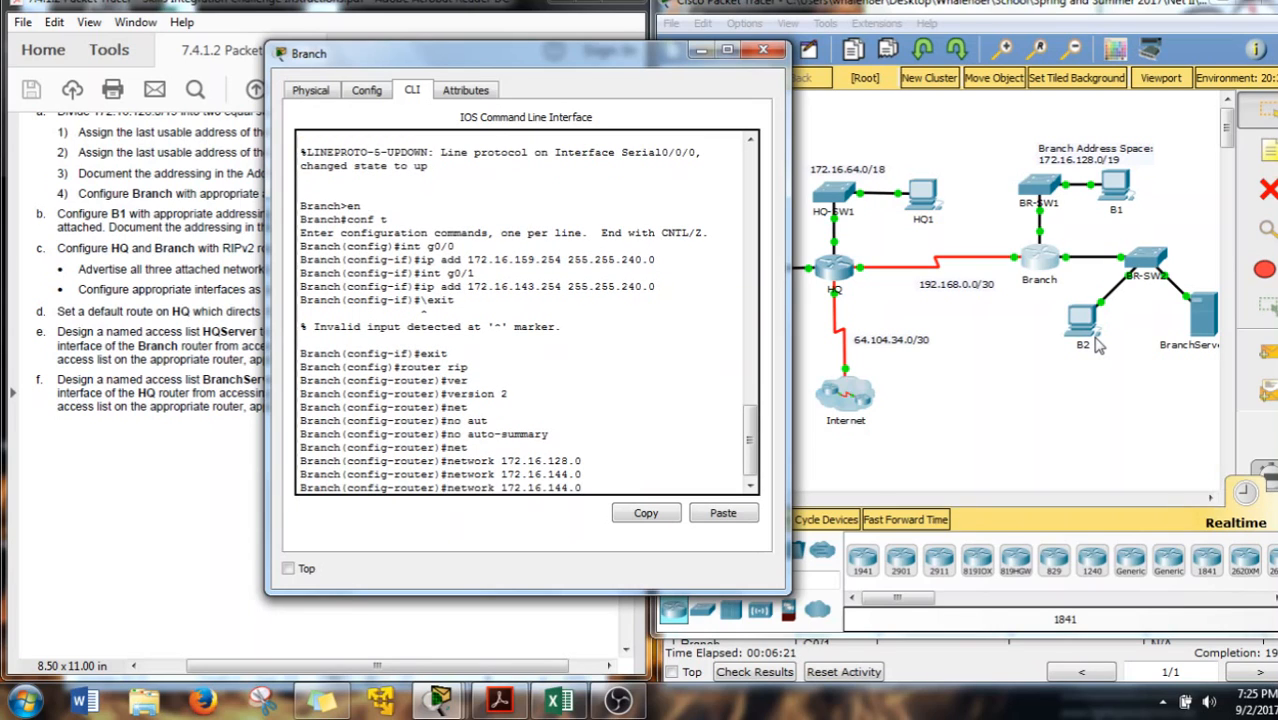
pyautogui.press('BackSpace')
pyautogui.press('BackSpace')
pyautogui.press('BackSpace')
pyautogui.press('BackSpace')
pyautogui.press('BackSpace')
pyautogui.press('BackSpace')
pyautogui.press('BackSpace')
pyautogui.press('BackSpace')
pyautogui.press('BackSpace')
pyautogui.press('BackSpace')
pyautogui.press('BackSpace')
pyautogui.press('BackSpace')
pyautogui.press('BackSpace')
pyautogui.press('BackSpace')
pyautogui.press('BackSpace')
pyautogui.press('BackSpace')
pyautogui.press('BackSpace')
pyautogui.press('BackSpace')
pyautogui.press('BackSpace')
pyautogui.press('BackSpace')
pyautogui.write('ne')
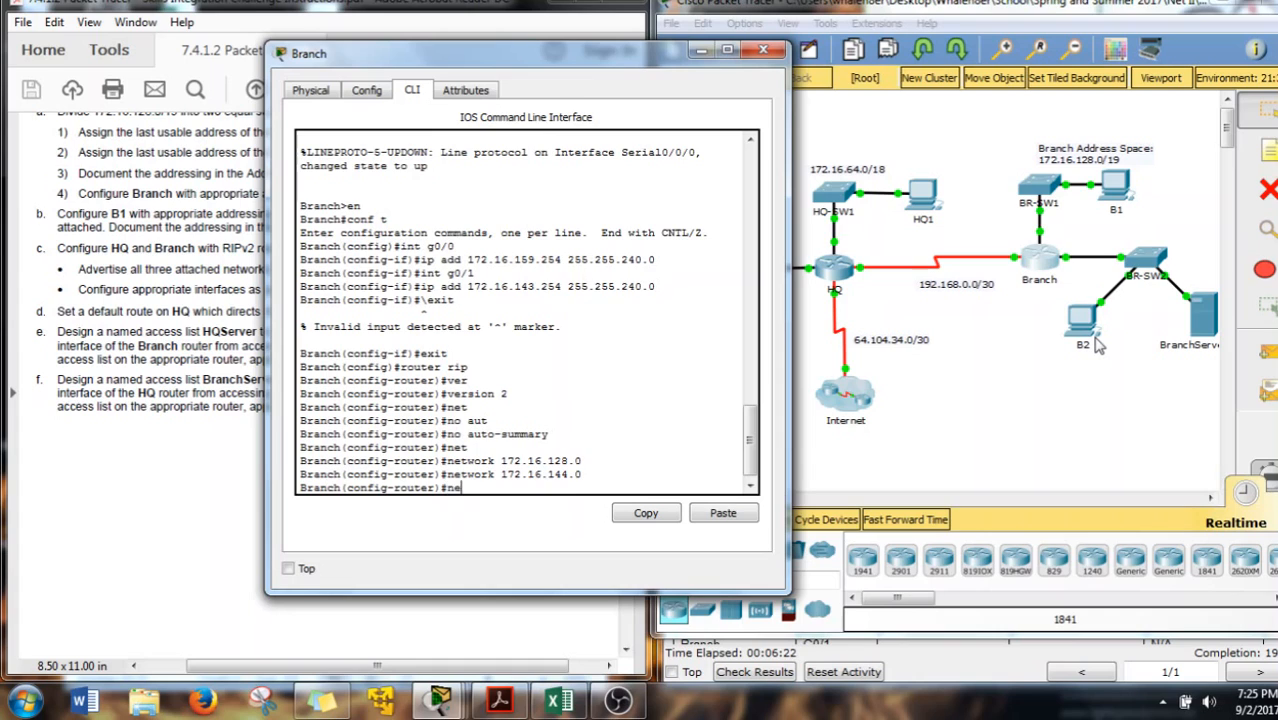
pyautogui.write('t')
pyautogui.press('Tab')
pyautogui.write('1')
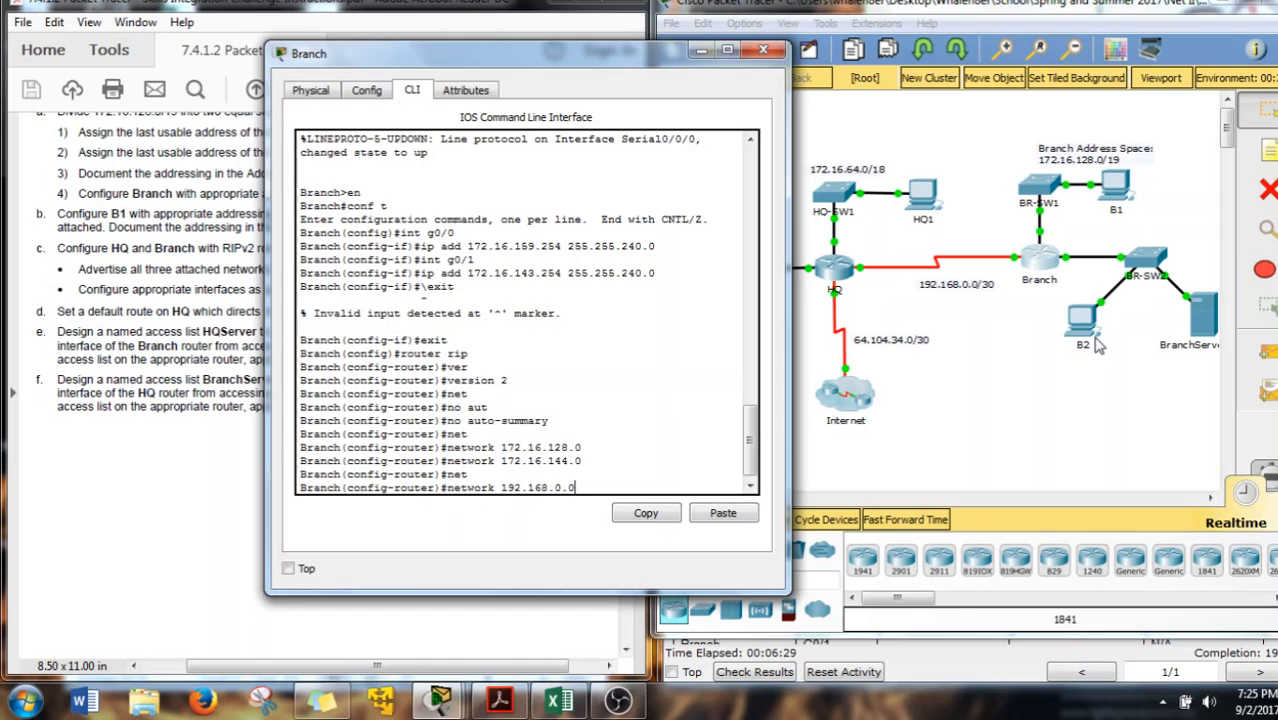
pyautogui.press('Return')
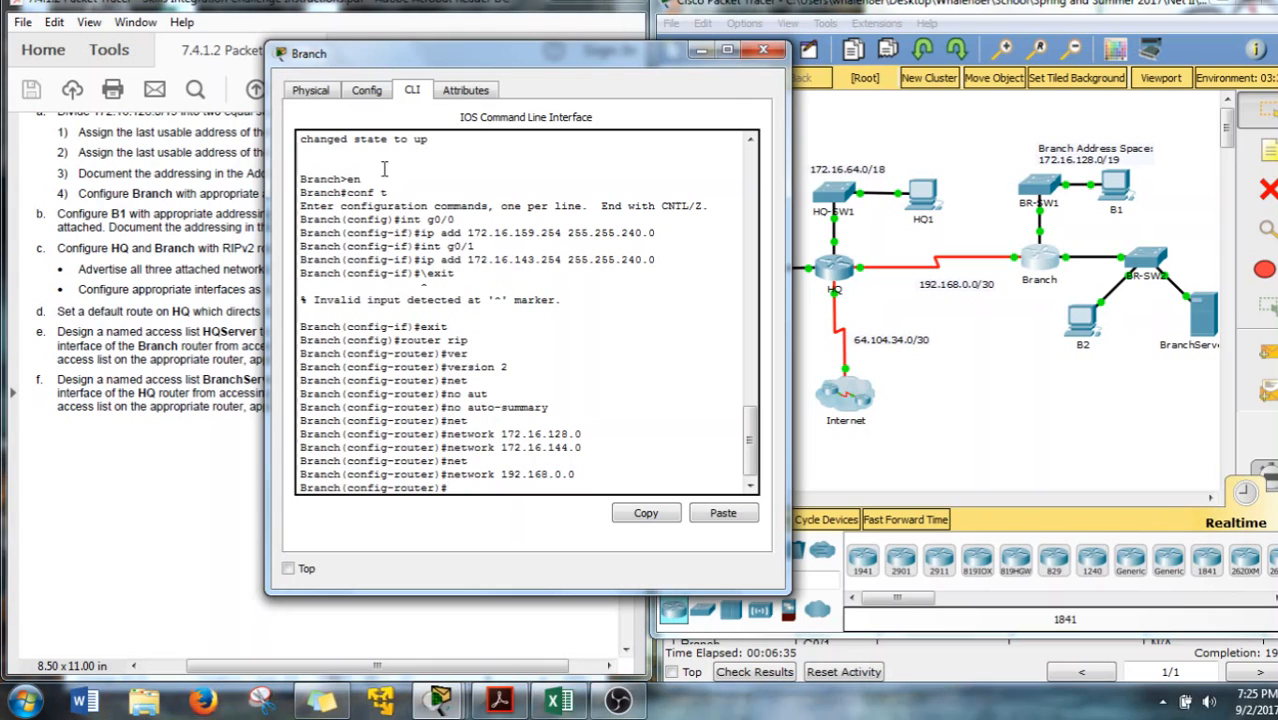
# - Configure Branch's g0/0 and g0/1 interfaces as passive in RIP
pyautogui.write('pass')
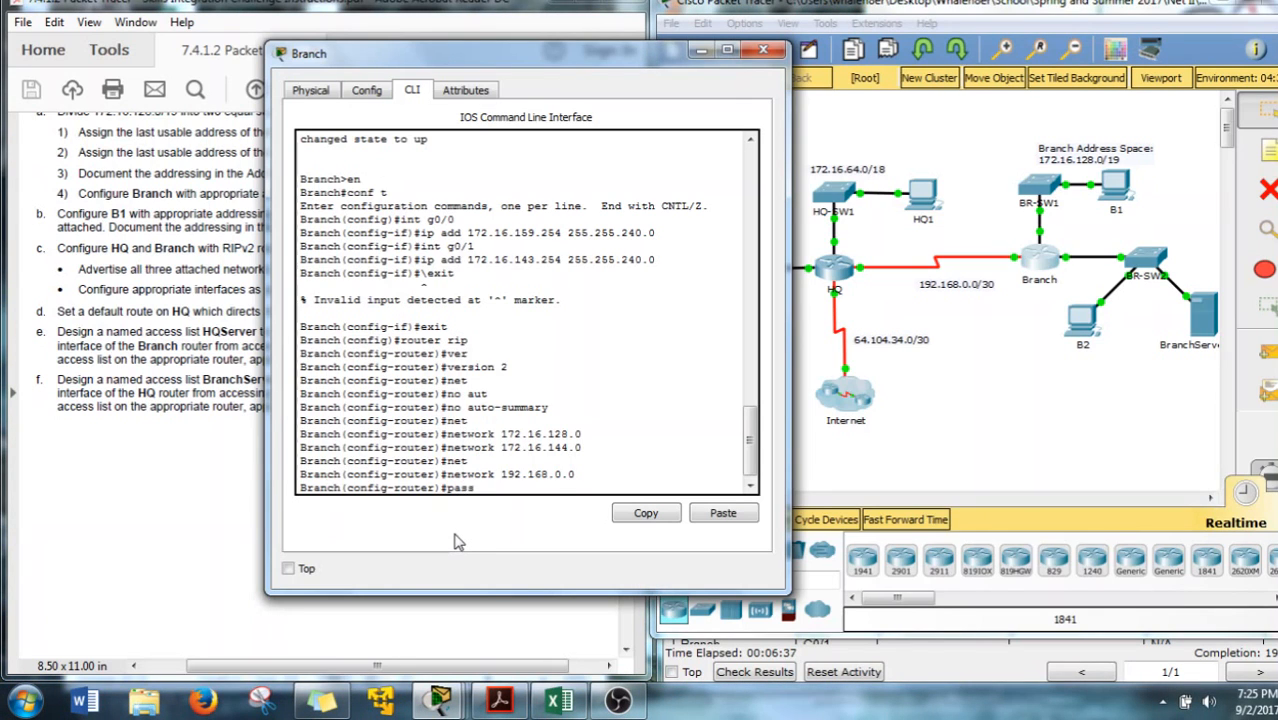
pyautogui.press('Tab')
pyautogui.write('g0/')
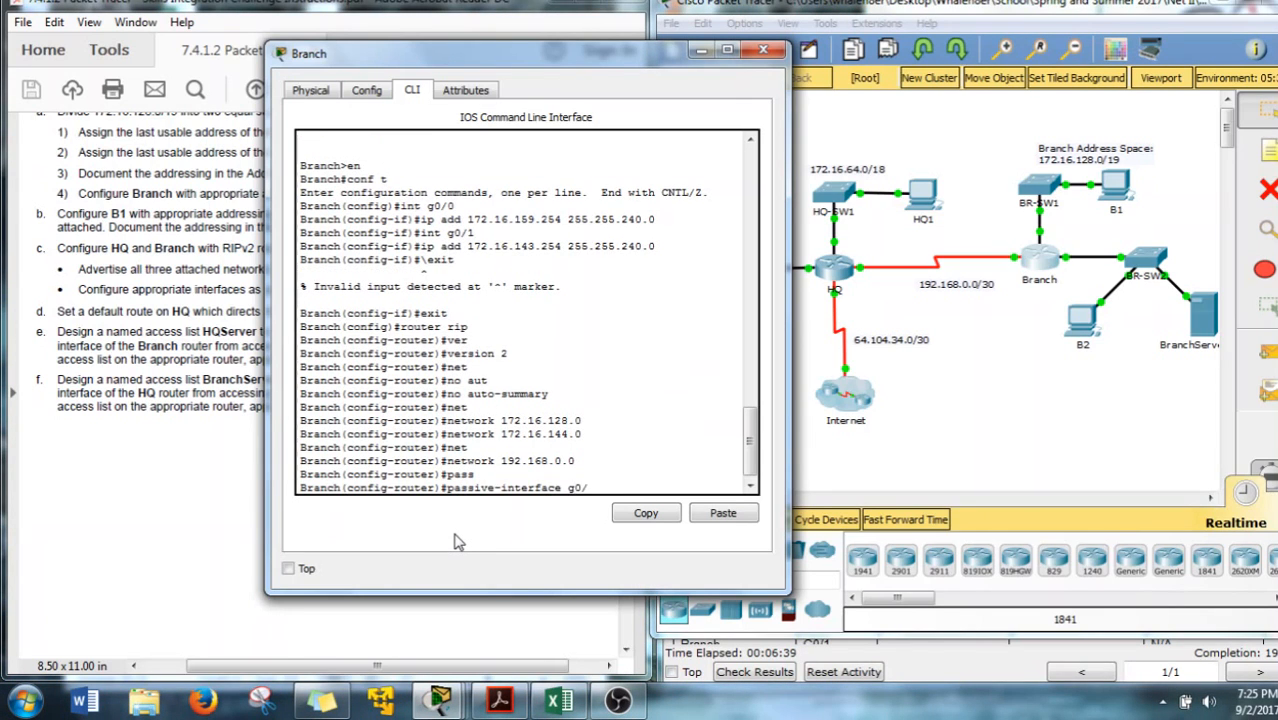
pyautogui.write('0')
pyautogui.press('Return')
pyautogui.press('Up')
pyautogui.press('BackSpace')
pyautogui.write('1')
pyautogui.press('Return')
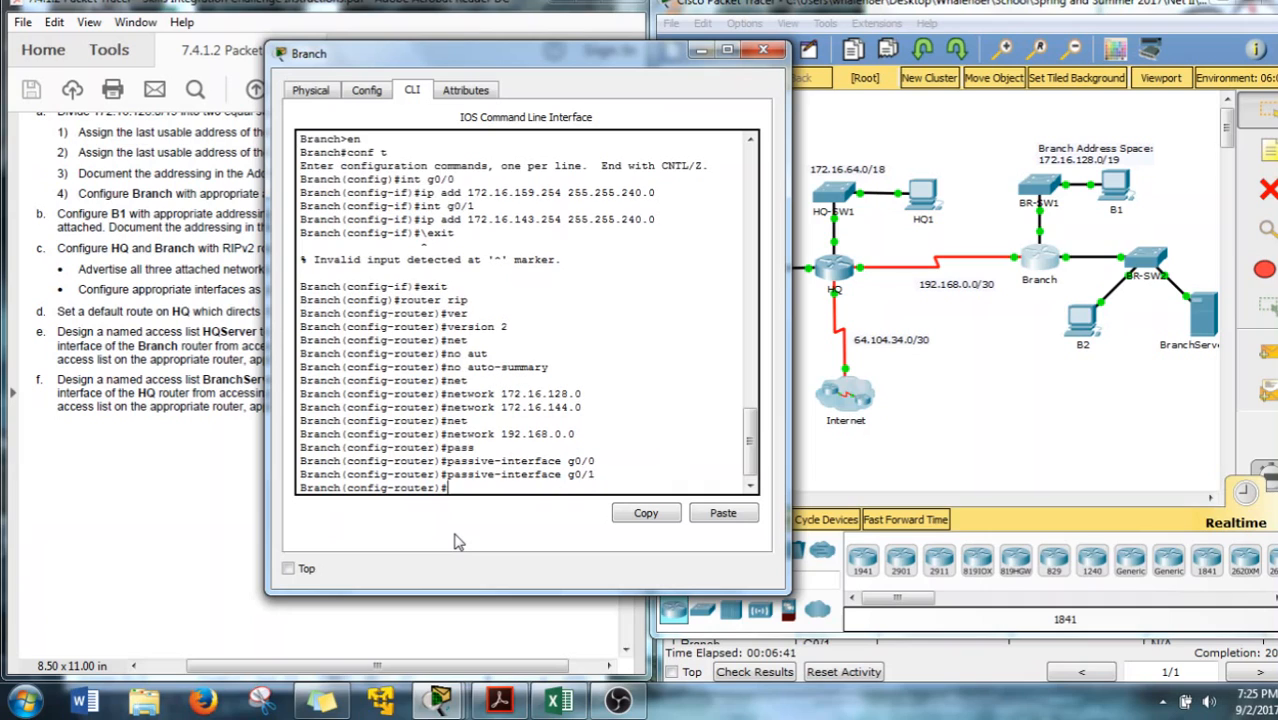
pyautogui.press('Up')
pyautogui.write('s0')
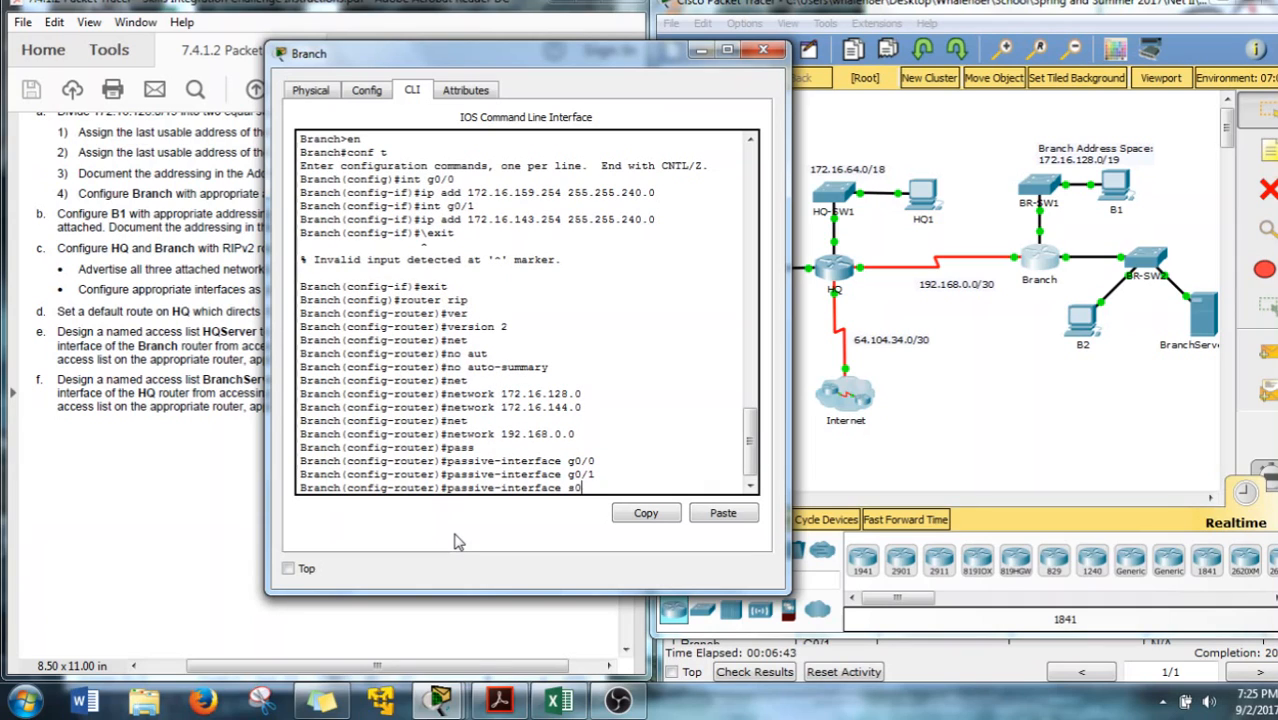
pyautogui.press('BackSpace')
pyautogui.press('BackSpace')
pyautogui.press('BackSpace')
pyautogui.press('BackSpace')
pyautogui.press('BackSpace')
pyautogui.press('BackSpace')
pyautogui.press('BackSpace')
pyautogui.press('BackSpace')
pyautogui.press('BackSpace')
pyautogui.press('BackSpace')
pyautogui.press('BackSpace')
pyautogui.press('BackSpace')
pyautogui.press('BackSpace')
pyautogui.press('BackSpace')
pyautogui.press('BackSpace')
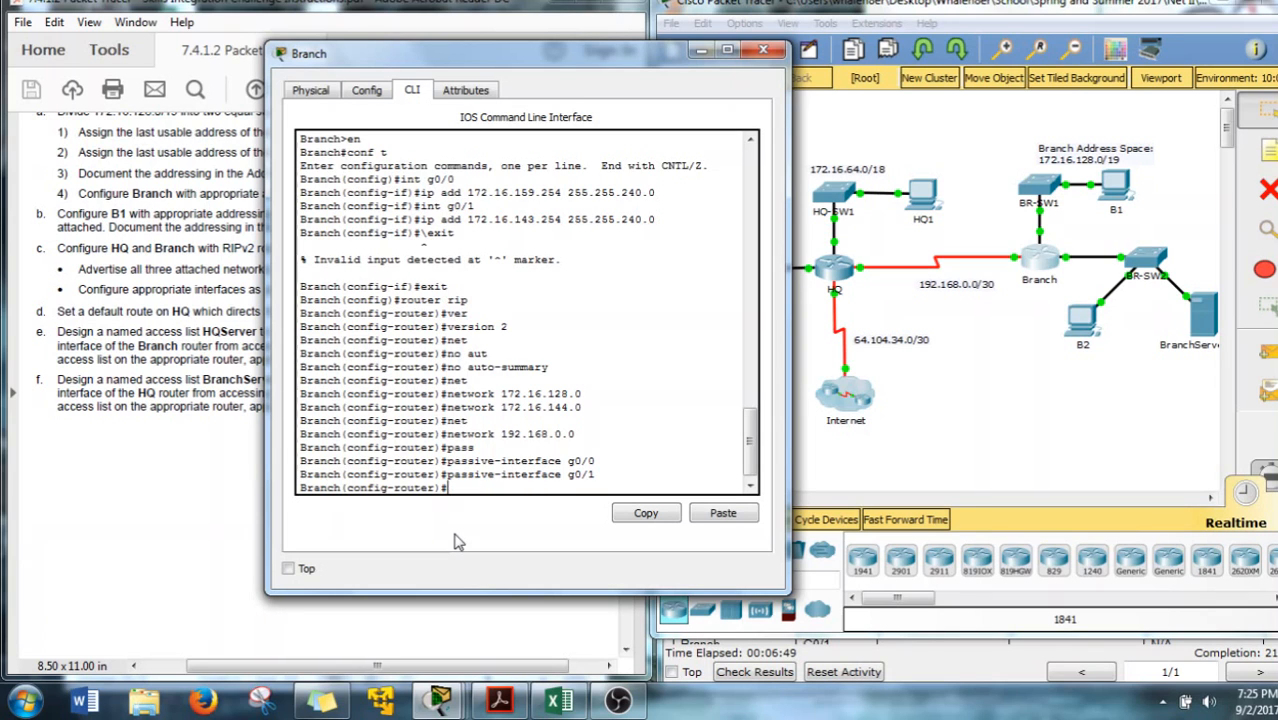
# - Minimize the Branch window, open the HQ router's command line, and enter global configuration mode
pyautogui.click(700, 49)
pyautogui.click(838, 284)
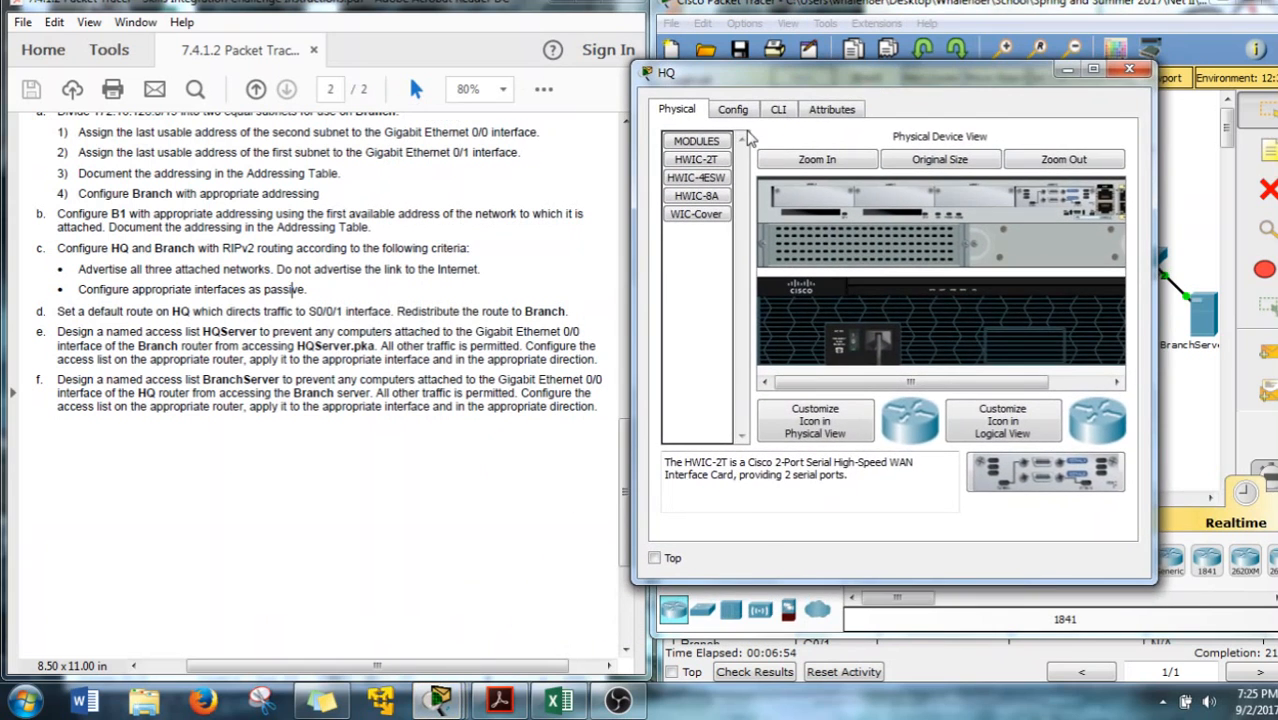
pyautogui.click(735, 111)
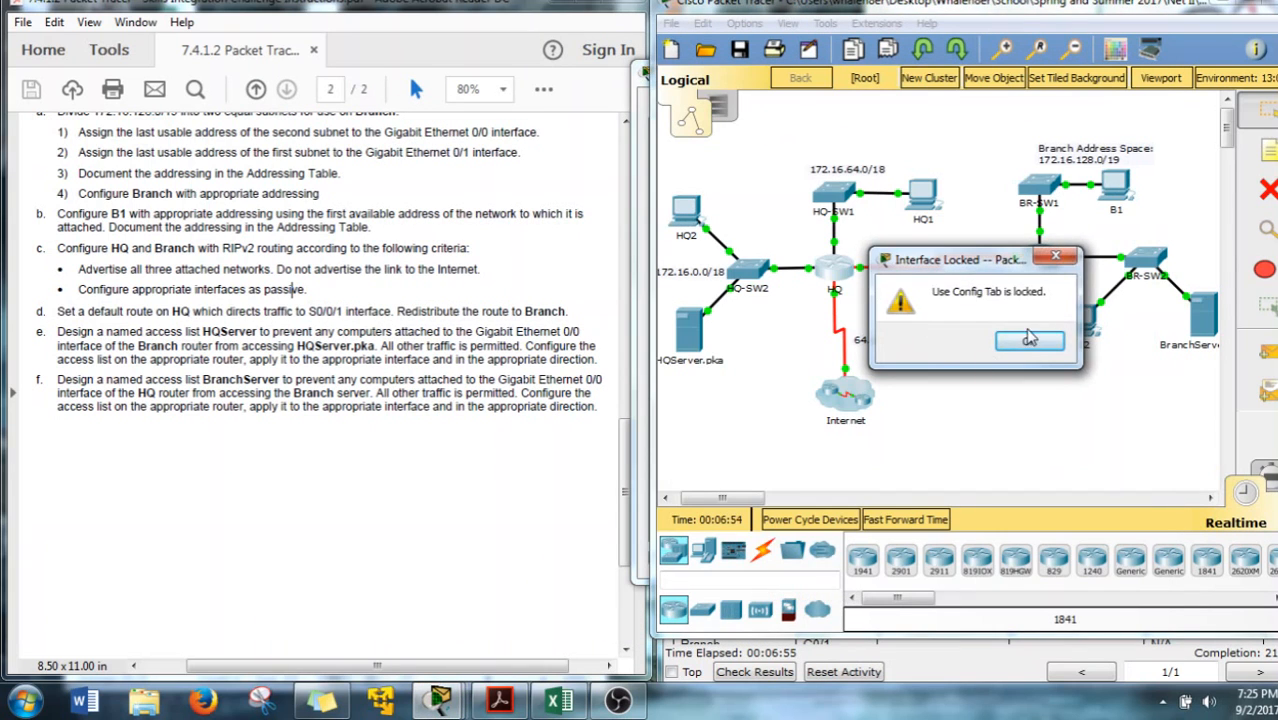
pyautogui.click(1027, 337)
pyautogui.click(843, 276)
pyautogui.click(778, 109)
pyautogui.moveTo(760, 72); pyautogui.dragTo(800, 24)
pyautogui.press('Return')
pyautogui.write('en')
pyautogui.press('Return')
pyautogui.write('conf t')
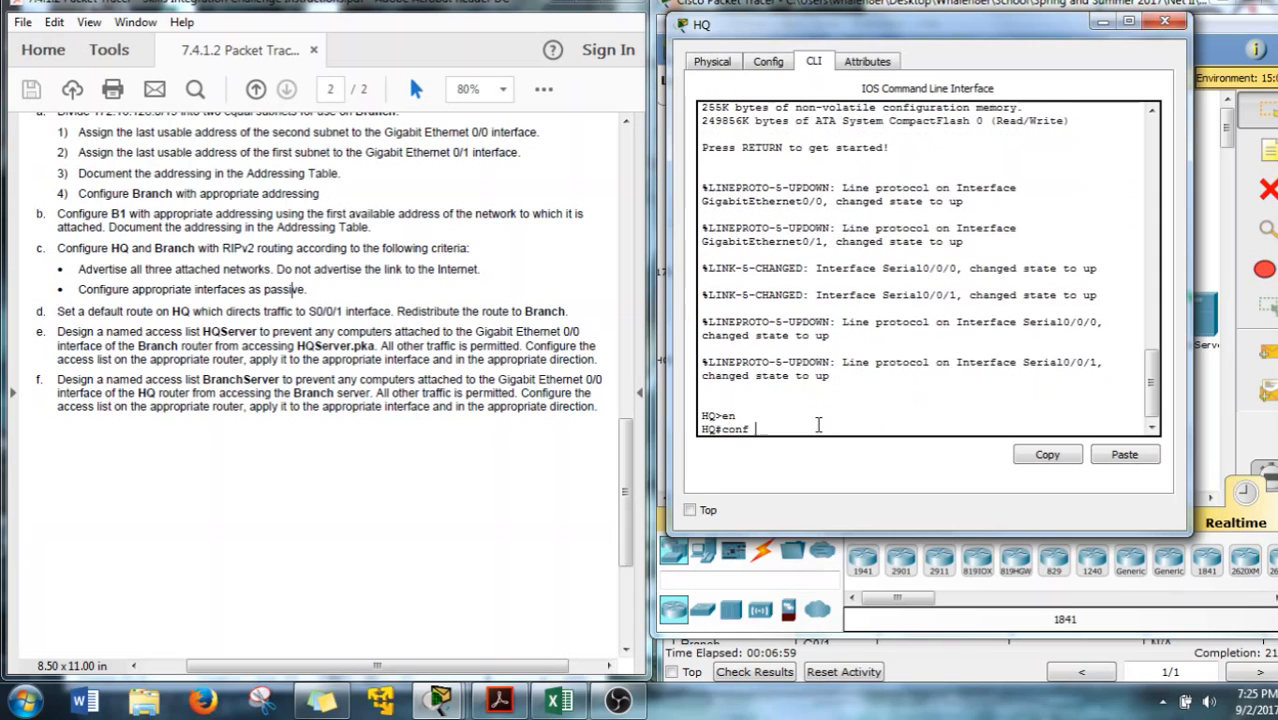
pyautogui.press('Return')
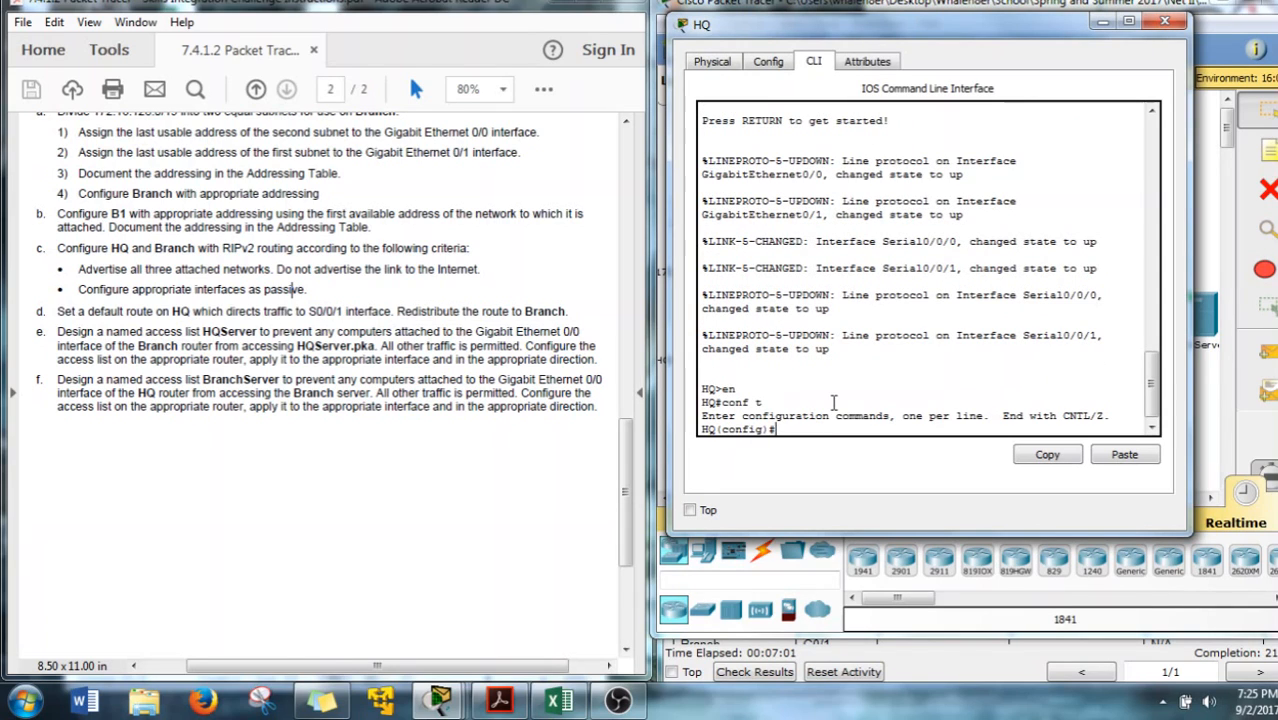
# - Enable RIP version 2 on HQ and disable automatic summarization with no auto-summary
pyautogui.write('rout rip')
pyautogui.press('Return')
pyautogui.write('ver')
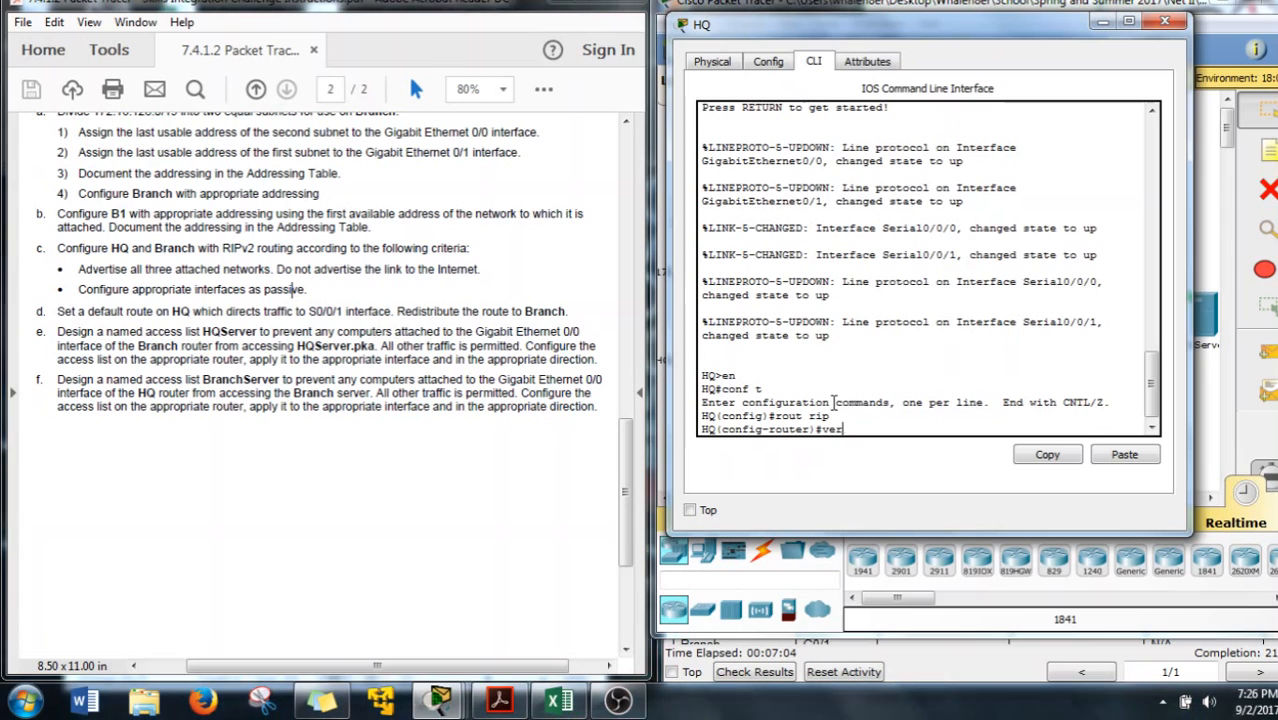
pyautogui.press('Tab')
pyautogui.write('2')
pyautogui.press('Return')
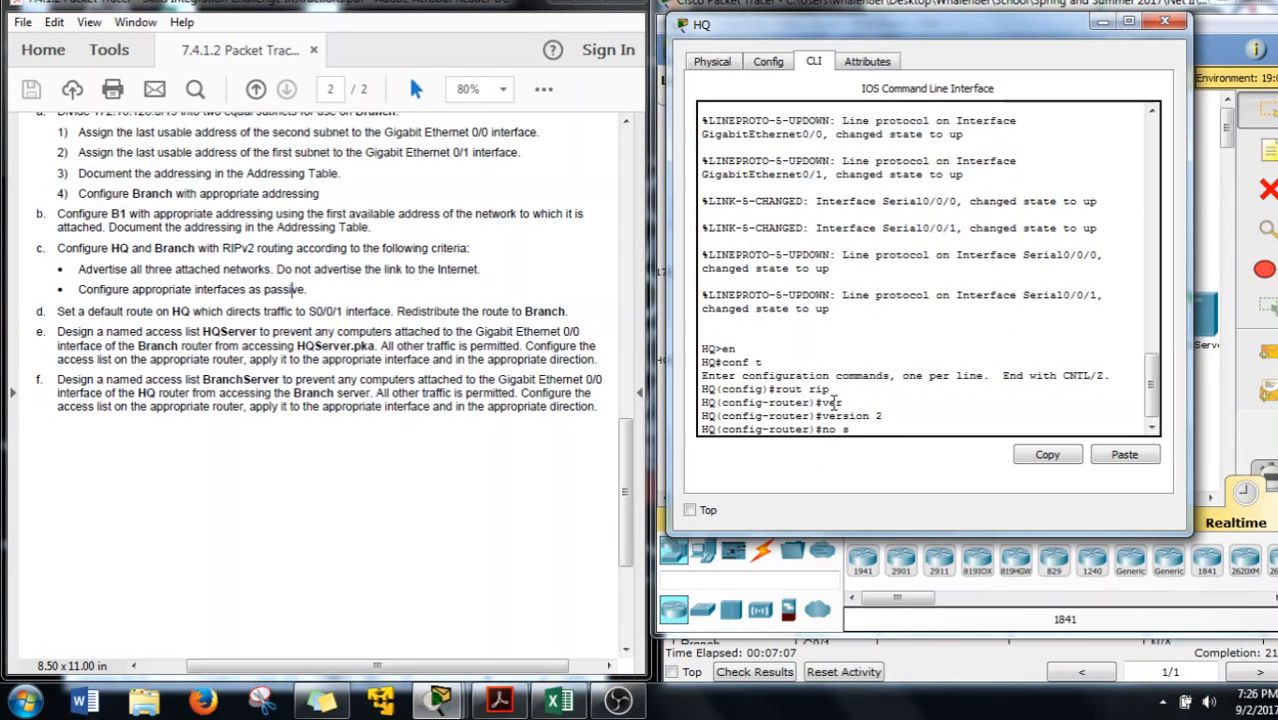
pyautogui.write('no au')
pyautogui.press('Tab')
pyautogui.press('Return')
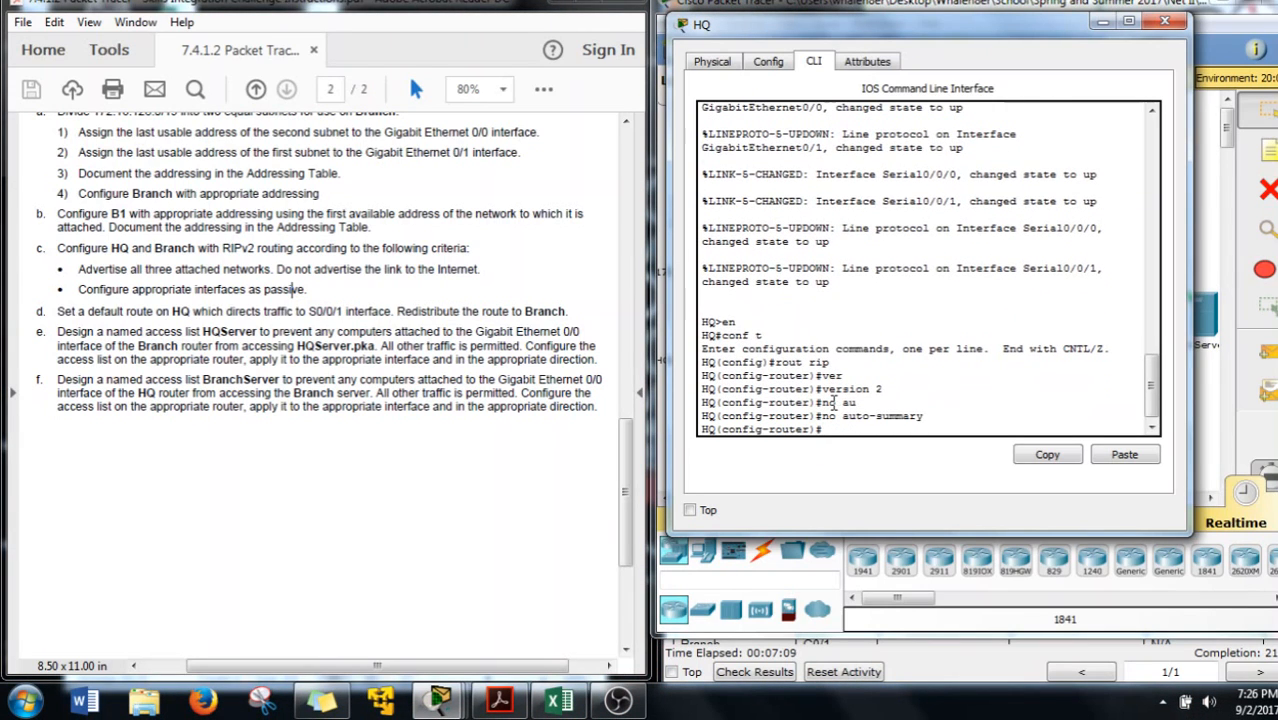
# - Advertise network 172.16.0.0 in HQ's RIP configuration, moving the HQ window aside to check the topology
pyautogui.write('net')
pyautogui.press('Tab')
pyautogui.write('17')
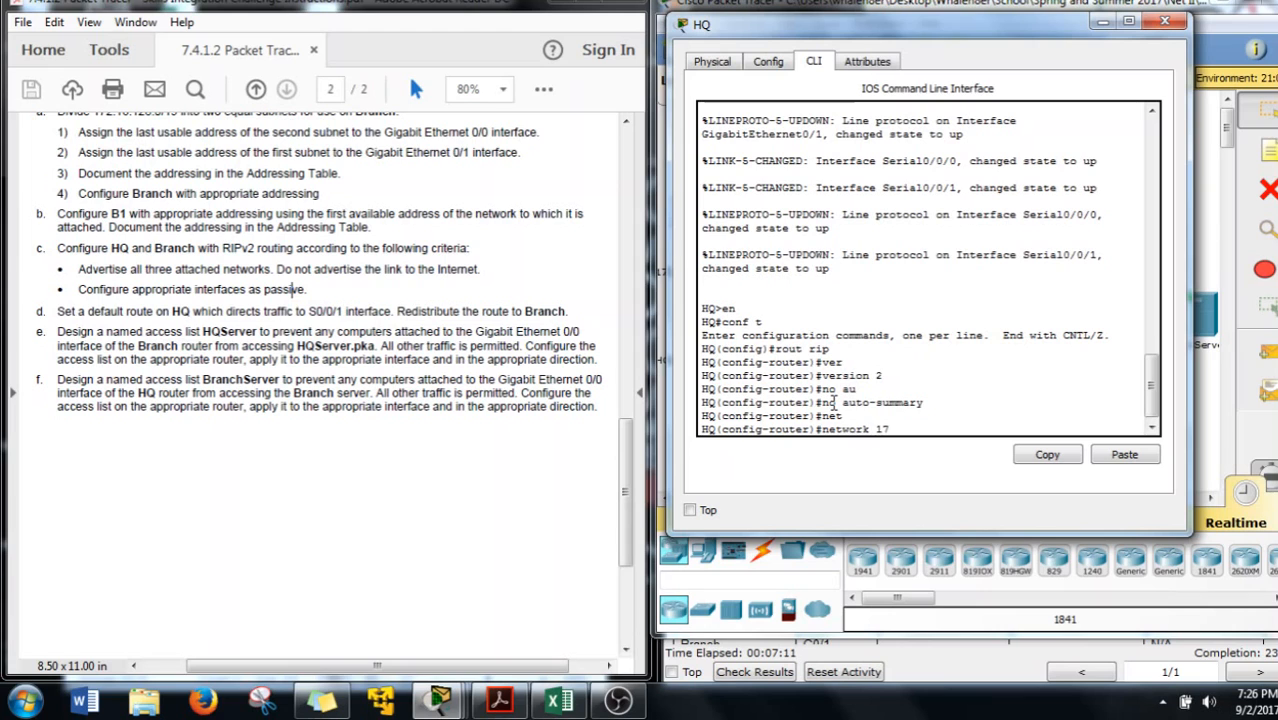
pyautogui.write('2.16.0.0')
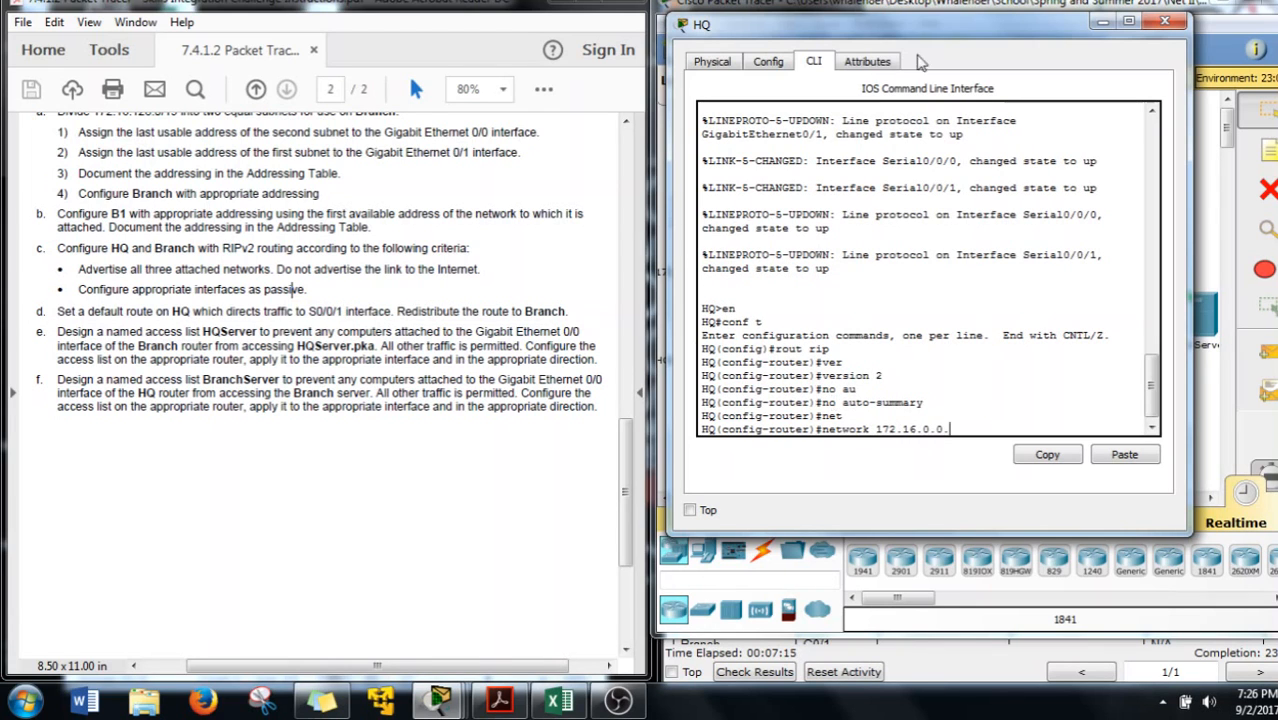
pyautogui.moveTo(942, 24); pyautogui.dragTo(395, 22)
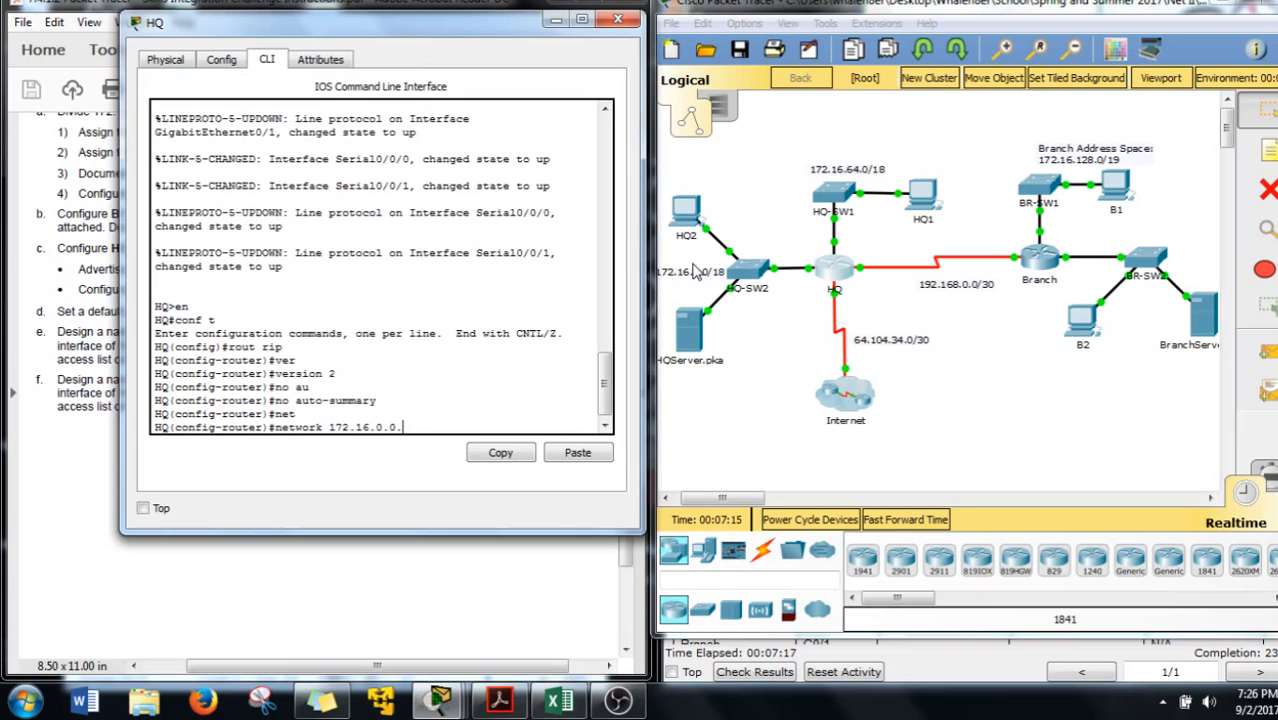
pyautogui.press('Return')
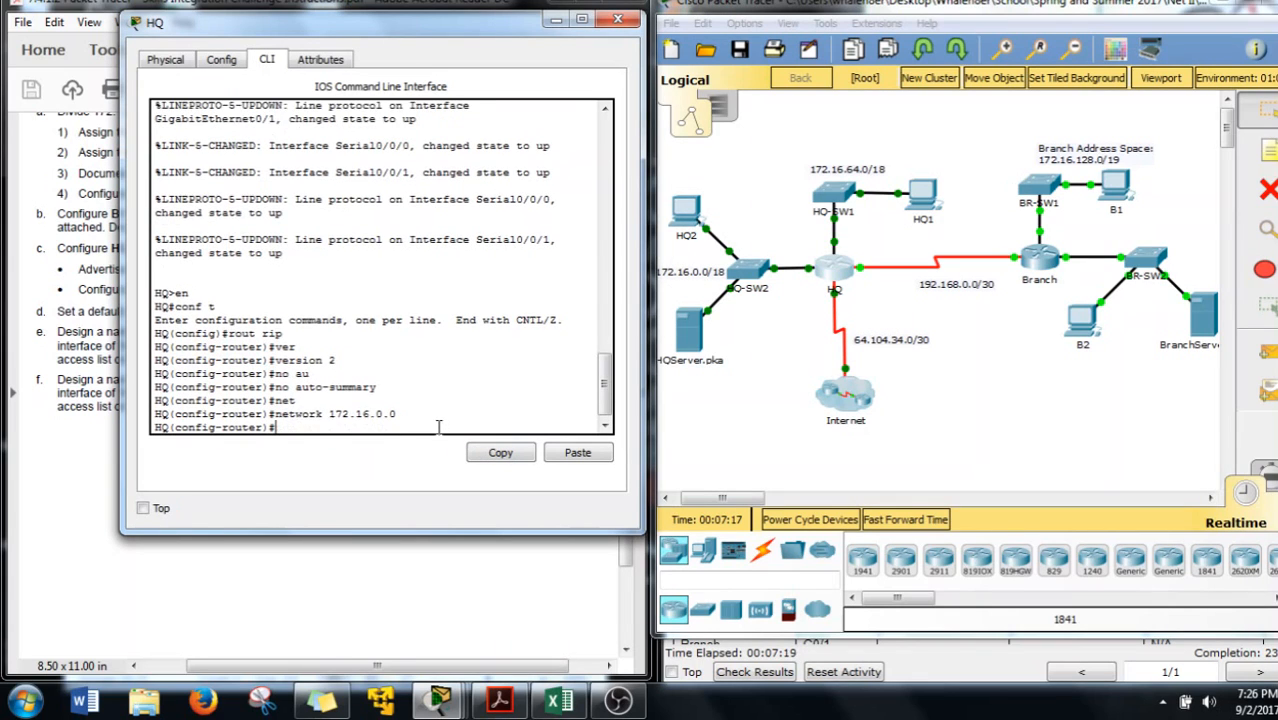
# - Advertise HQ's second LAN network 172.16.64.0 in its RIP configuration
pyautogui.press('Up')
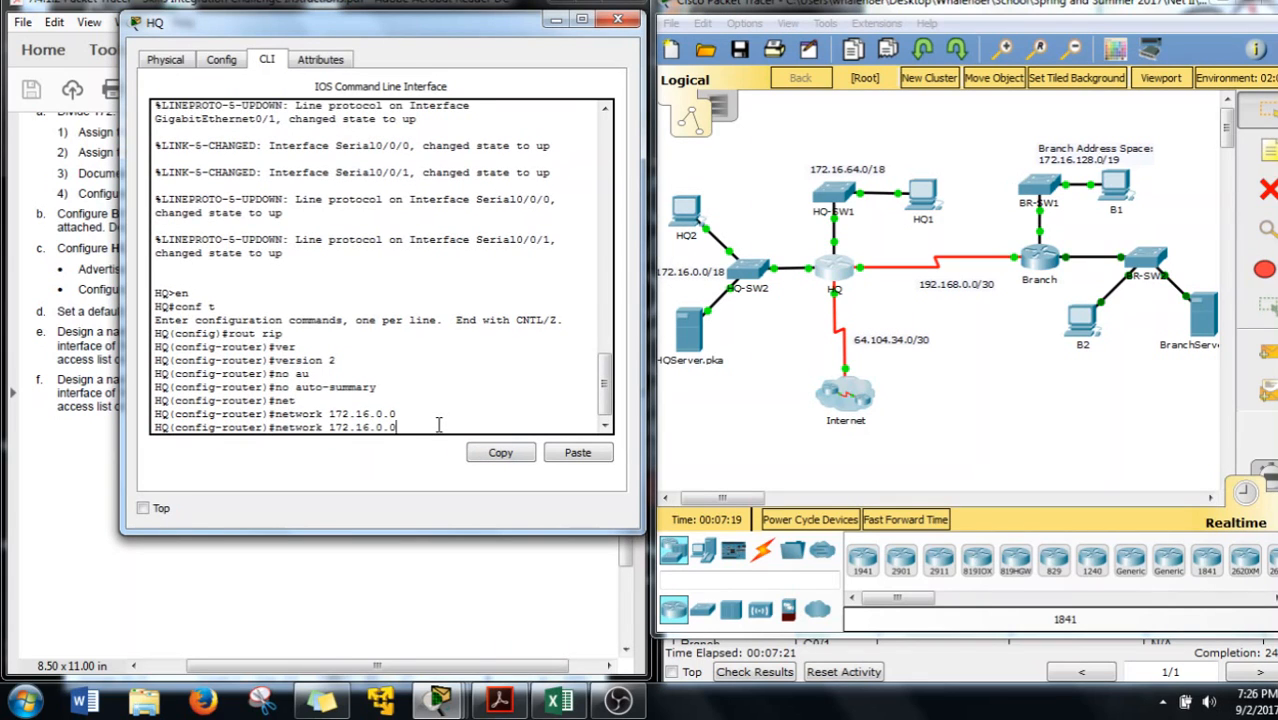
pyautogui.press('Left')
pyautogui.press('Left')
pyautogui.press('BackSpace')
pyautogui.write('64')
pyautogui.press('Return')
pyautogui.press('Up')
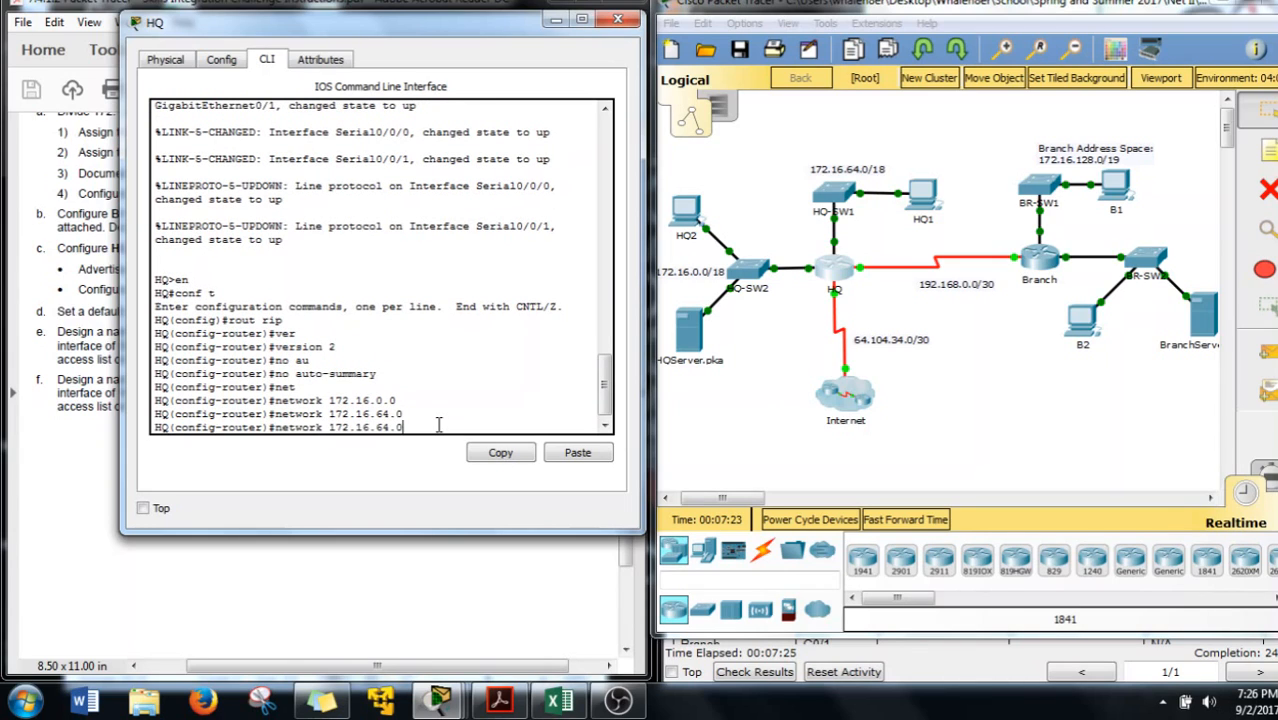
# - Advertise the serial link network 192.168.0.0 in HQ's RIP configuration
pyautogui.press('BackSpace')
pyautogui.press('BackSpace')
pyautogui.press('BackSpace')
pyautogui.press('BackSpace')
pyautogui.press('BackSpace')
pyautogui.press('BackSpace')
pyautogui.press('BackSpace')
pyautogui.press('BackSpace')
pyautogui.press('BackSpace')
pyautogui.write('92')
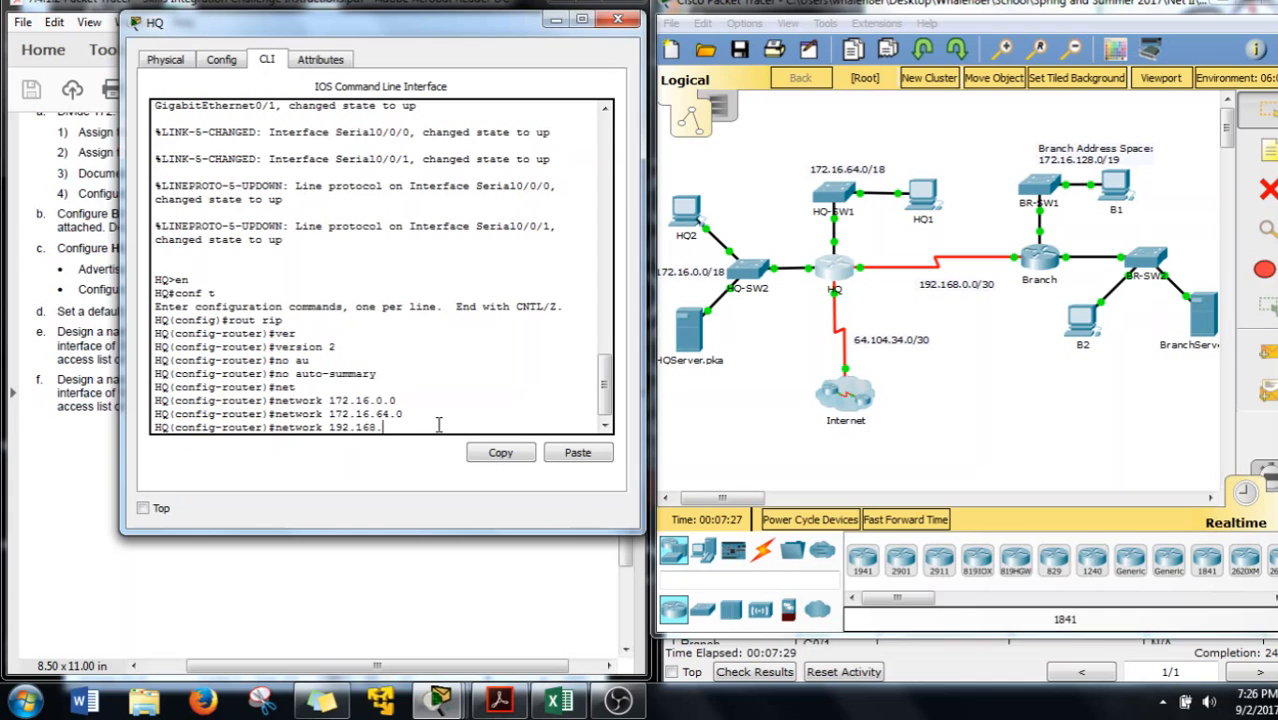
pyautogui.write('.168.0.0')
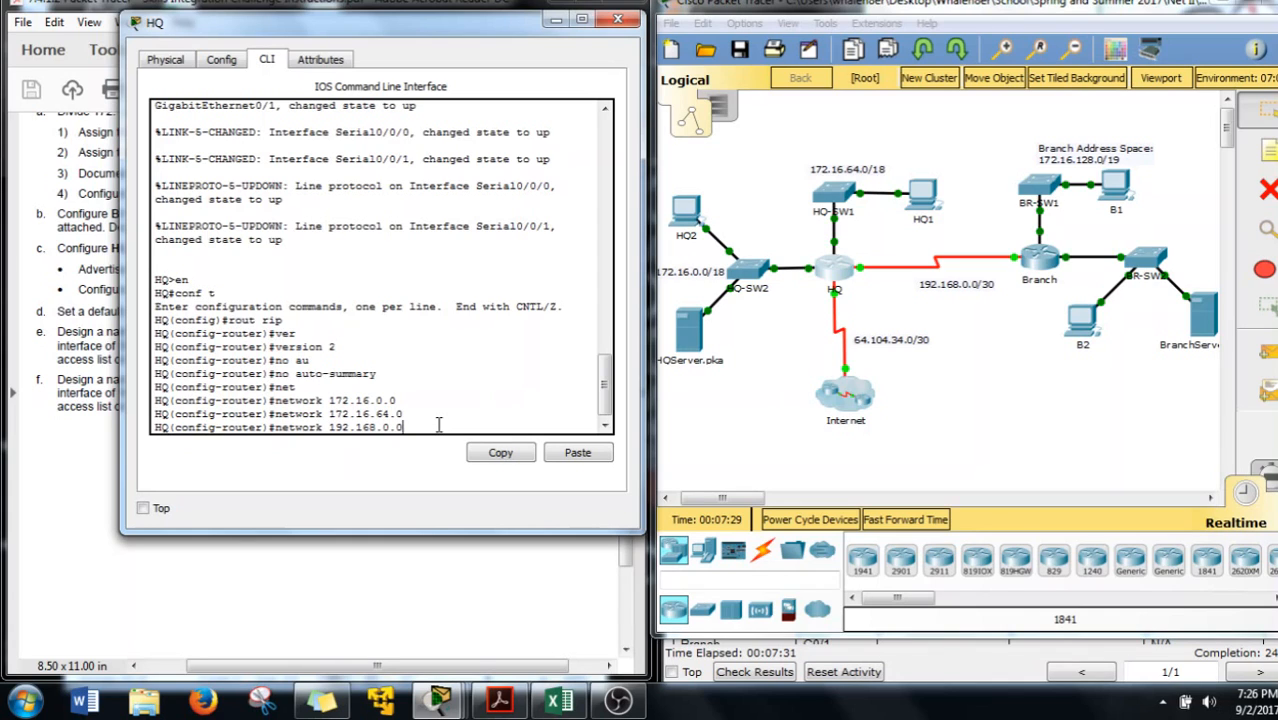
pyautogui.press('Return')
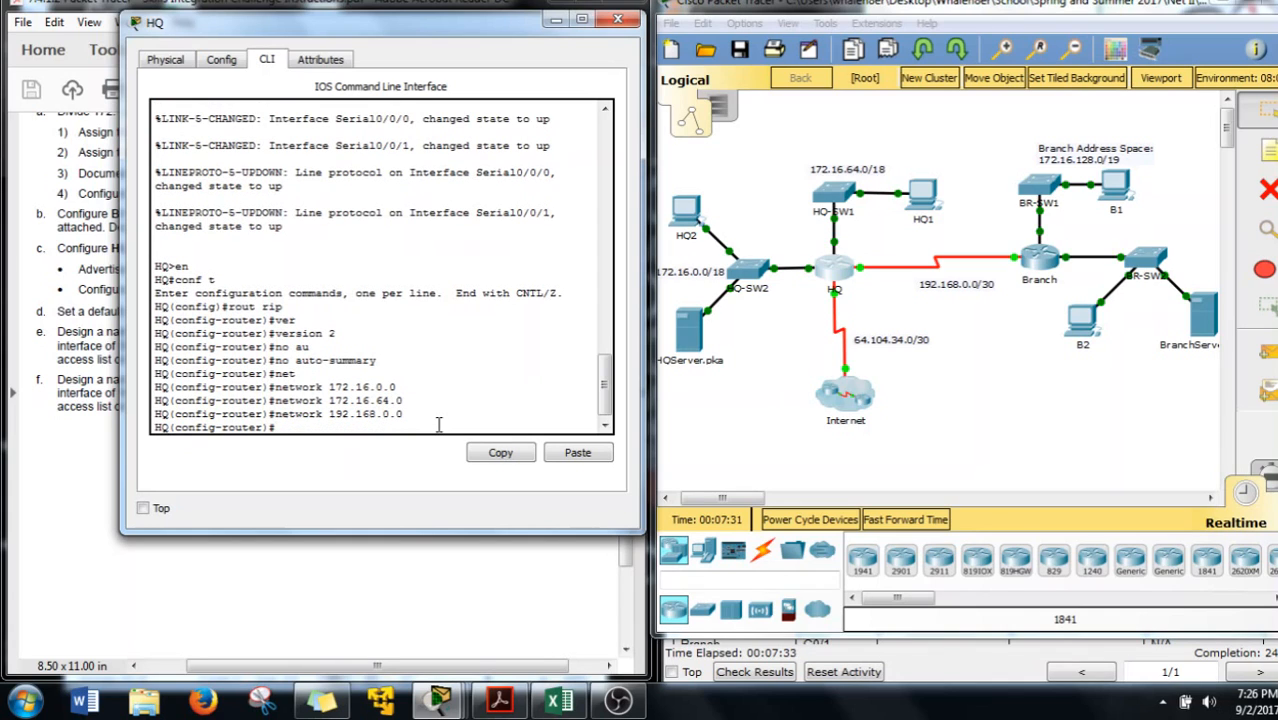
# - Check the routing requirements against the topology and enable default-information originate in HQ's RIP configuration
pyautogui.moveTo(313, 40); pyautogui.dragTo(846, 30)
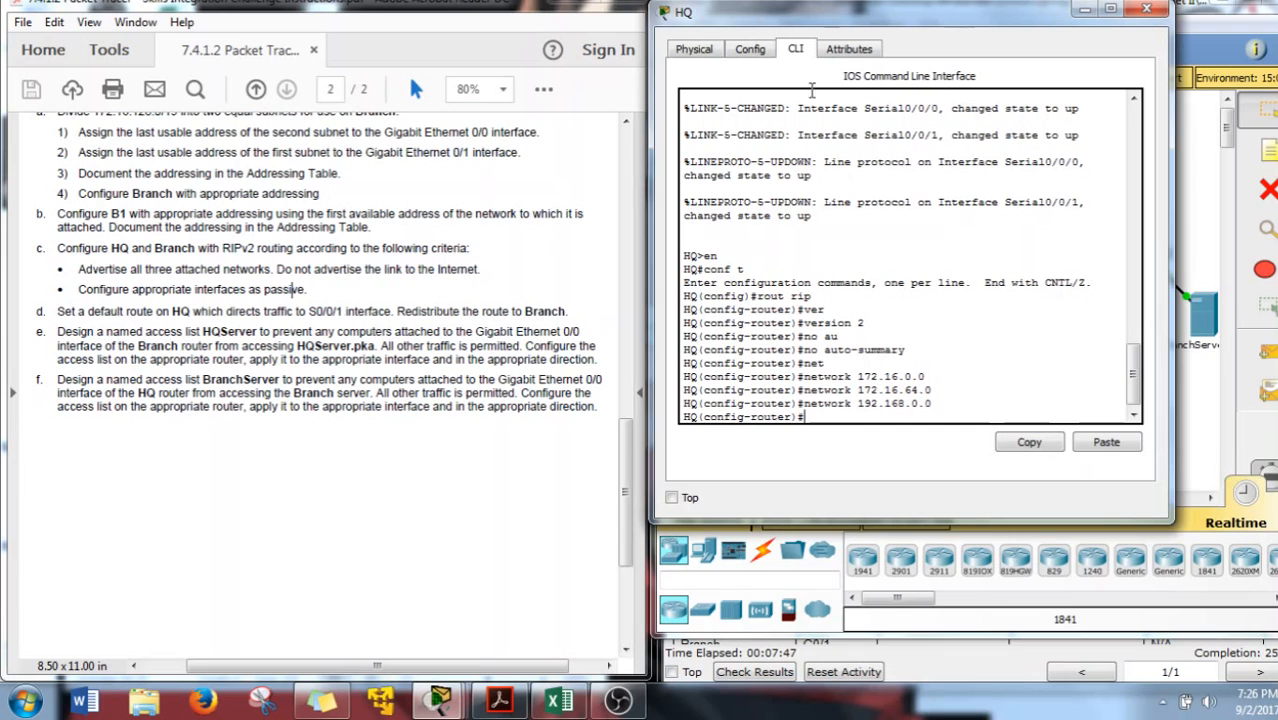
pyautogui.moveTo(946, 15); pyautogui.dragTo(442, 30)
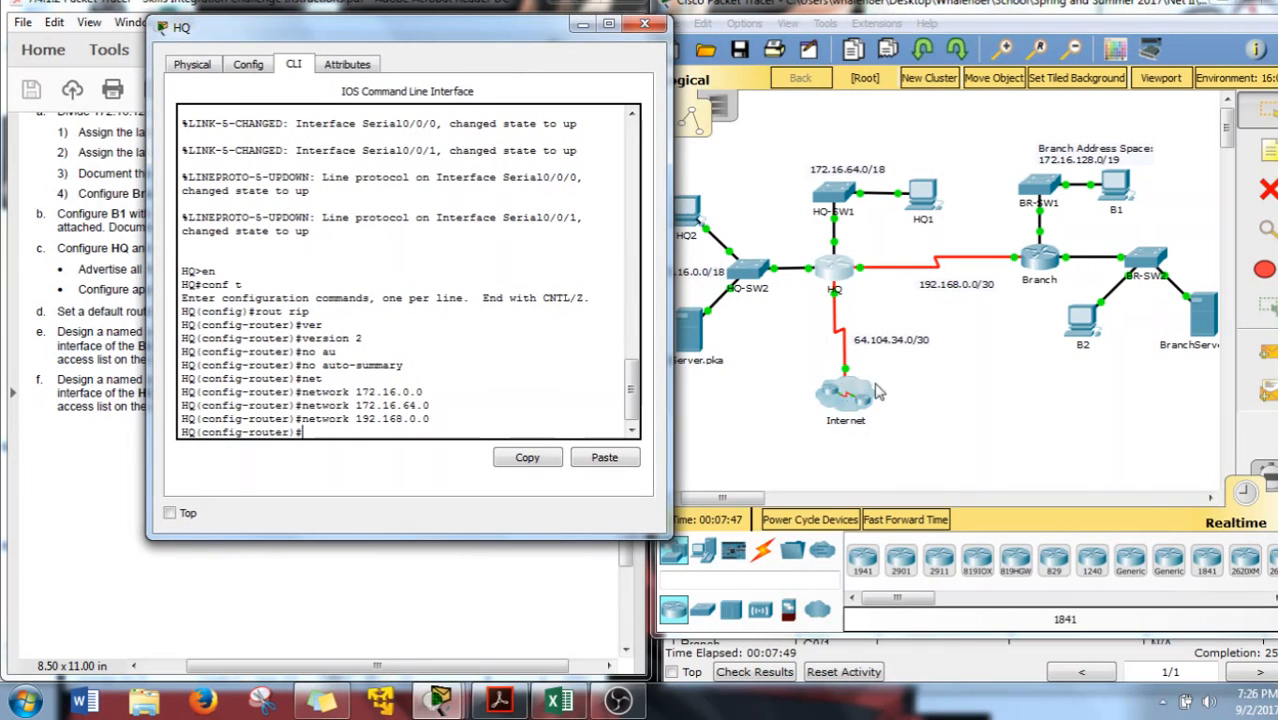
pyautogui.moveTo(290, 32); pyautogui.dragTo(756, 48)
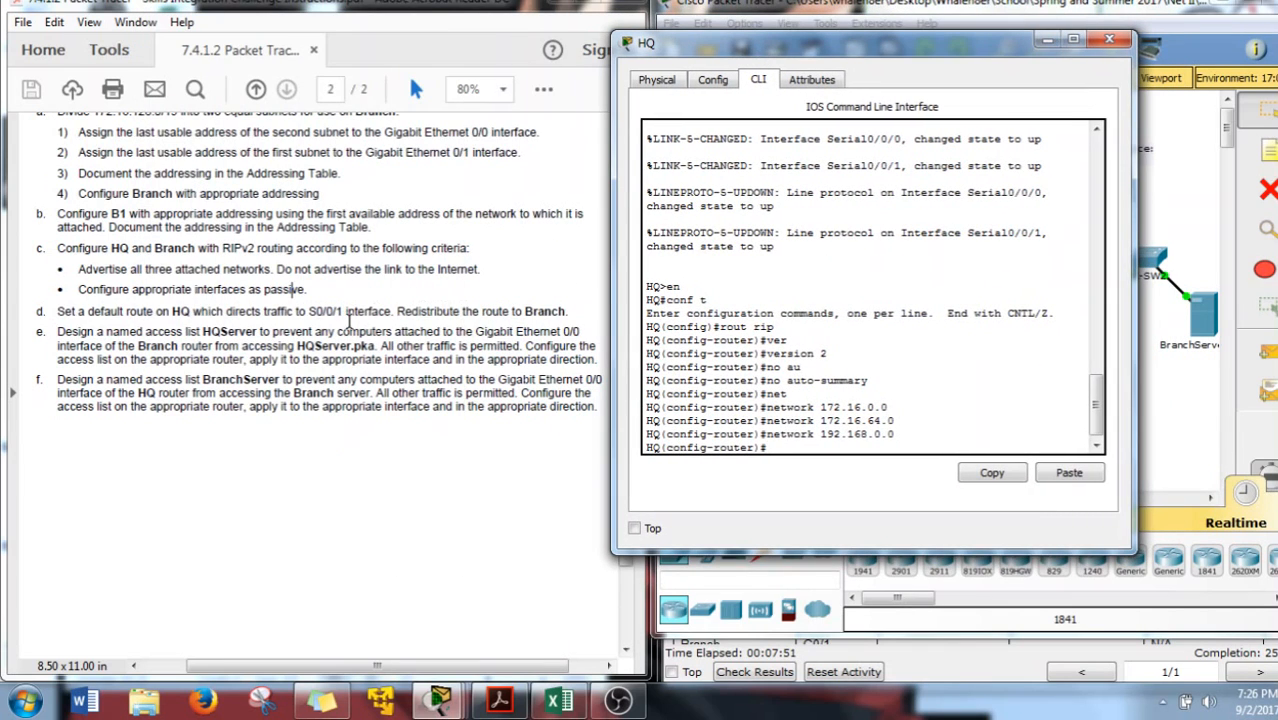
pyautogui.moveTo(851, 52); pyautogui.dragTo(338, 22)
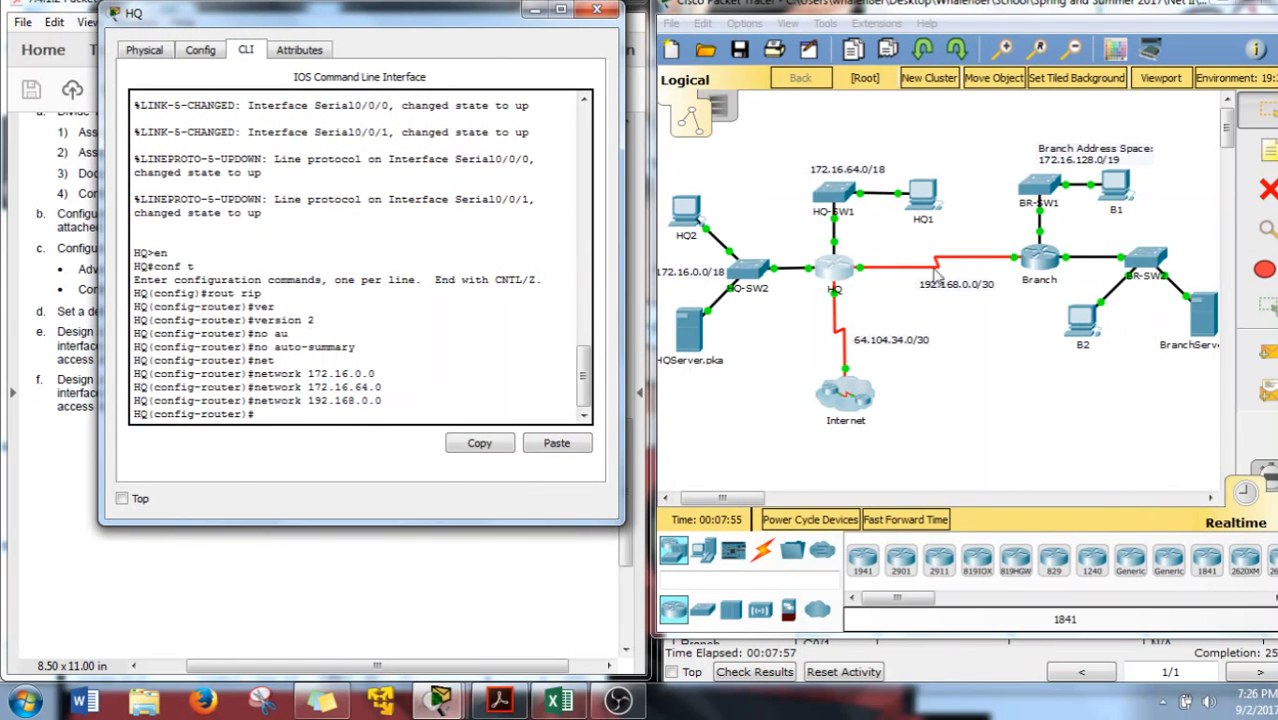
pyautogui.moveTo(330, 23); pyautogui.dragTo(405, 28)
pyautogui.write('de')
pyautogui.press('Tab')
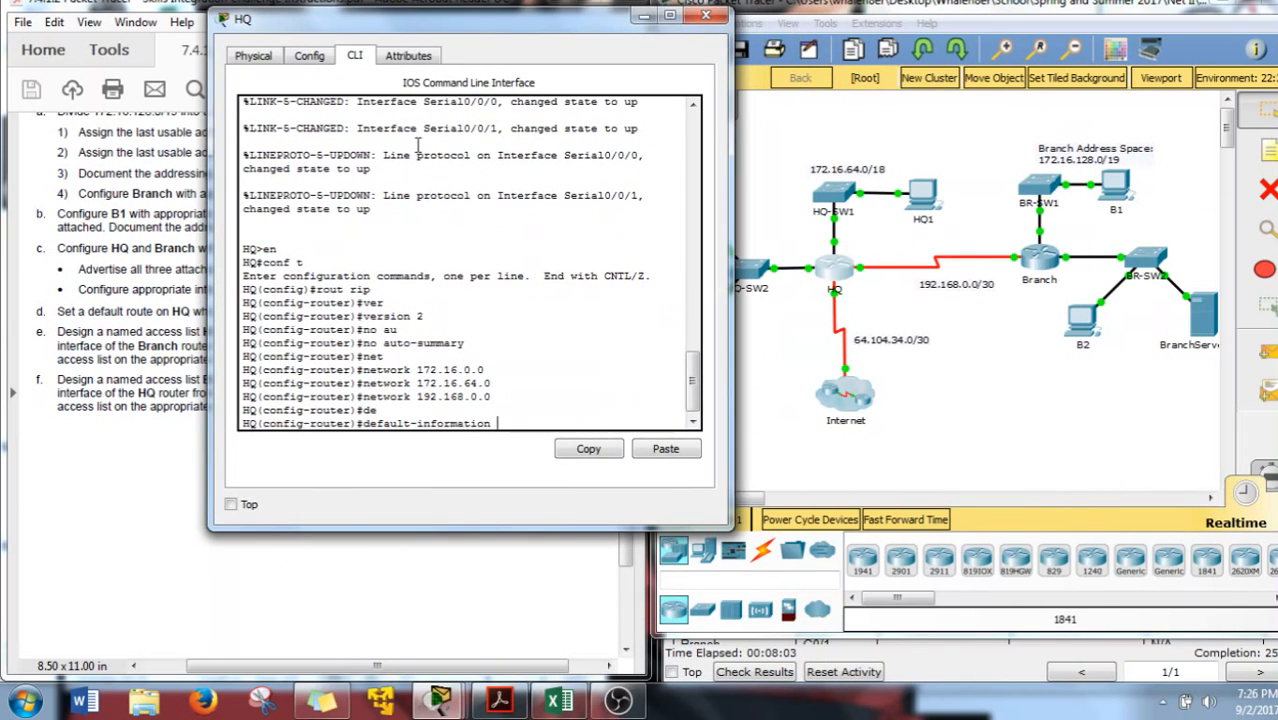
pyautogui.write('o')
pyautogui.press('Tab')
pyautogui.press('Return')
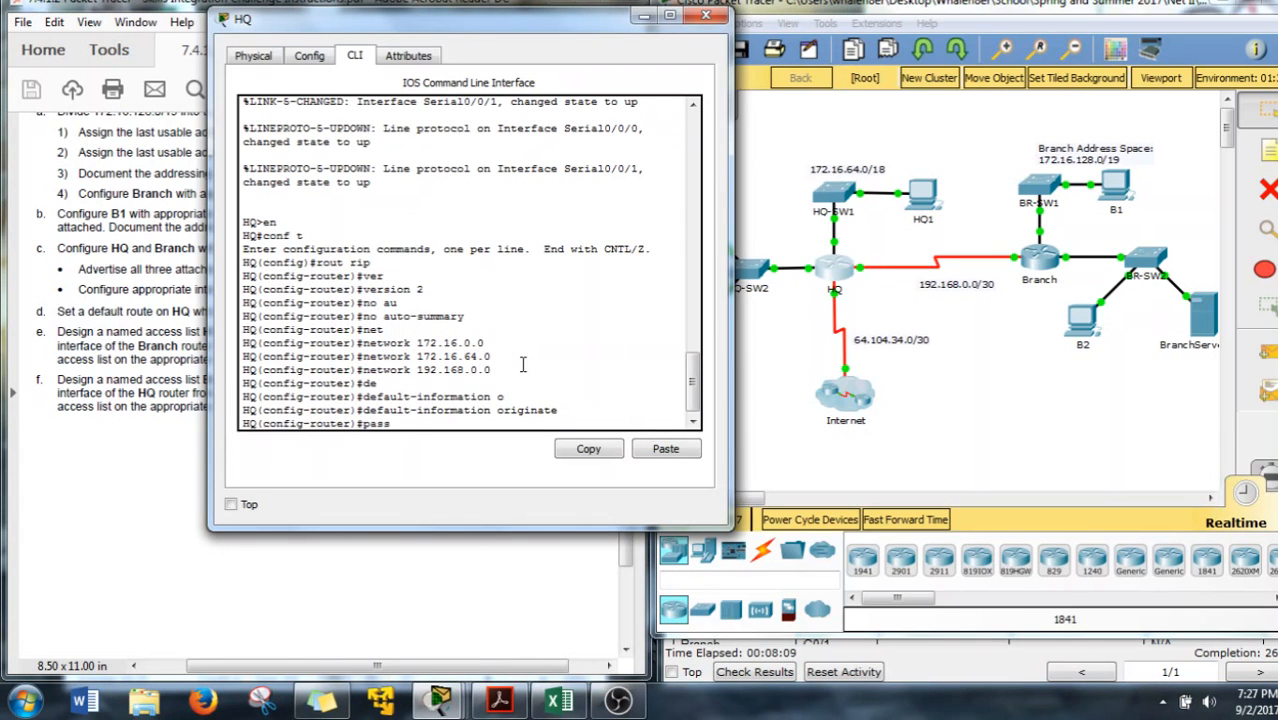
# - Set interfaces g0/0, g0/1 and s0/0/1 as passive in HQ's RIP configuration
pyautogui.write('pass')
pyautogui.press('Tab')
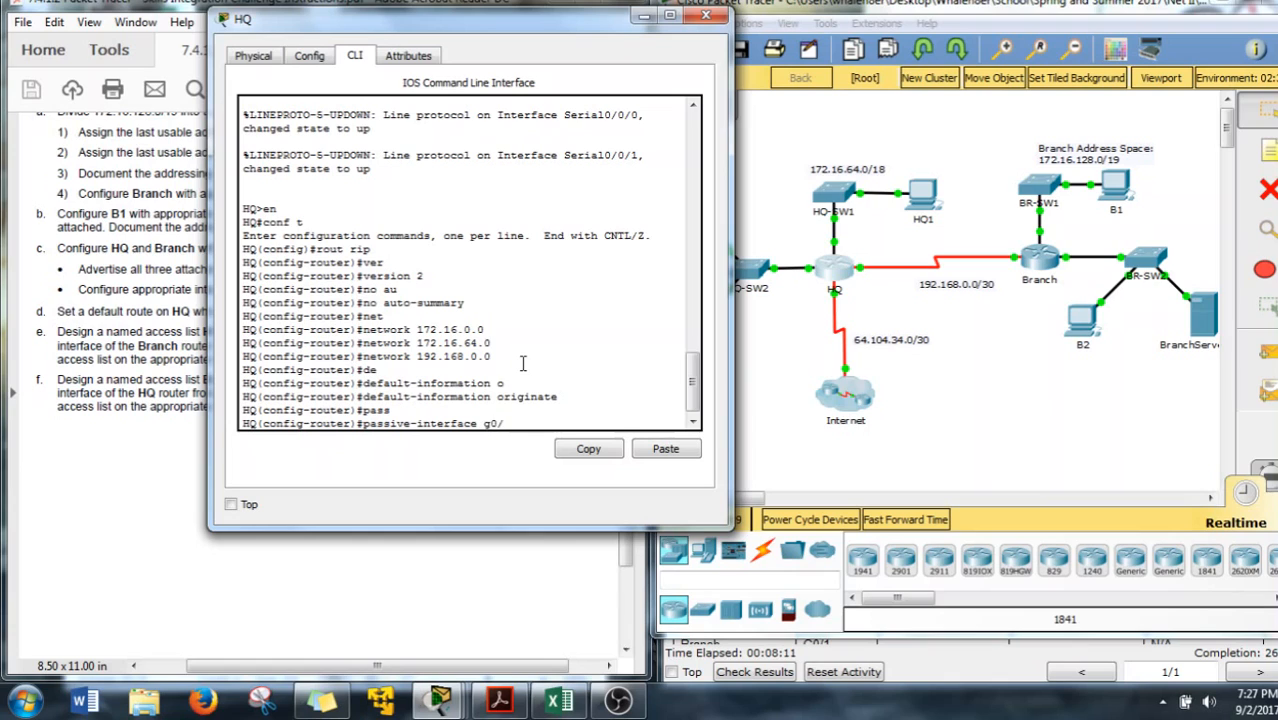
pyautogui.write('g0/0')
pyautogui.press('Return')
pyautogui.press('Up')
pyautogui.press('BackSpace')
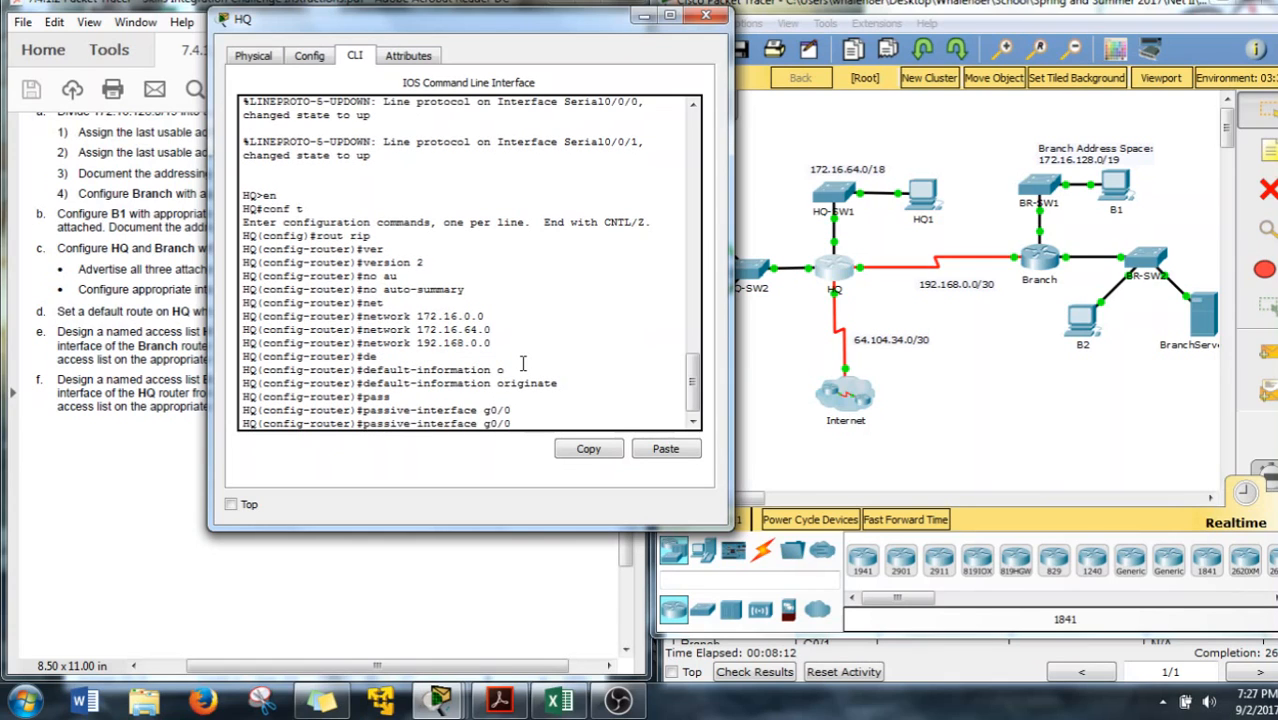
pyautogui.write('1')
pyautogui.press('Return')
pyautogui.press('Up')
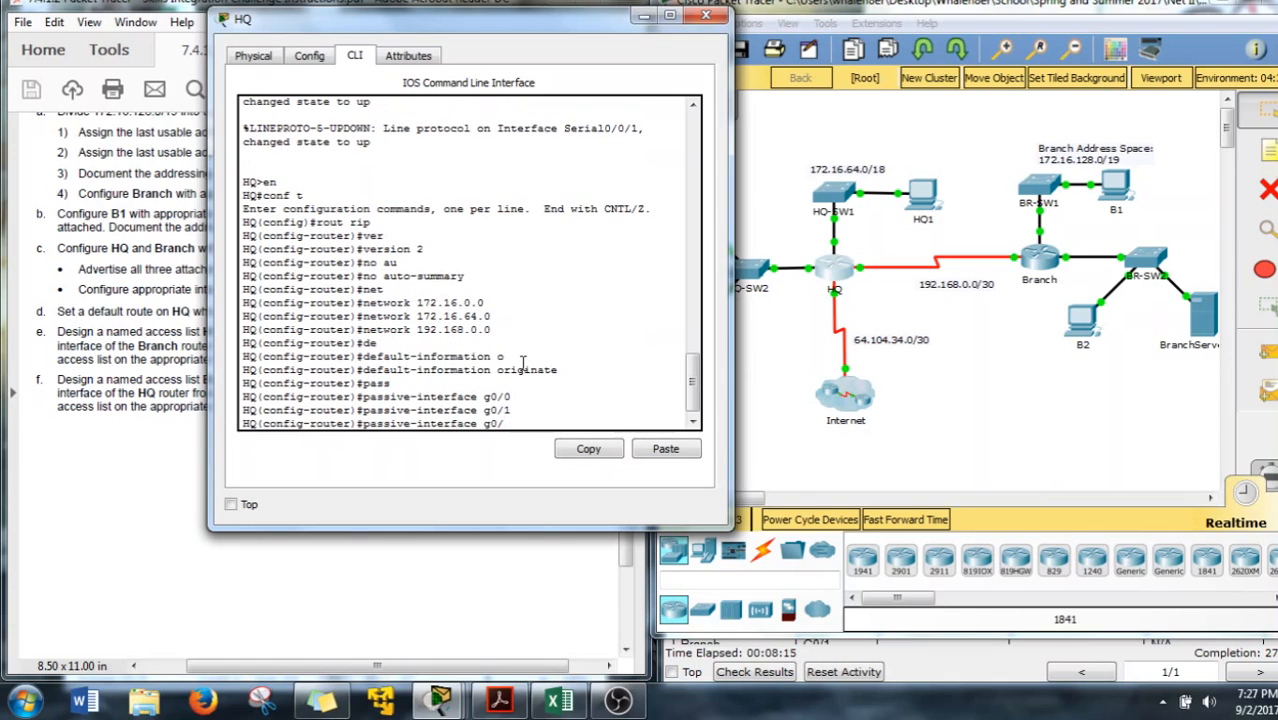
pyautogui.write('s0/0/1')
pyautogui.press('Return')
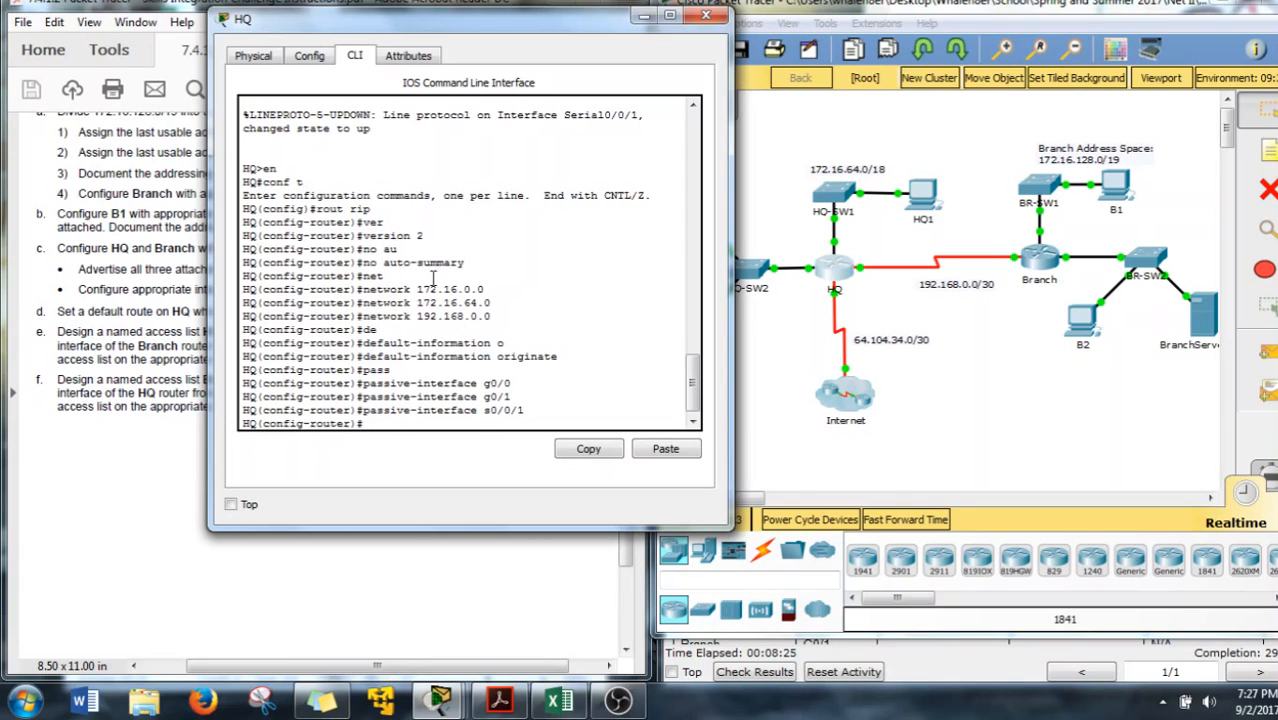
# - Exit HQ's RIP configuration and add a default route 0.0.0.0 0.0.0.0 out of interface s0/0/1
pyautogui.click(382, 423)
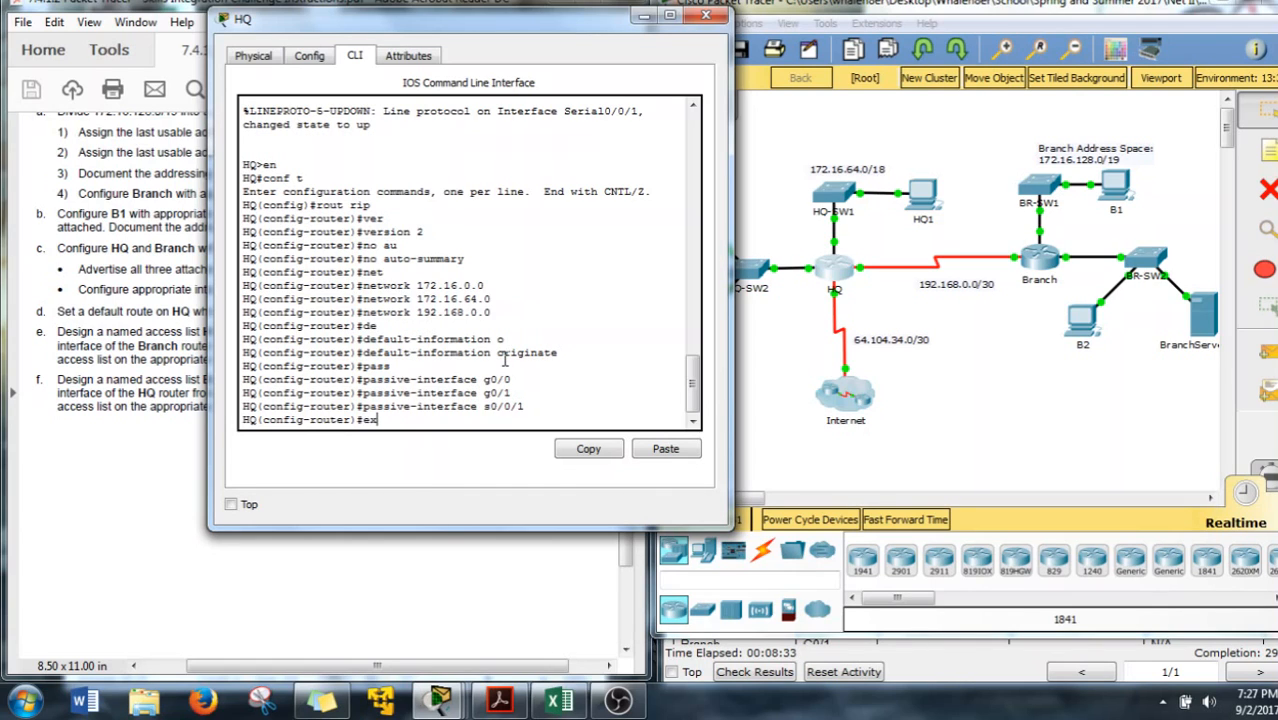
pyautogui.write('9t')
pyautogui.press('Return')
pyautogui.write('exit')
pyautogui.press('Return')
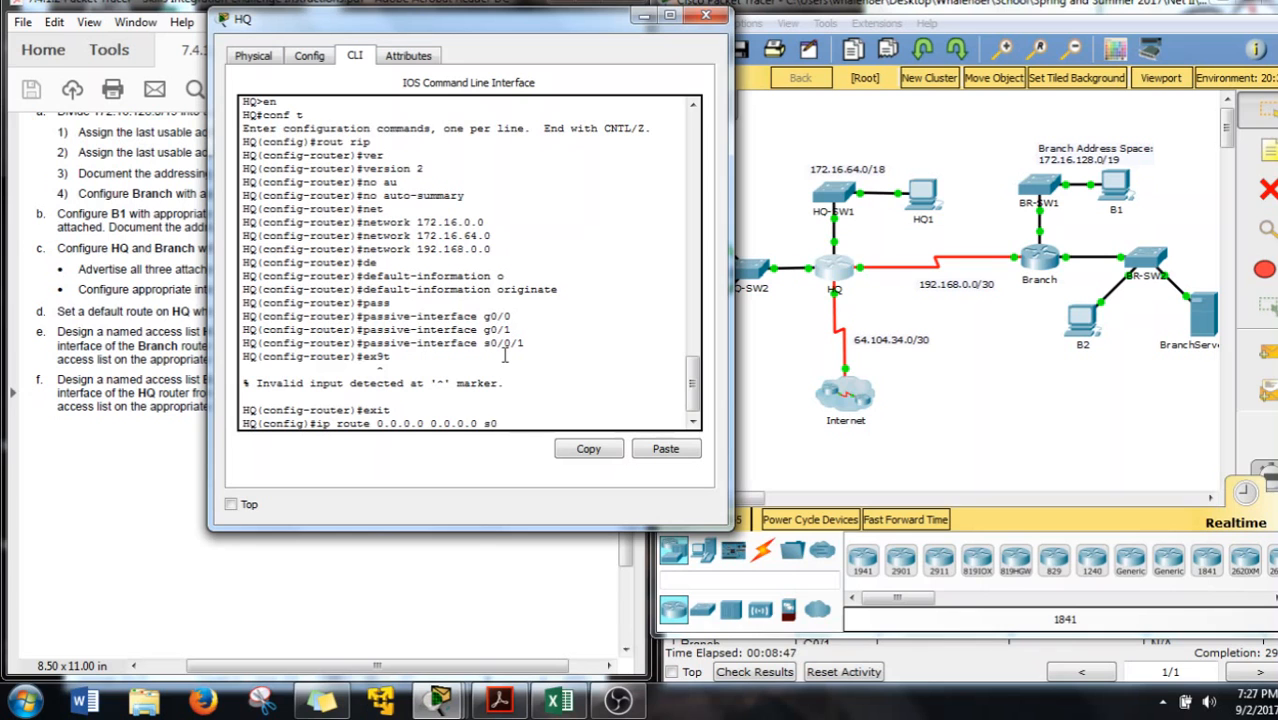
pyautogui.press('Return')
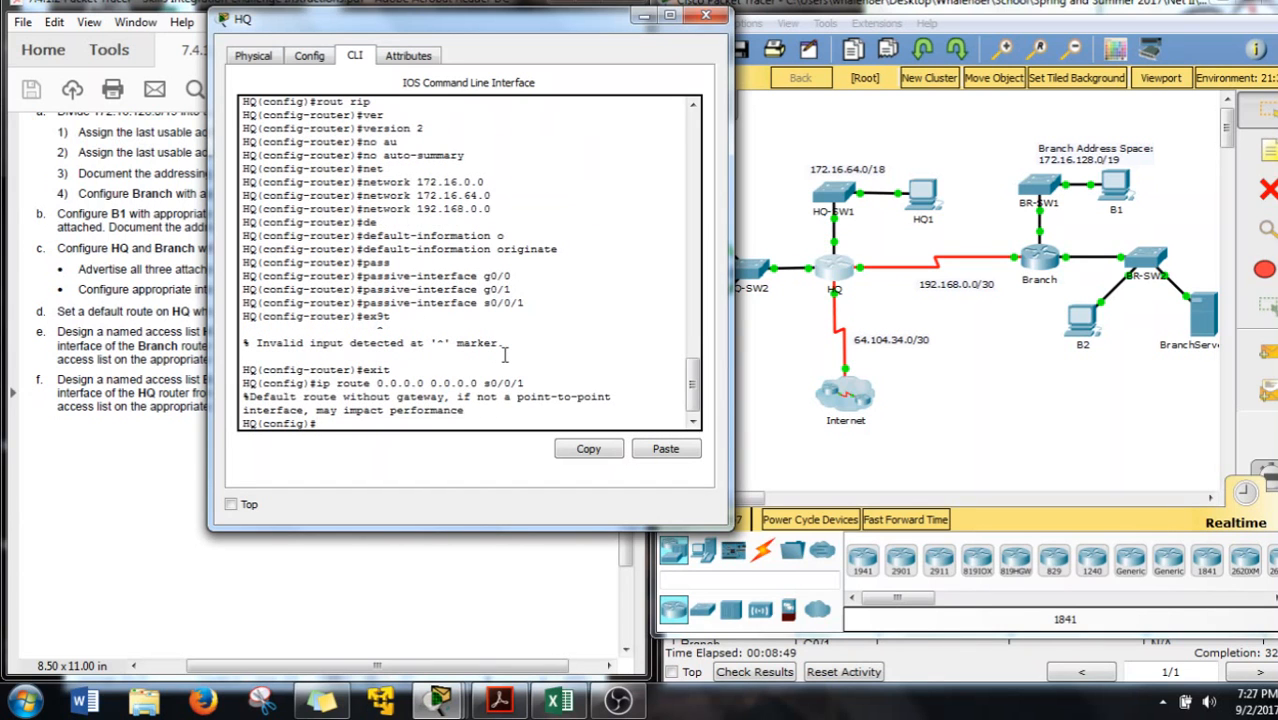
# - Read the HQServer access list requirements in the instructions and compare them with the Branch LAN, HQServer.pka and HQ in the topology
pyautogui.moveTo(460, 28); pyautogui.dragTo(878, 31)
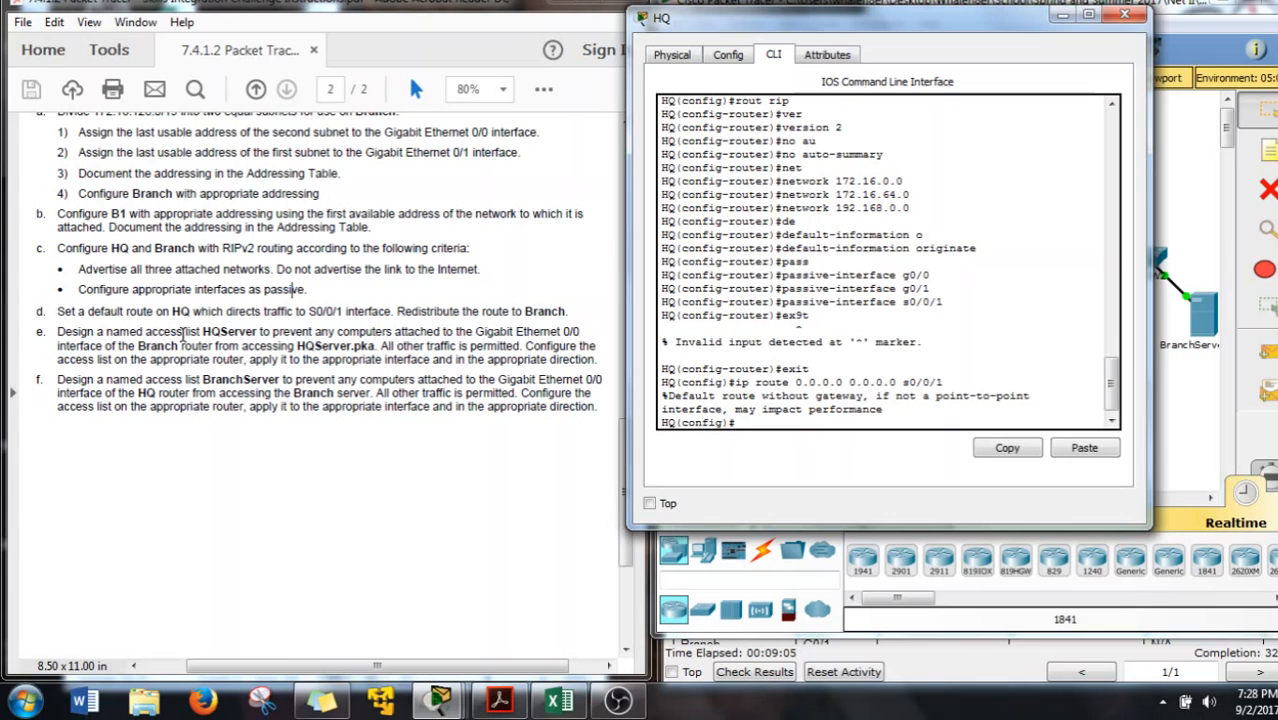
pyautogui.moveTo(945, 30); pyautogui.dragTo(295, 502)
pyautogui.click(699, 392)
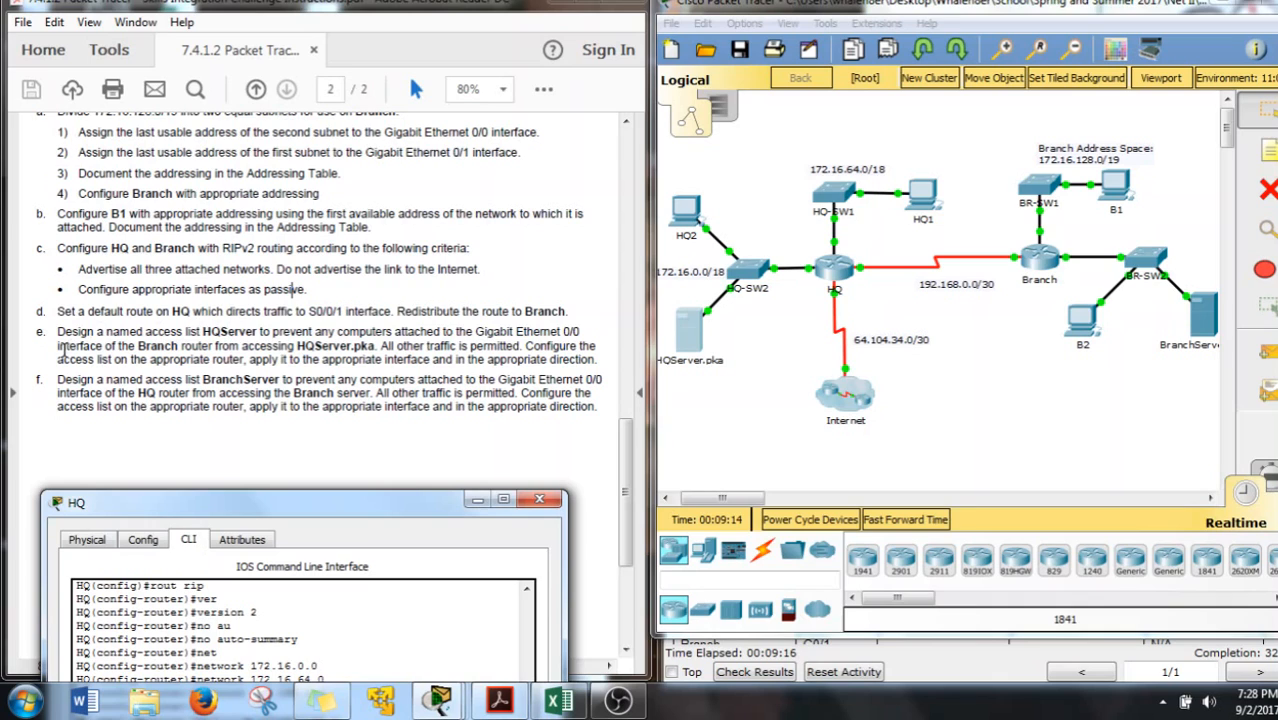
pyautogui.moveTo(1023, 118); pyautogui.dragTo(1180, 242)
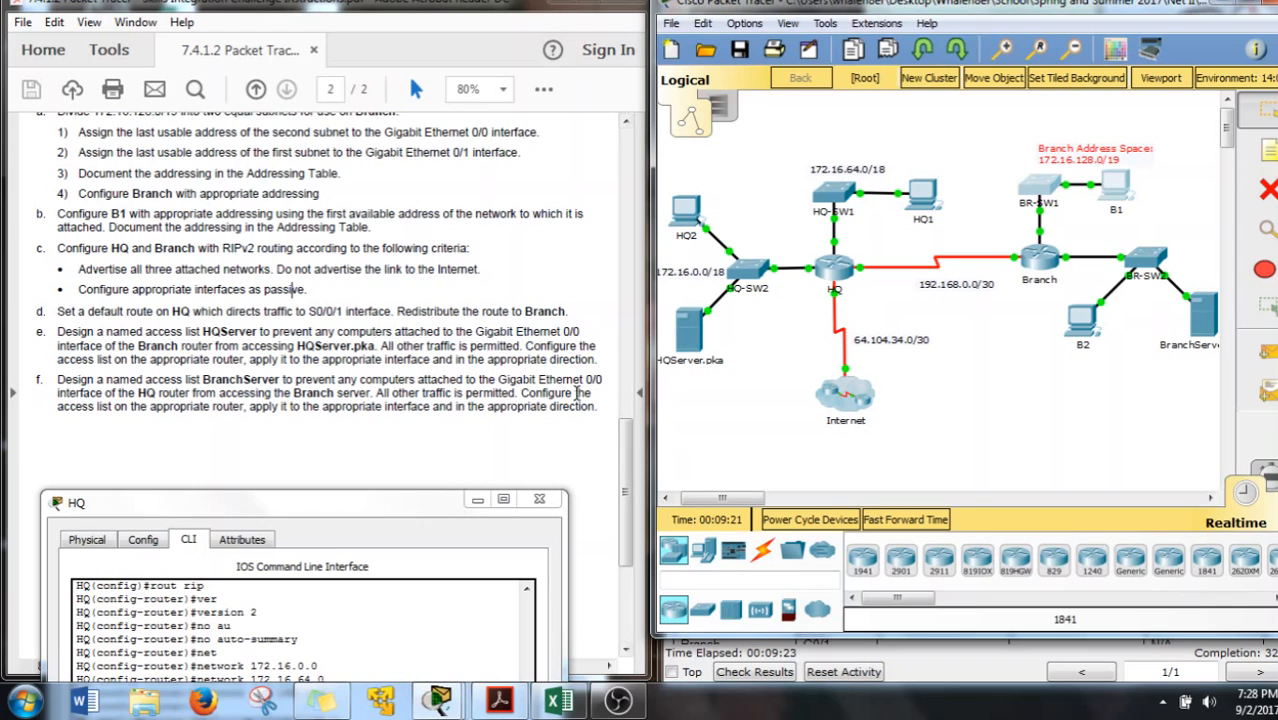
pyautogui.moveTo(743, 391); pyautogui.dragTo(670, 326)
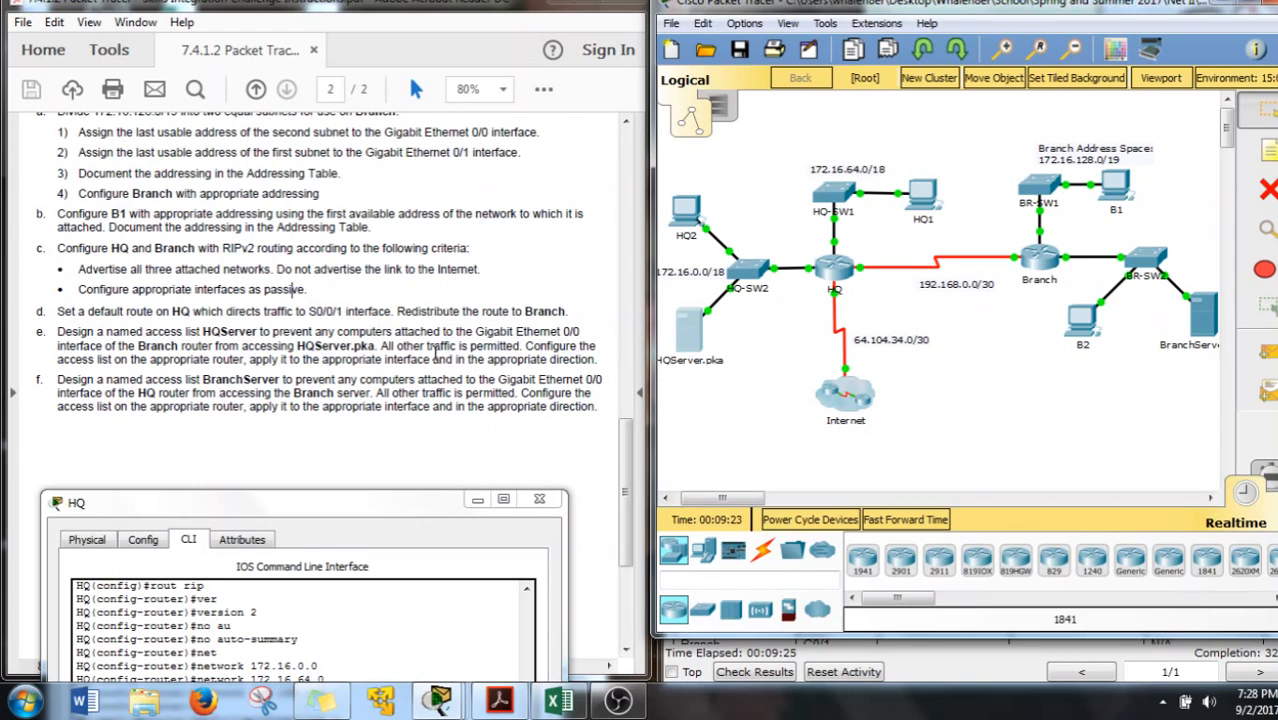
pyautogui.moveTo(381, 346); pyautogui.dragTo(520, 347)
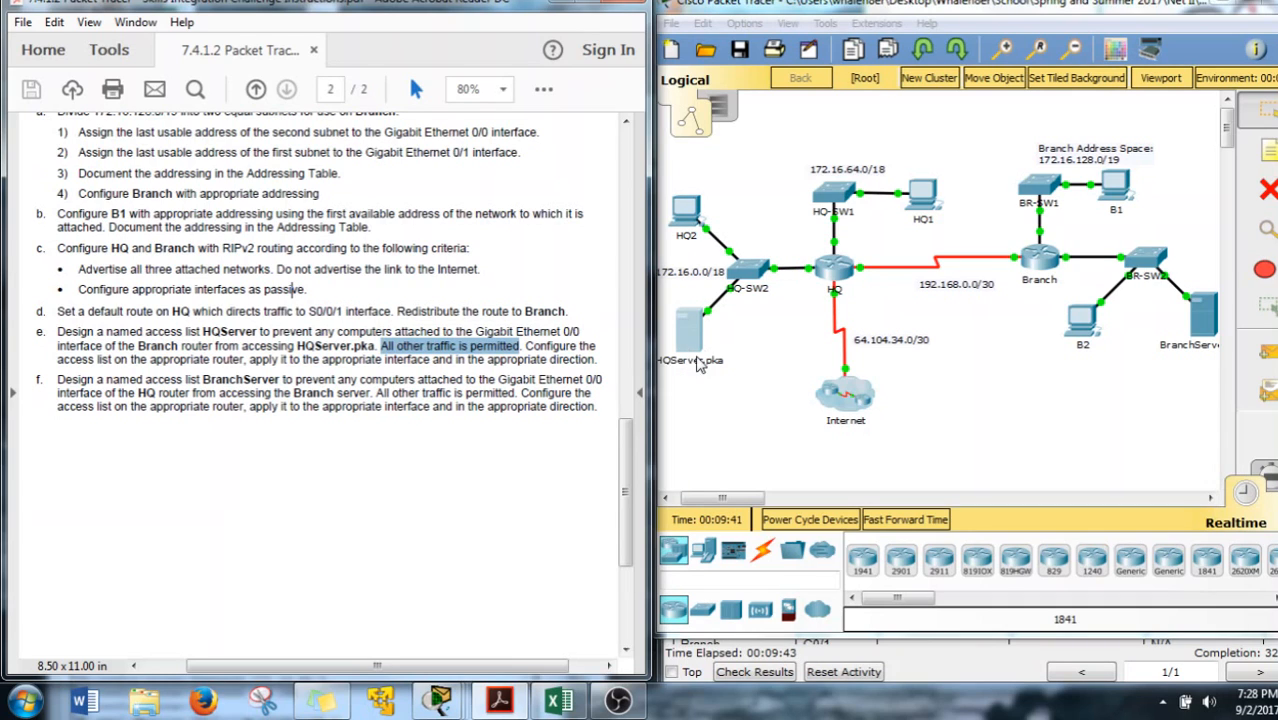
pyautogui.moveTo(736, 417); pyautogui.dragTo(666, 312)
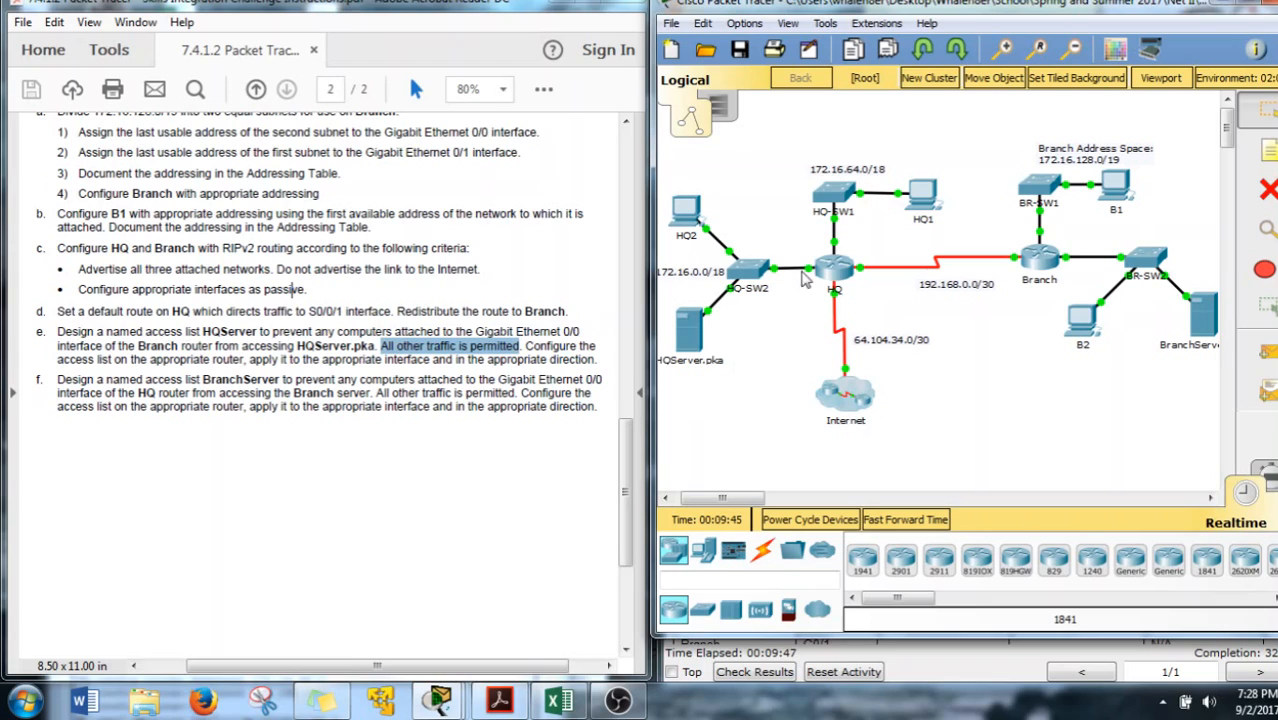
pyautogui.moveTo(797, 243); pyautogui.dragTo(830, 292)
# - Bring HQ's command line back beside the instructions and create a standard named access list called HQServer
pyautogui.click(845, 280)
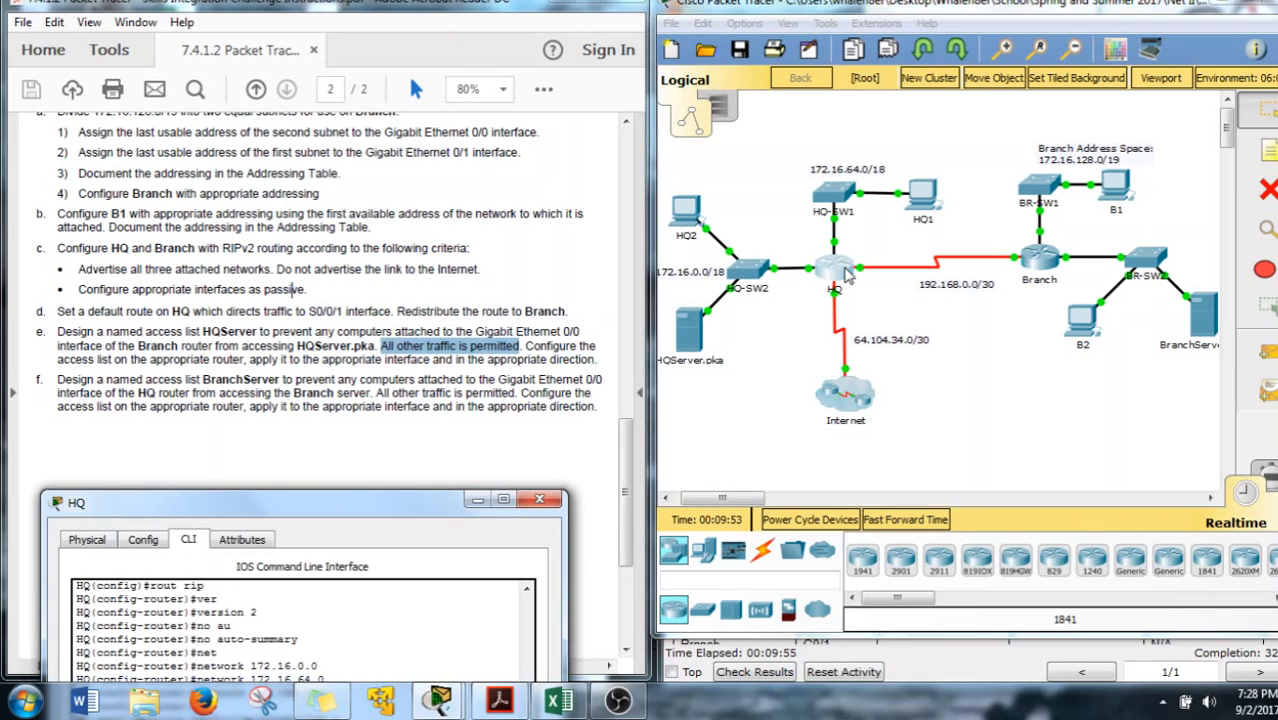
pyautogui.moveTo(422, 500); pyautogui.dragTo(967, 104)
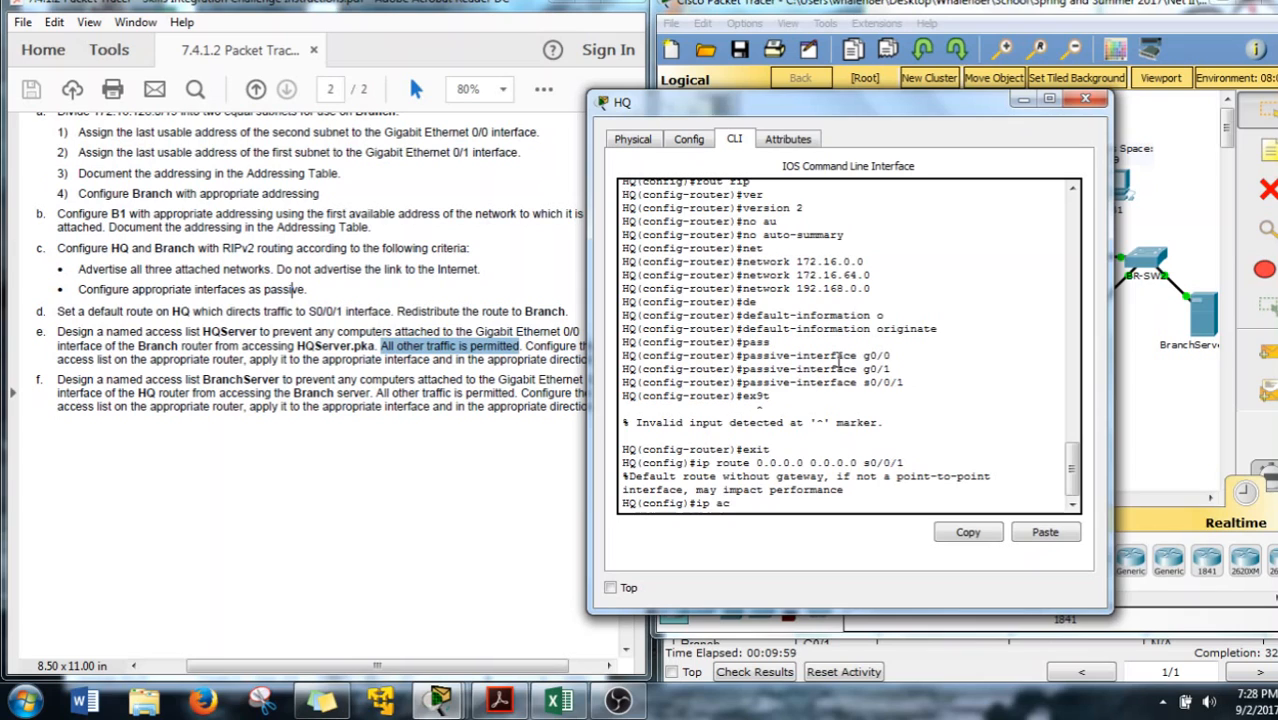
pyautogui.write('c')
pyautogui.press('Tab')
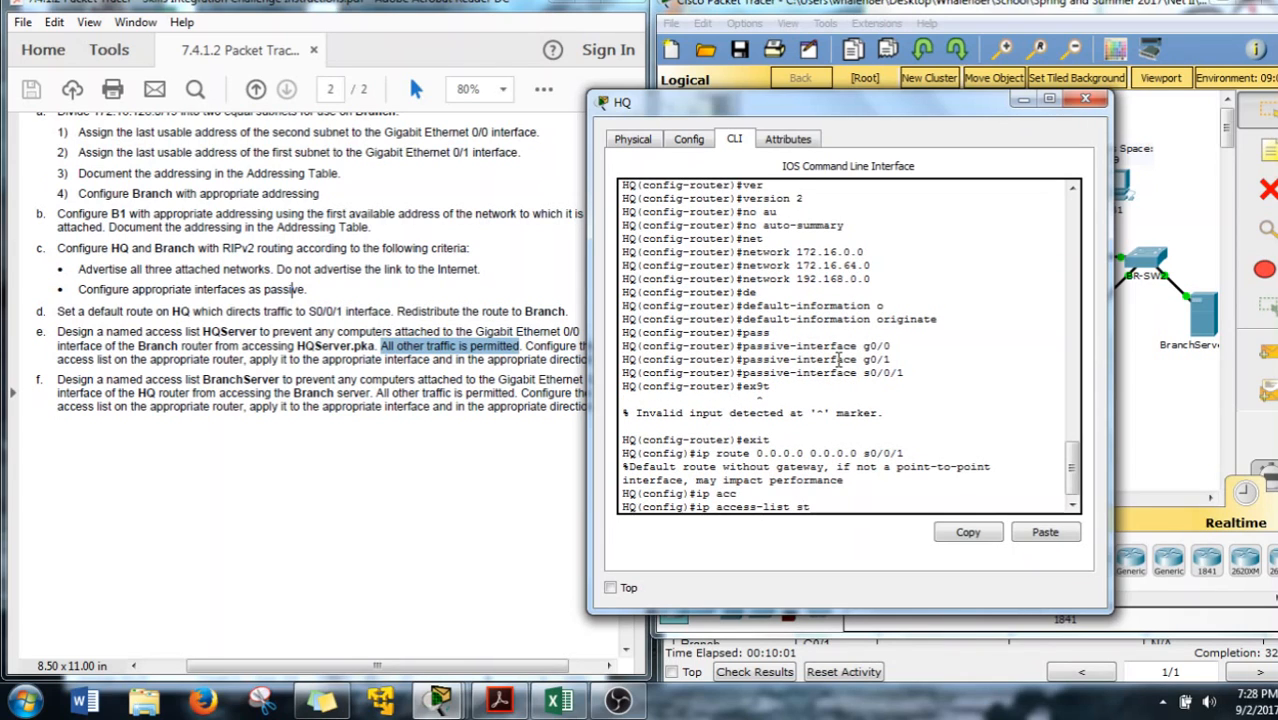
pyautogui.write('st')
pyautogui.press('Tab')
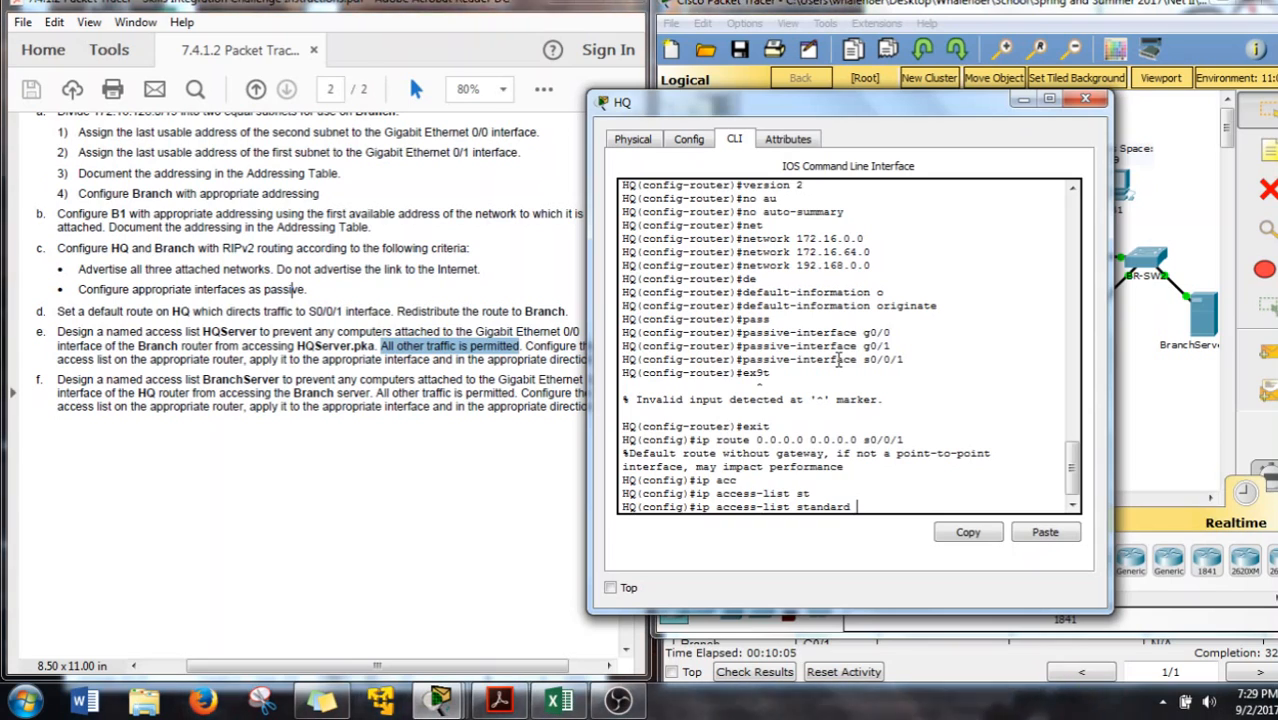
pyautogui.write('HW')
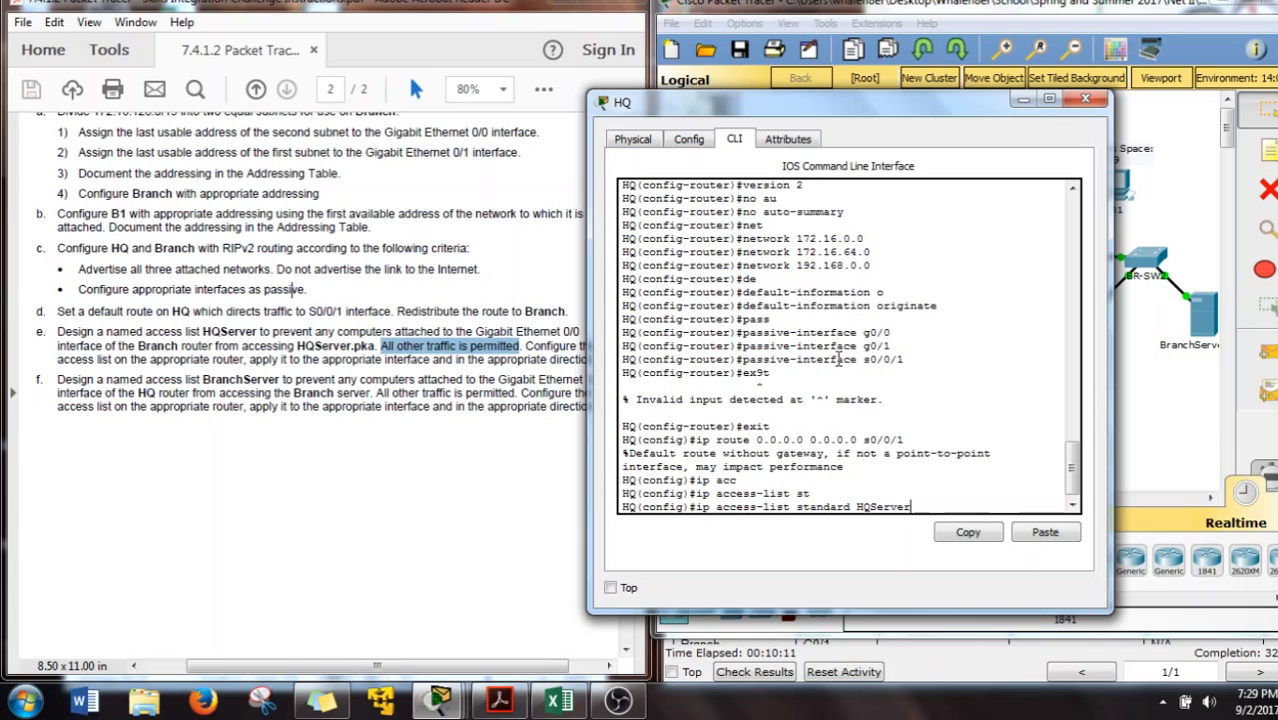
pyautogui.press('Return')
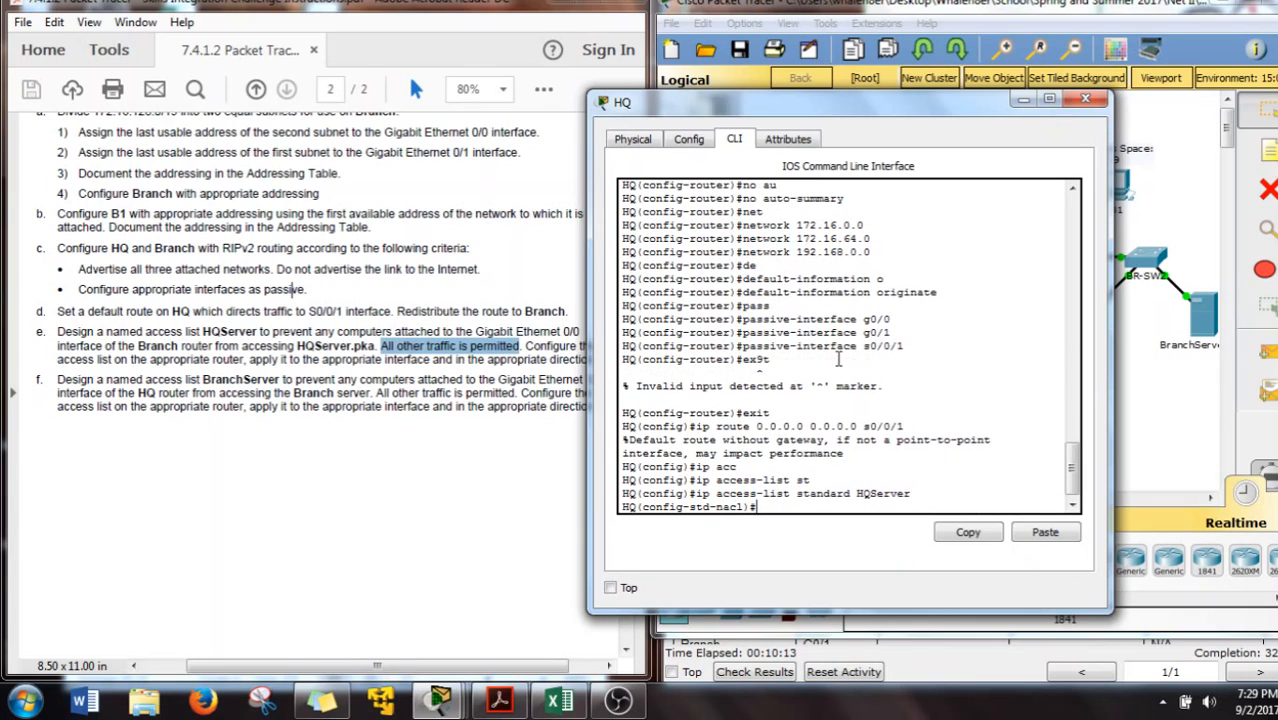
# - Begin a deny entry in the HQServer access list
pyautogui.write('de')
pyautogui.press('Tab')
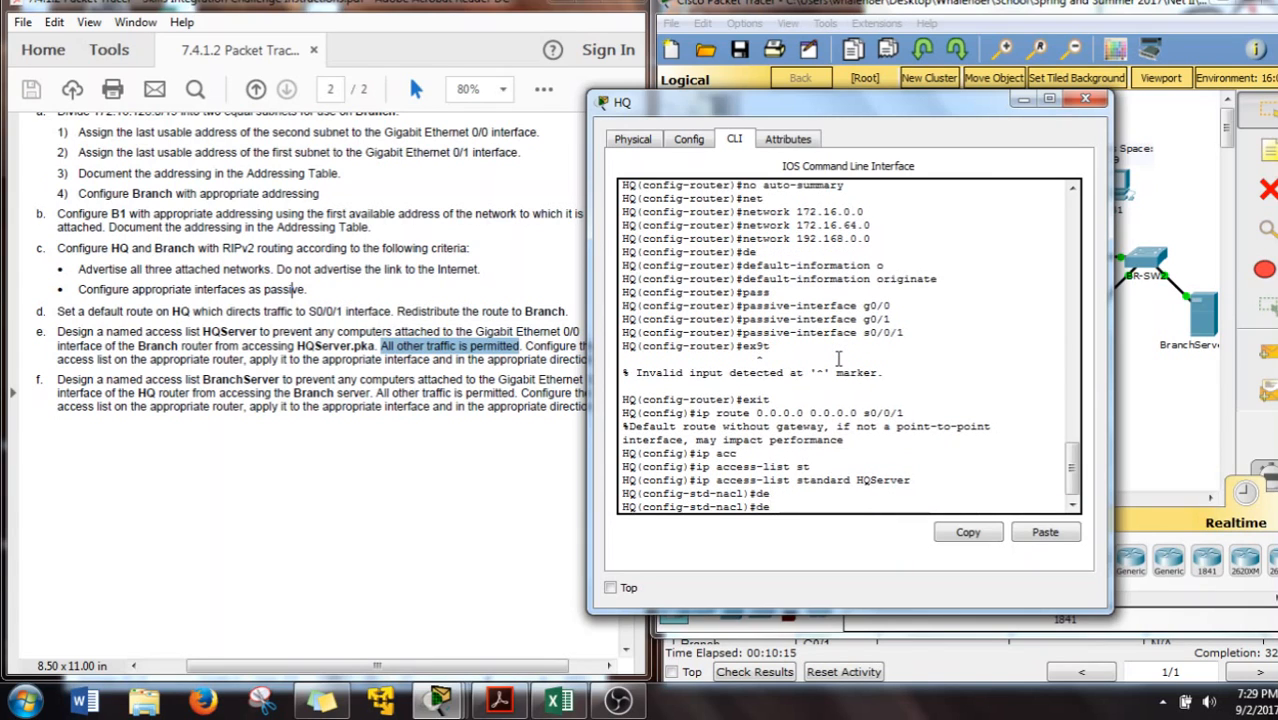
pyautogui.write('n')
pyautogui.press('Tab')
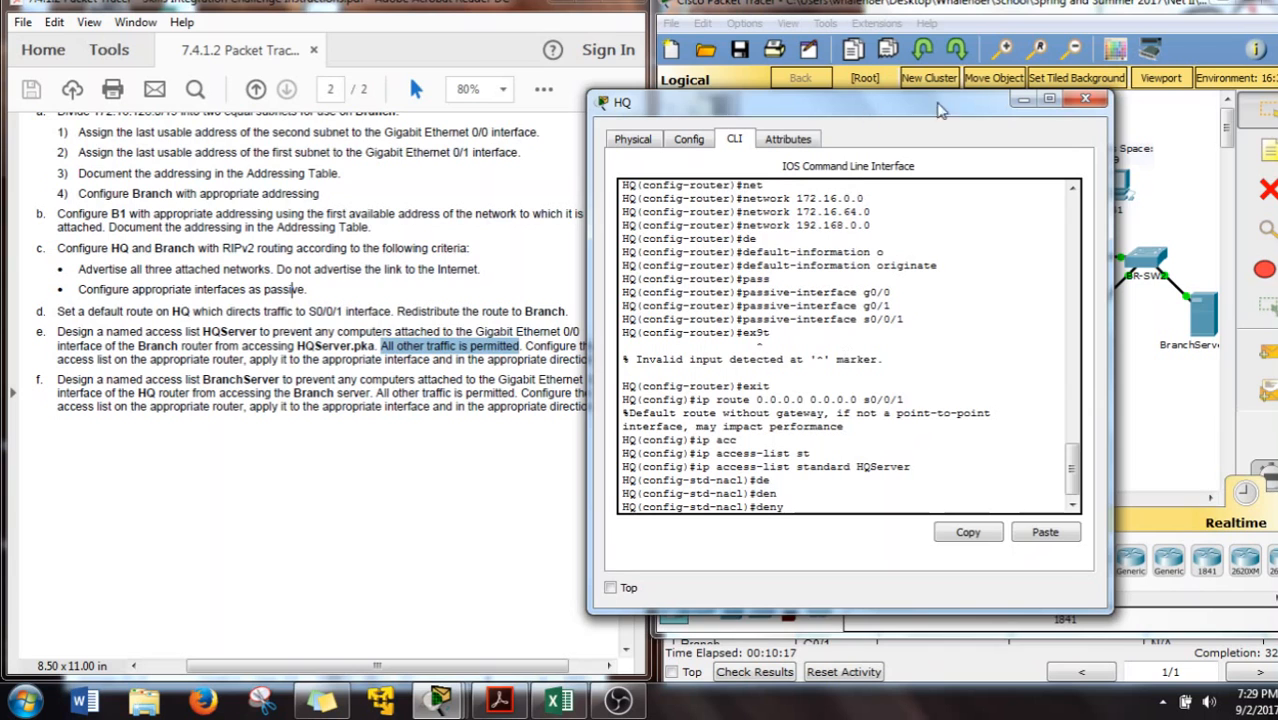
# - Move the HQ window aside, examine B1's IP configuration, and close the B1 window
pyautogui.moveTo(945, 106); pyautogui.dragTo(535, 105)
pyautogui.click(1116, 192)
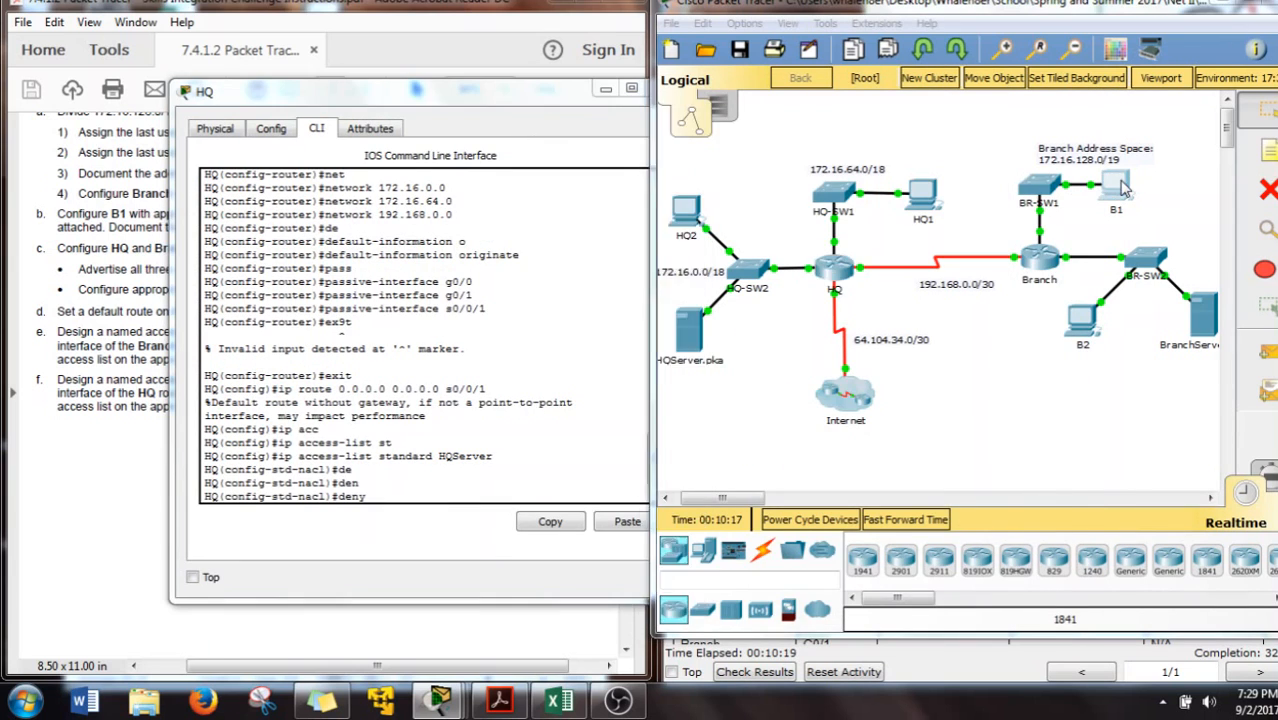
pyautogui.click(351, 230)
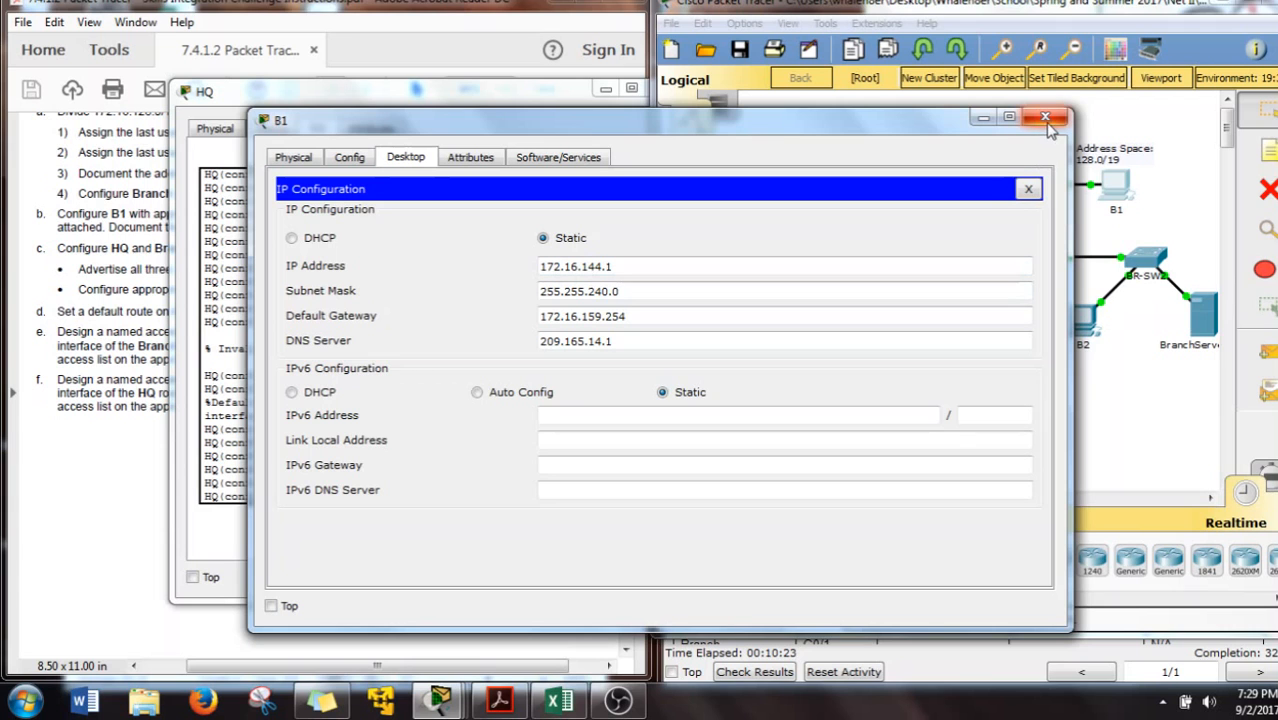
pyautogui.moveTo(437, 129); pyautogui.dragTo(845, 57)
pyautogui.moveTo(1240, 54); pyautogui.dragTo(966, 48)
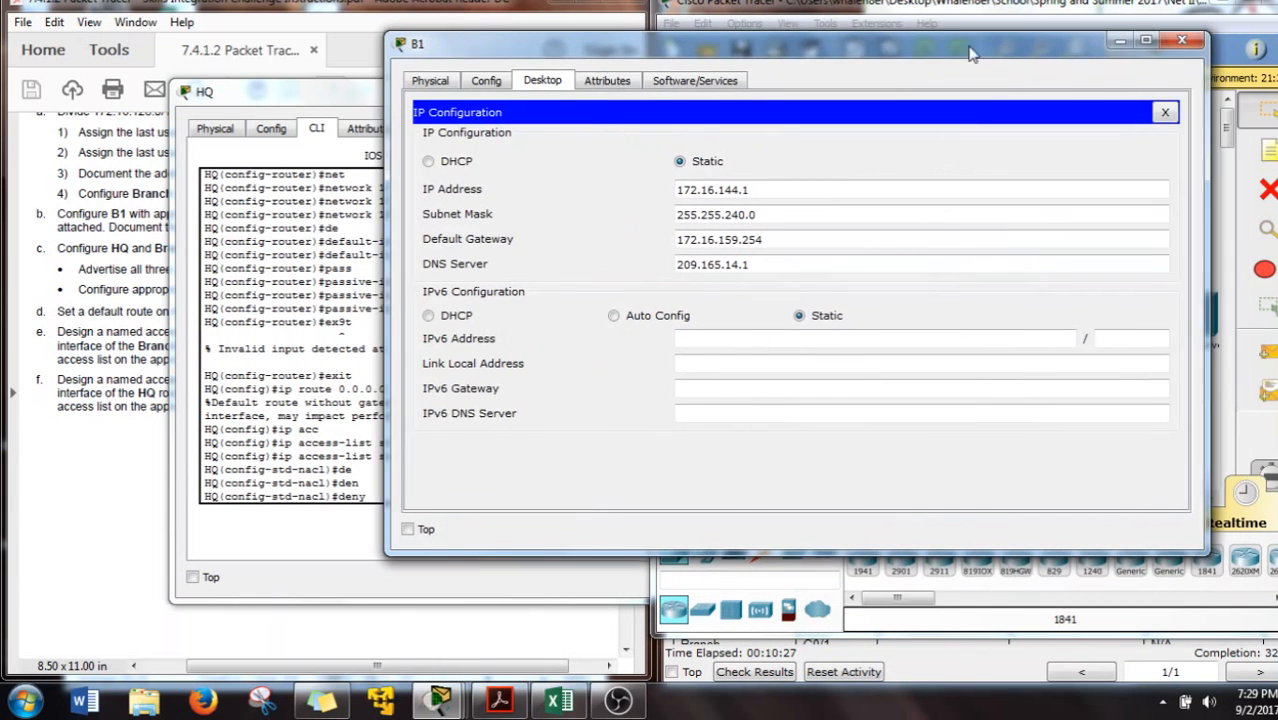
pyautogui.click(1181, 41)
# - Switch to the Excel IP addressing table, place it beside the HQ window for reference, and return to HQ's command line
pyautogui.click(557, 700)
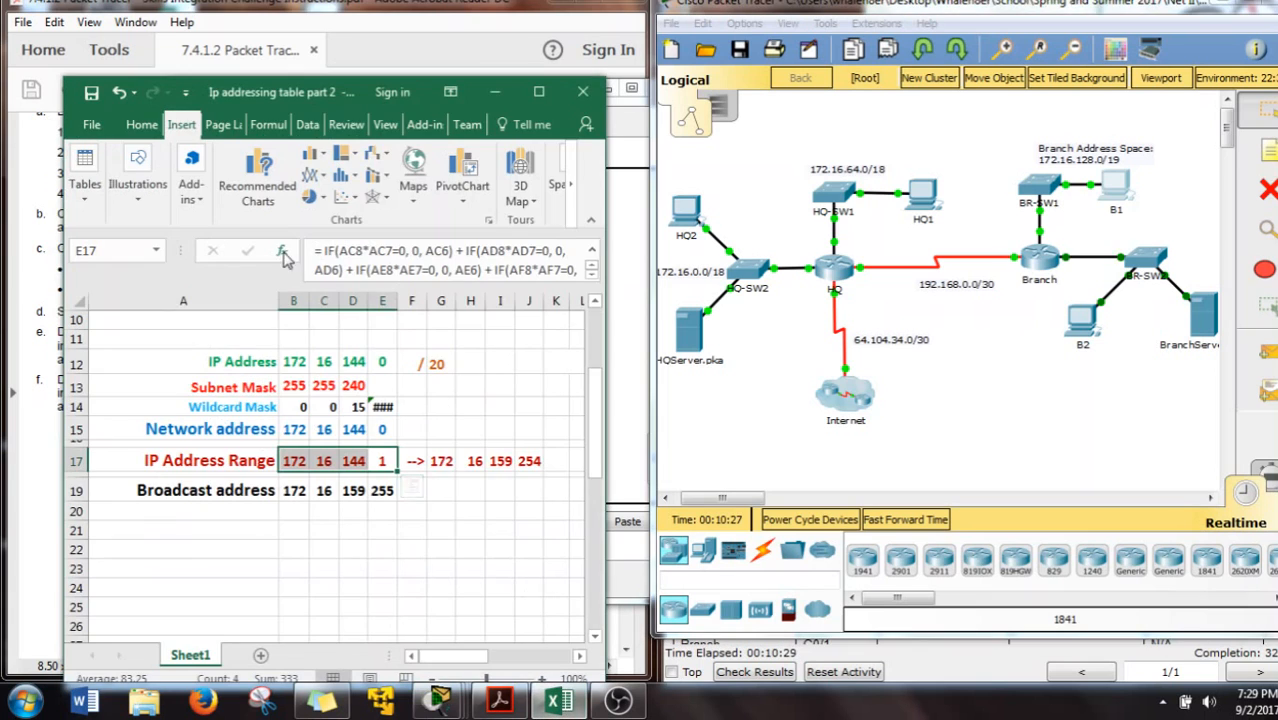
pyautogui.moveTo(300, 92); pyautogui.dragTo(895, 24)
pyautogui.click(437, 703)
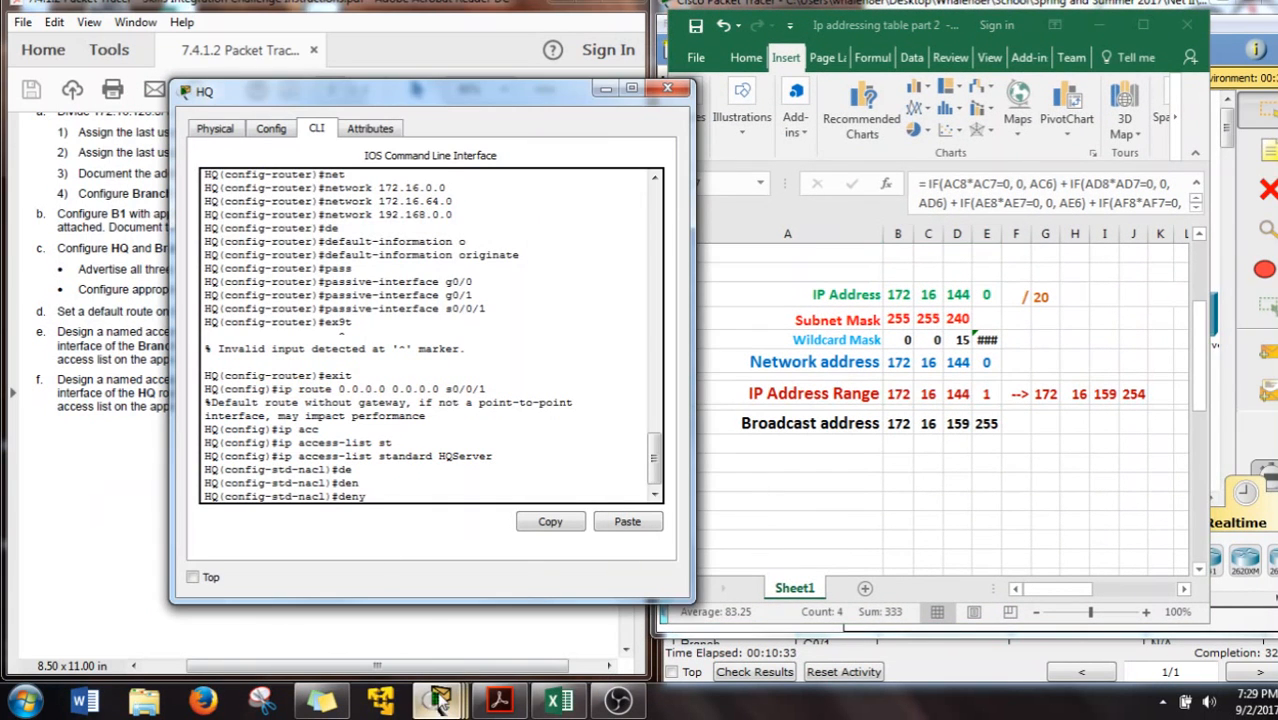
# - Complete the HQServer access list with a deny for 172.16.144.0 0.0.15.255 followed by a permit any entry
pyautogui.write('172.16.144.0 0.0.15.255')
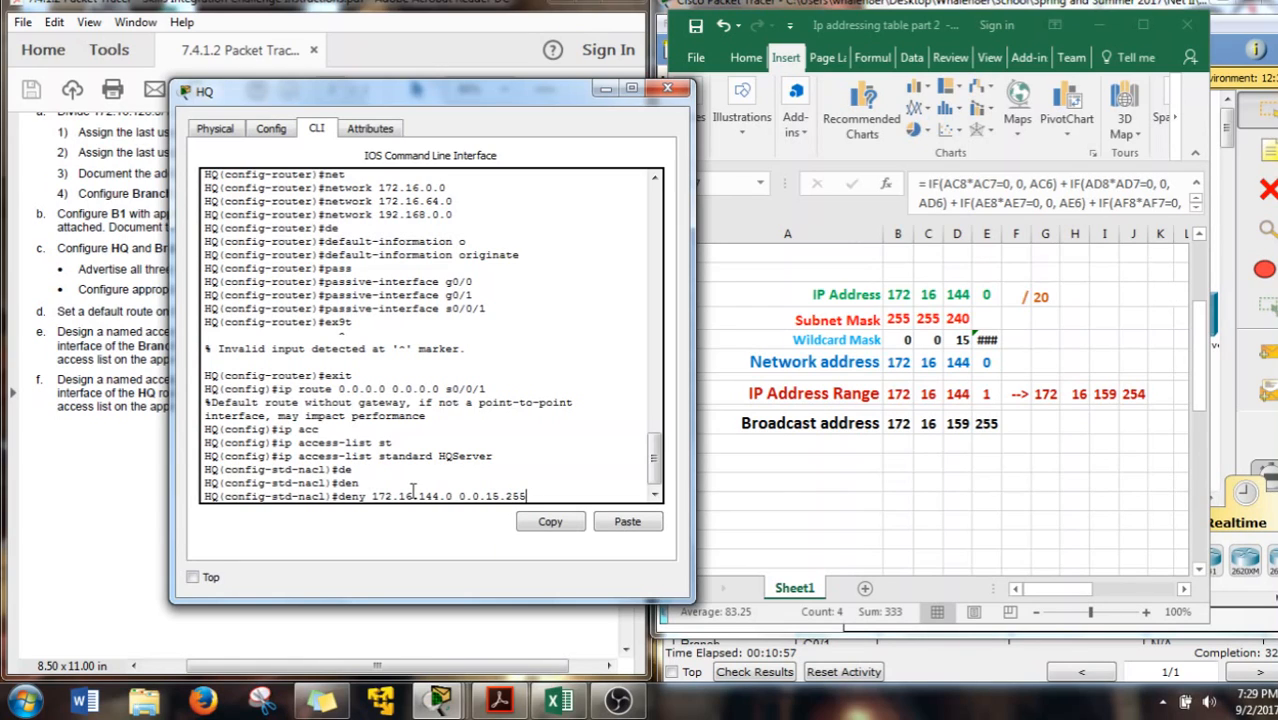
pyautogui.press('Return')
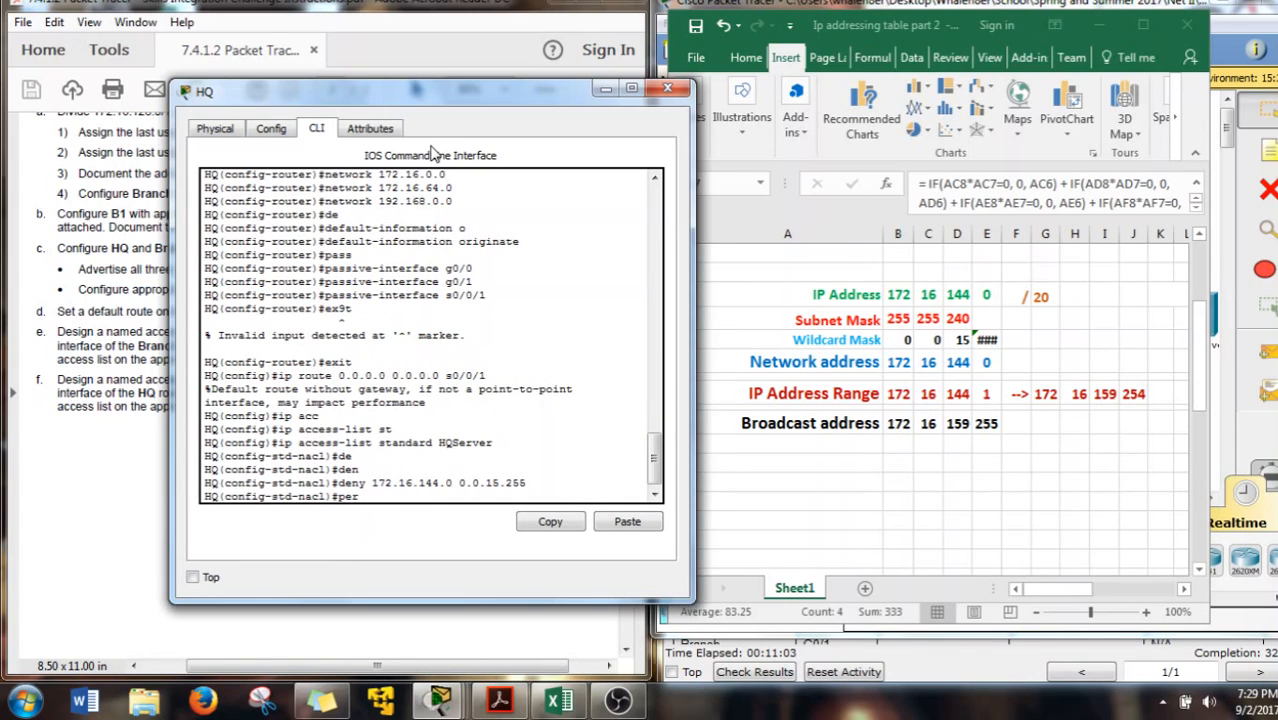
pyautogui.write('per')
pyautogui.press('Tab')
pyautogui.write('any')
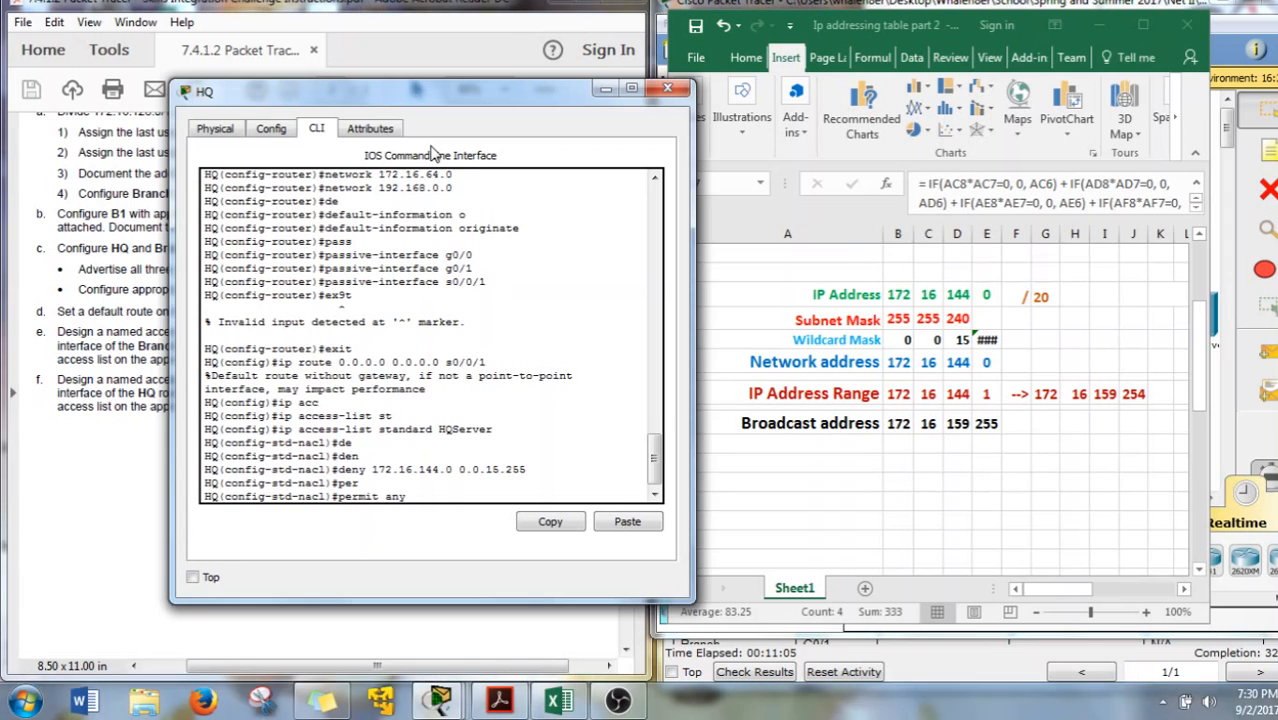
pyautogui.press('Return')
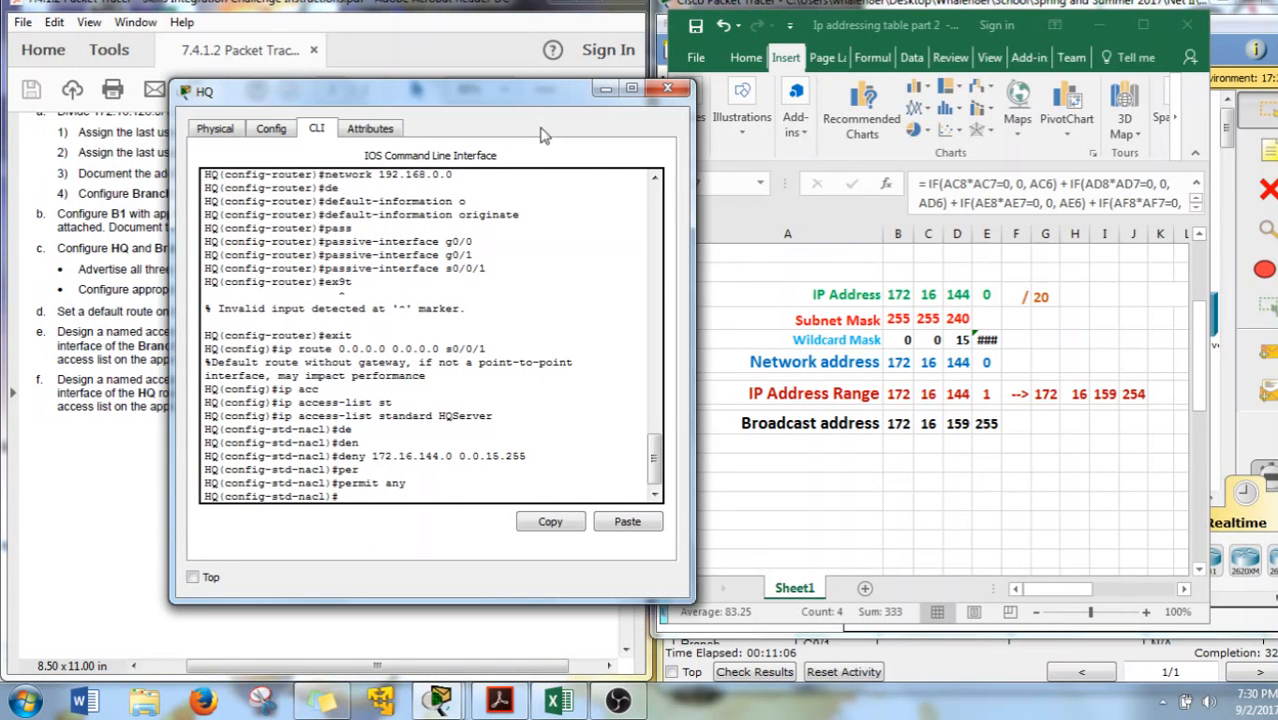
# - Leave HQ's access list configuration and enter configuration of interface g0/1, shifting the HQ window to consult the instructions and topology
pyautogui.moveTo(557, 99); pyautogui.dragTo(741, 71)
pyautogui.write('exit')
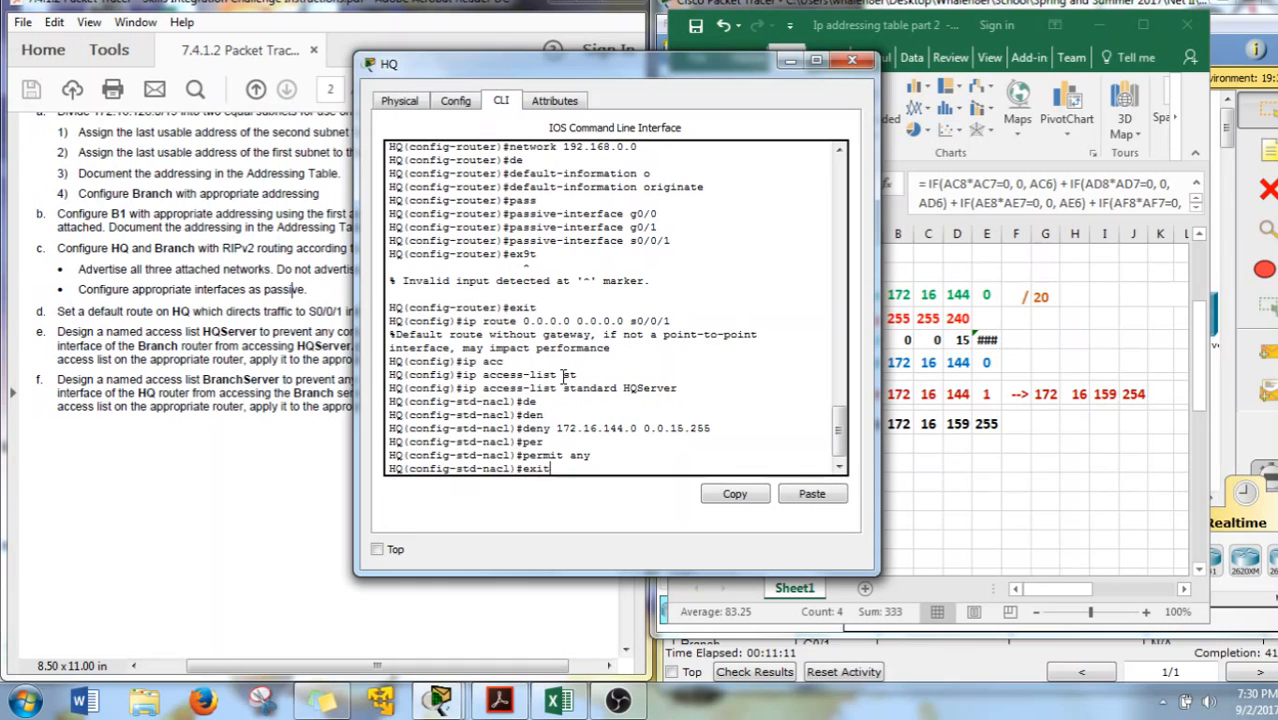
pyautogui.press('Return')
pyautogui.write('int')
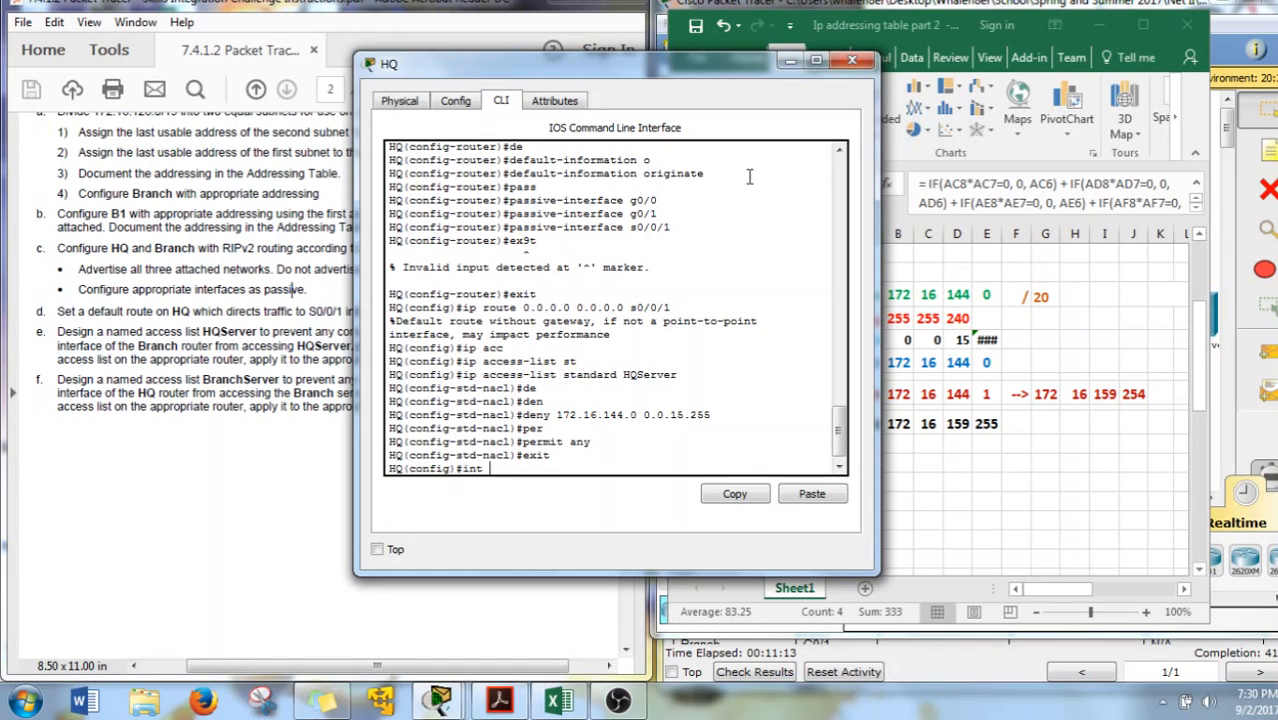
pyautogui.moveTo(671, 76); pyautogui.dragTo(452, 55)
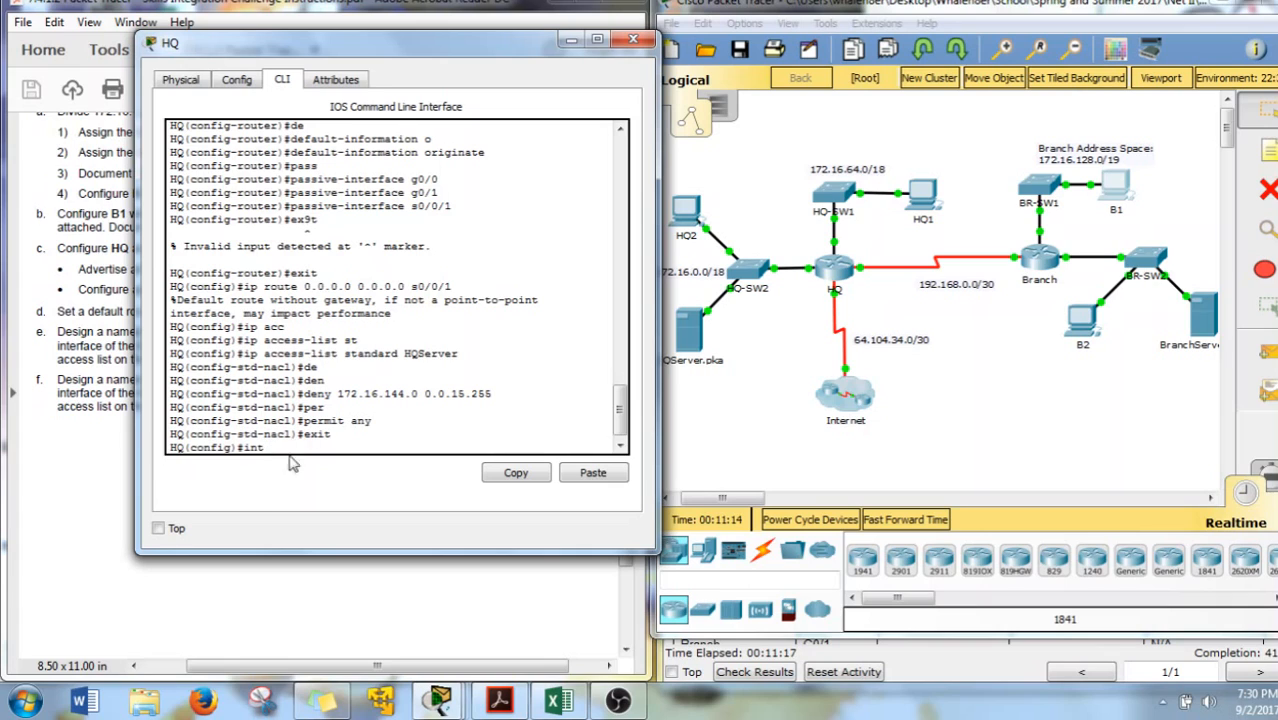
pyautogui.write('g0/1')
pyautogui.press('Return')
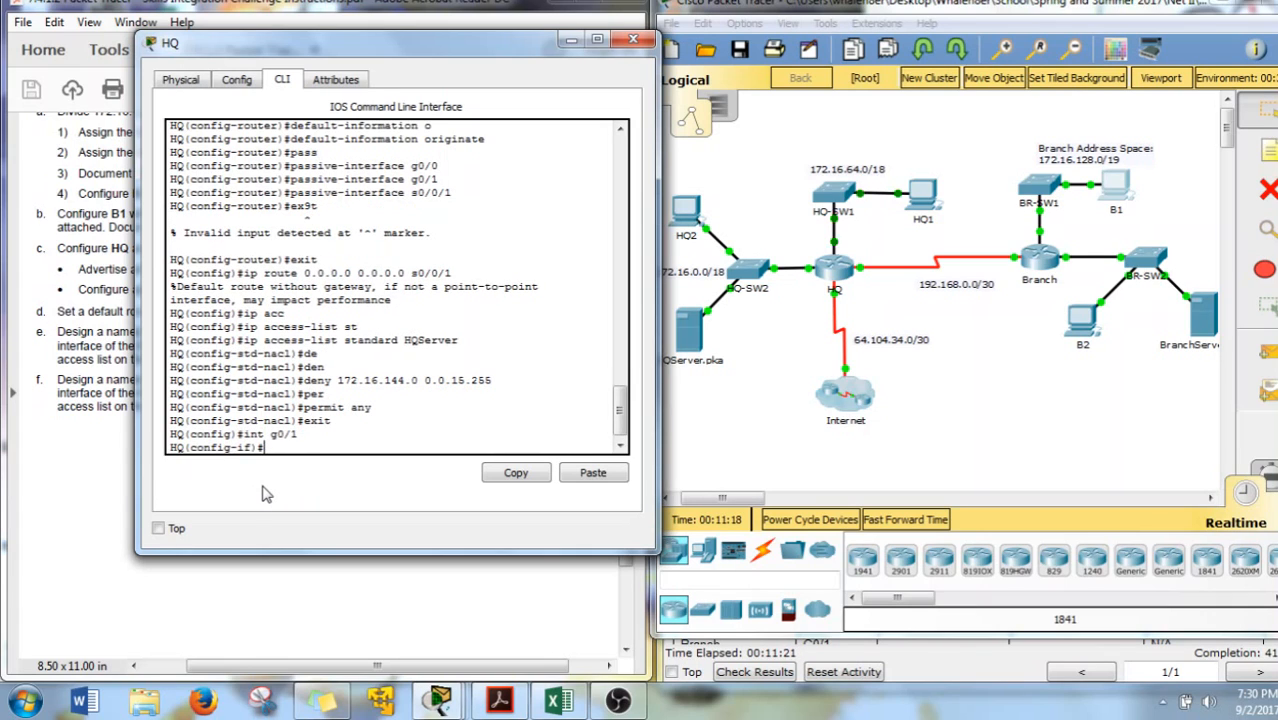
# - Apply the HQServer access list outbound on HQ's g0/1 with ip access-group and exit interface configuration
pyautogui.write('ip accc')
pyautogui.press('Tab')
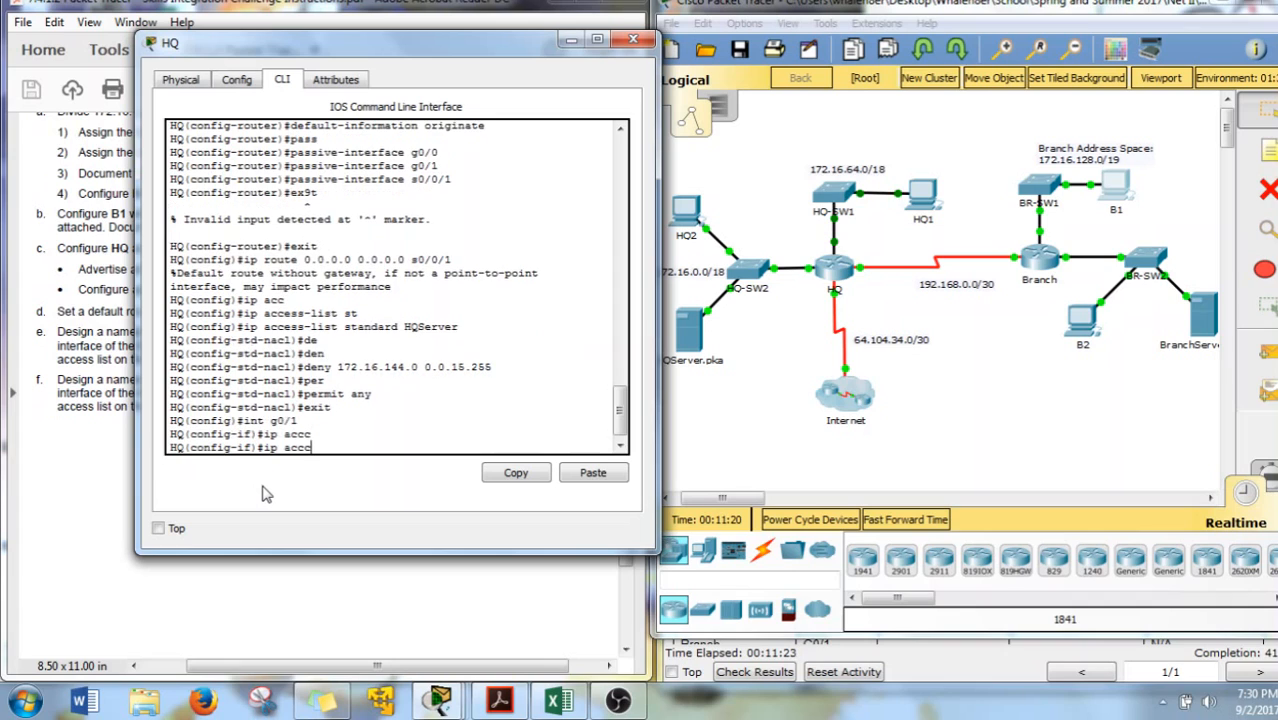
pyautogui.press('BackSpace')
pyautogui.press('Tab')
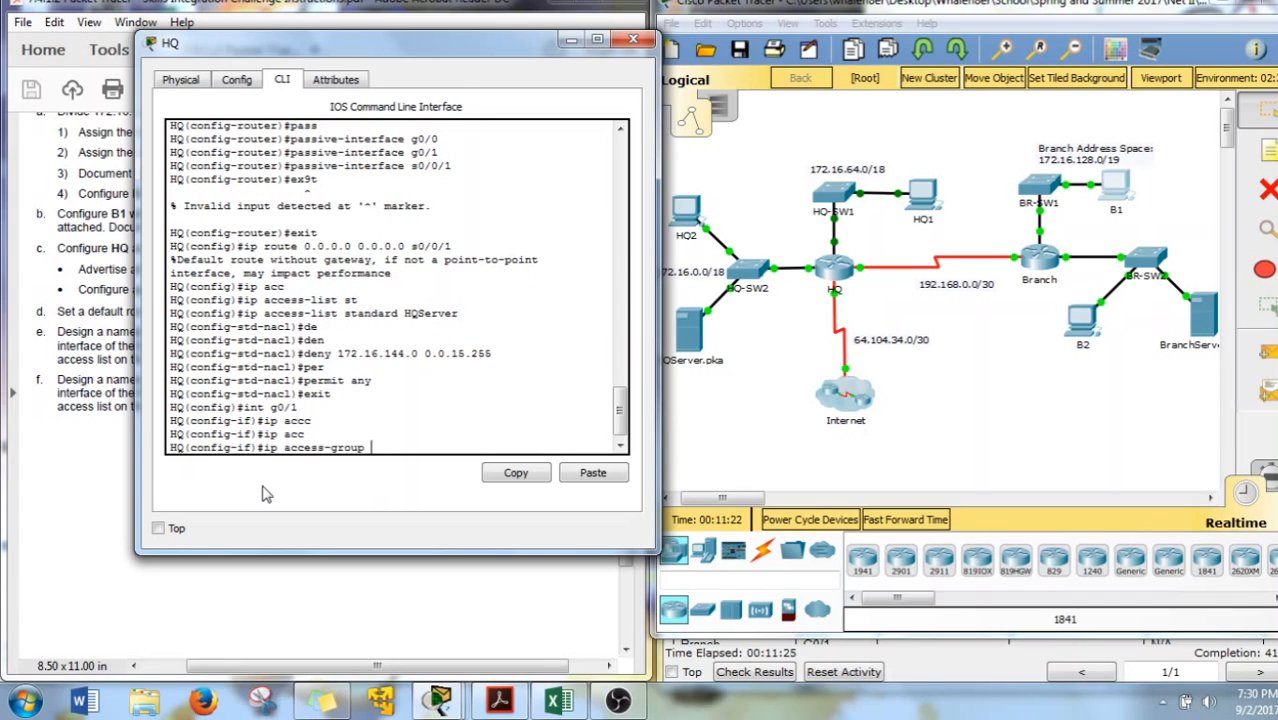
pyautogui.write('?')
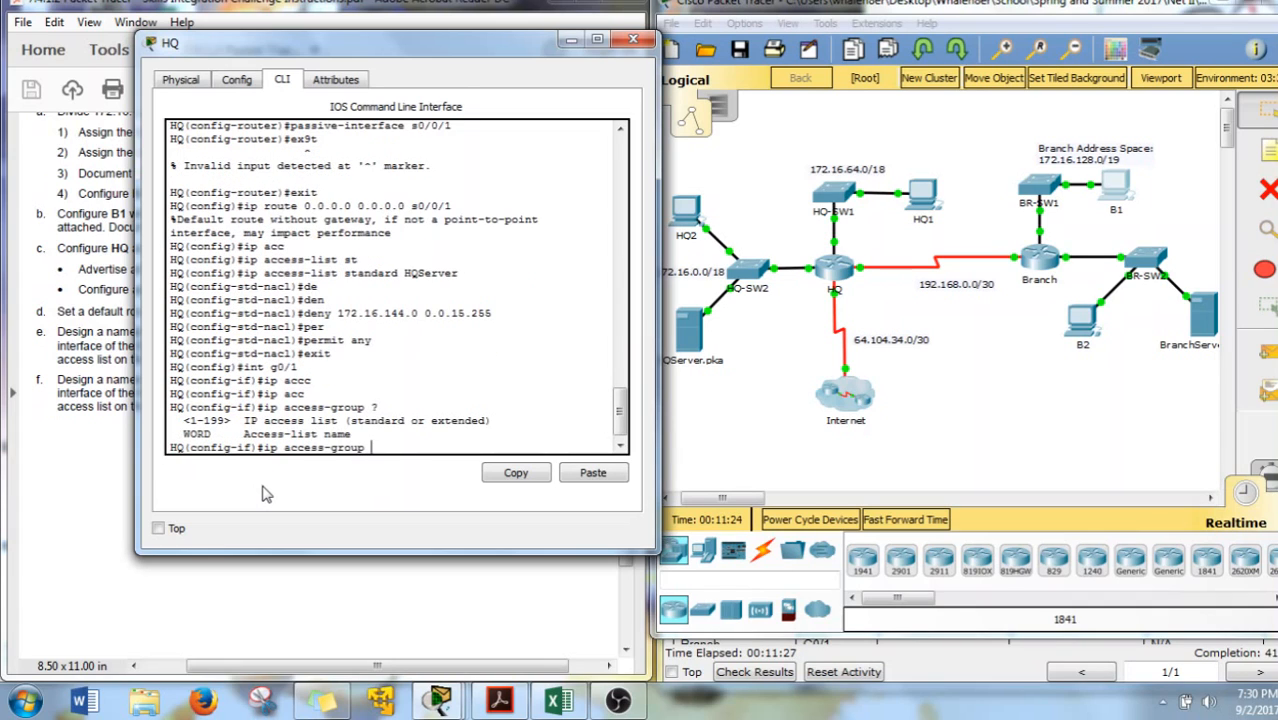
pyautogui.write('HQServer out')
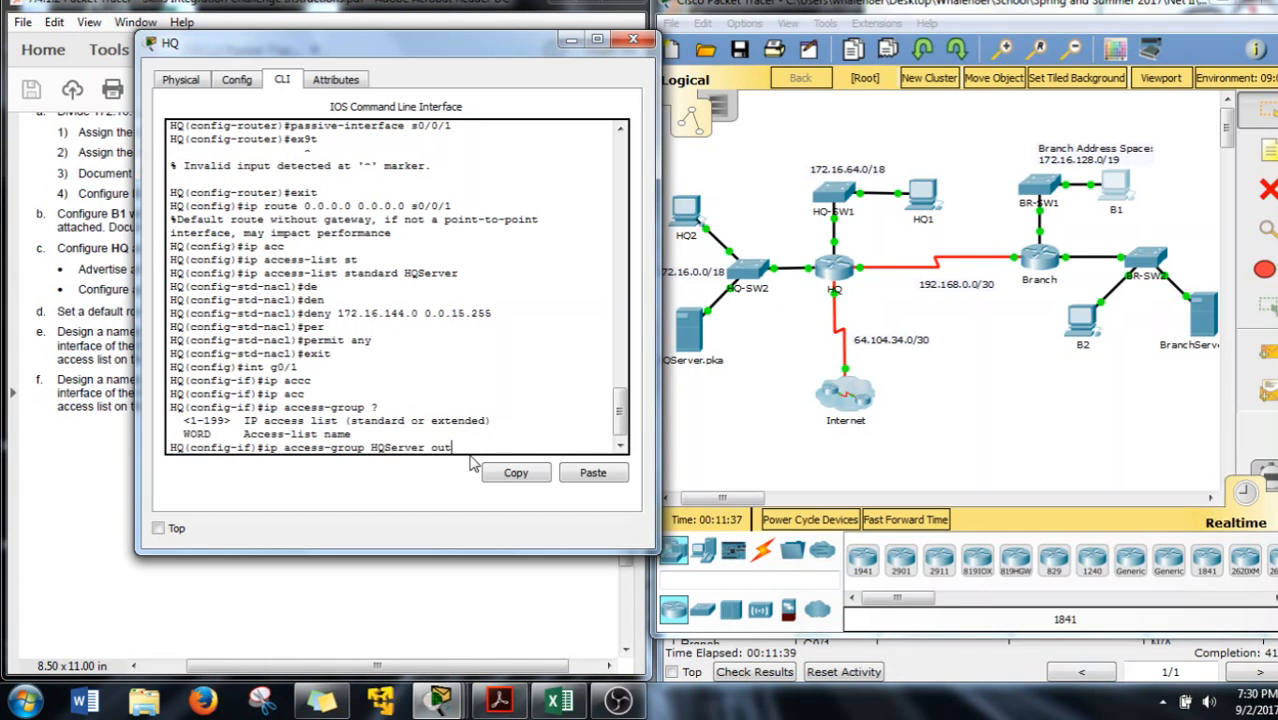
pyautogui.press('Return')
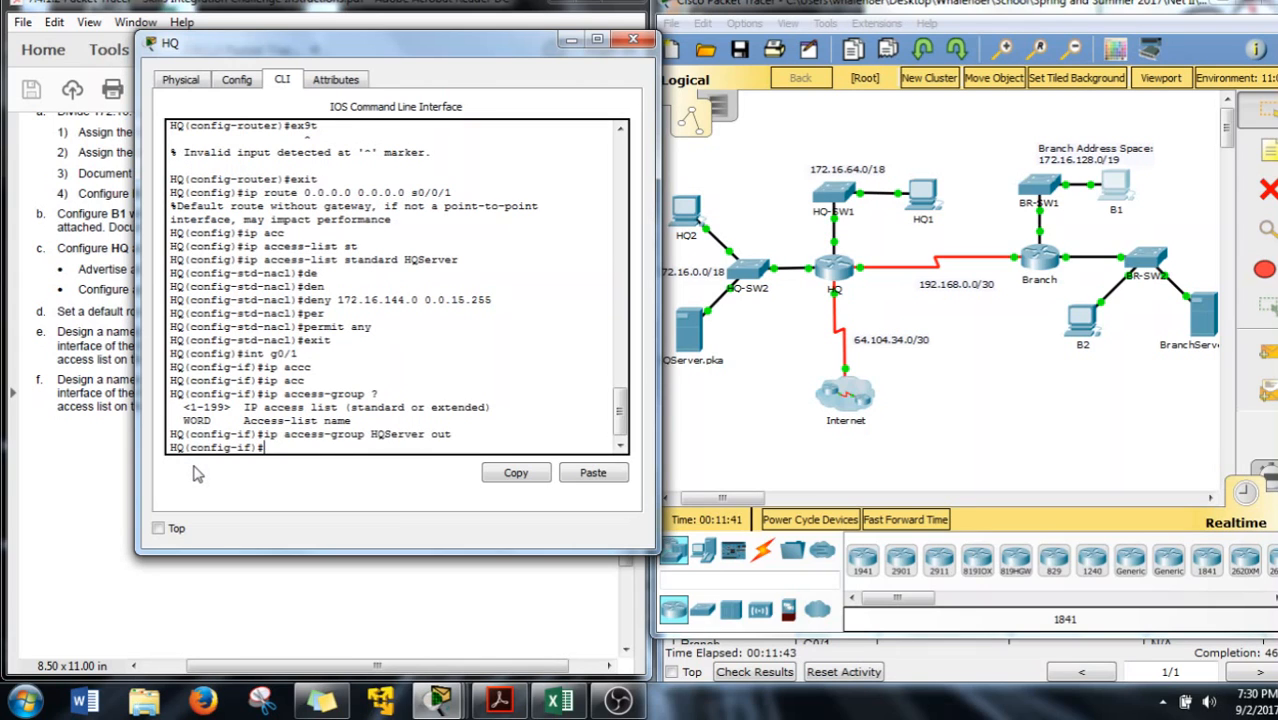
pyautogui.press('Return')
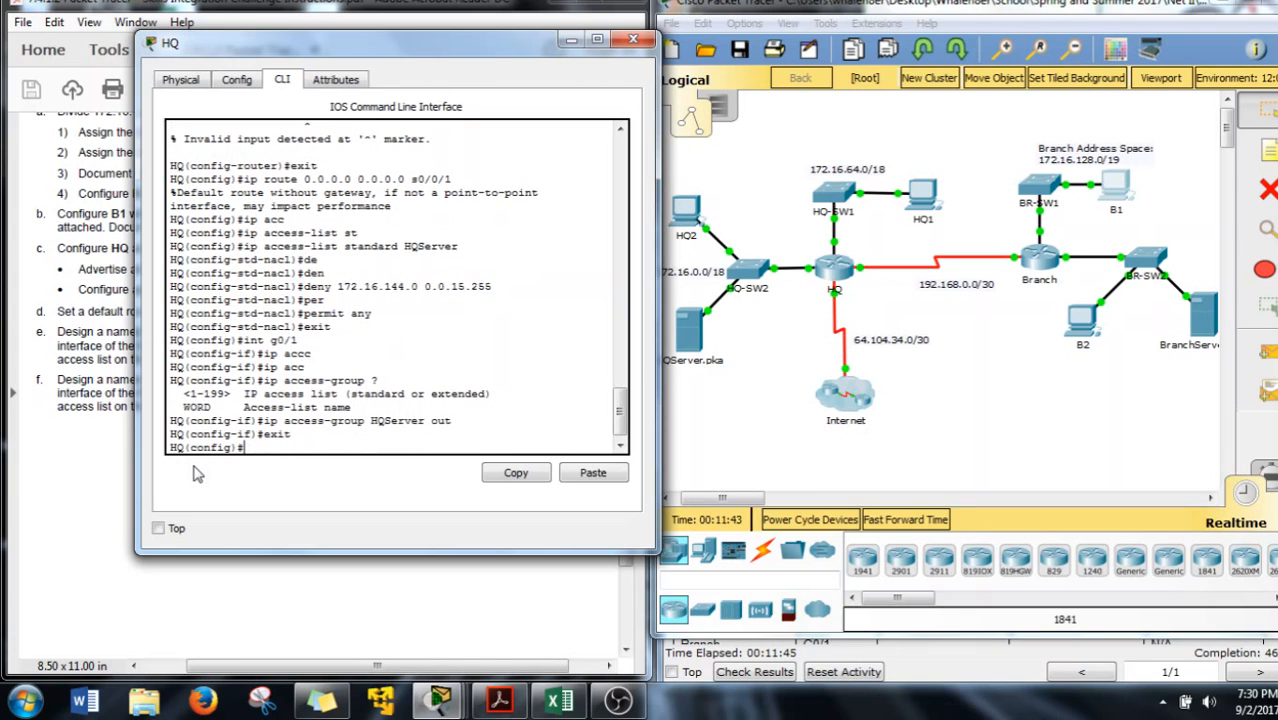
# - Close the HQ window and open the Branch router's command line, placed beside the topology
pyautogui.click(633, 39)
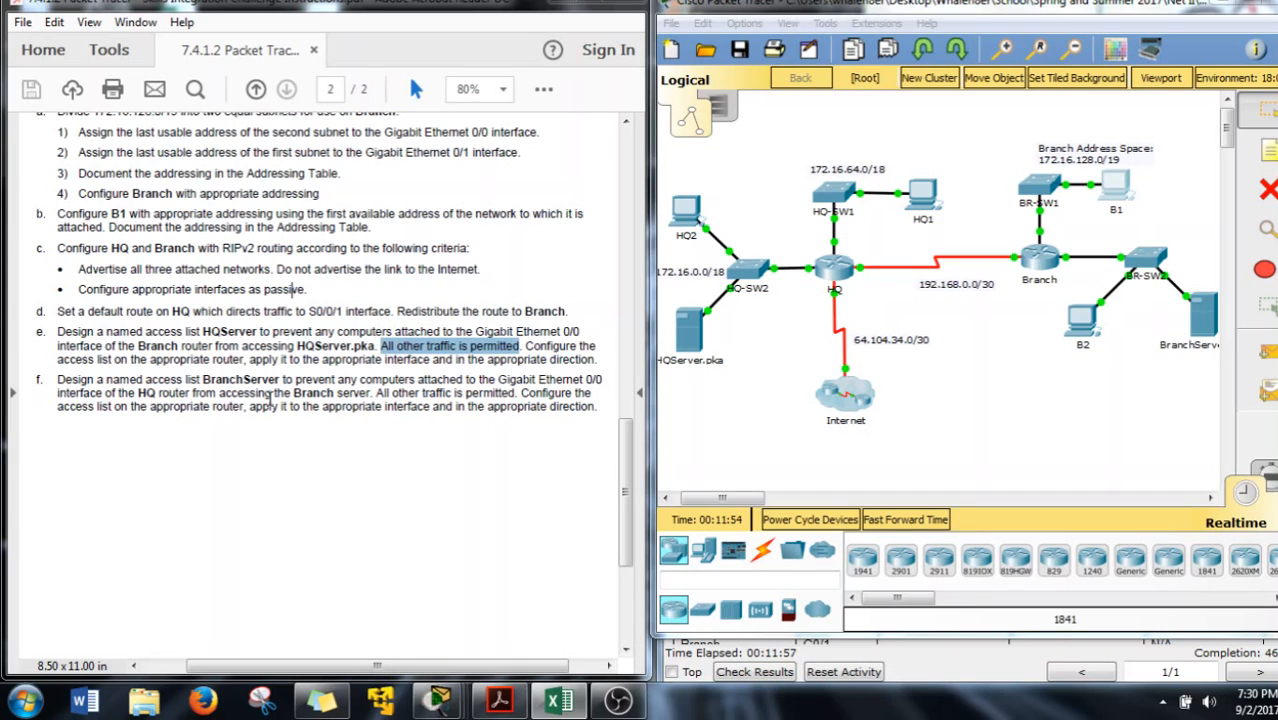
pyautogui.click(826, 240)
pyautogui.moveTo(798, 145); pyautogui.dragTo(956, 248)
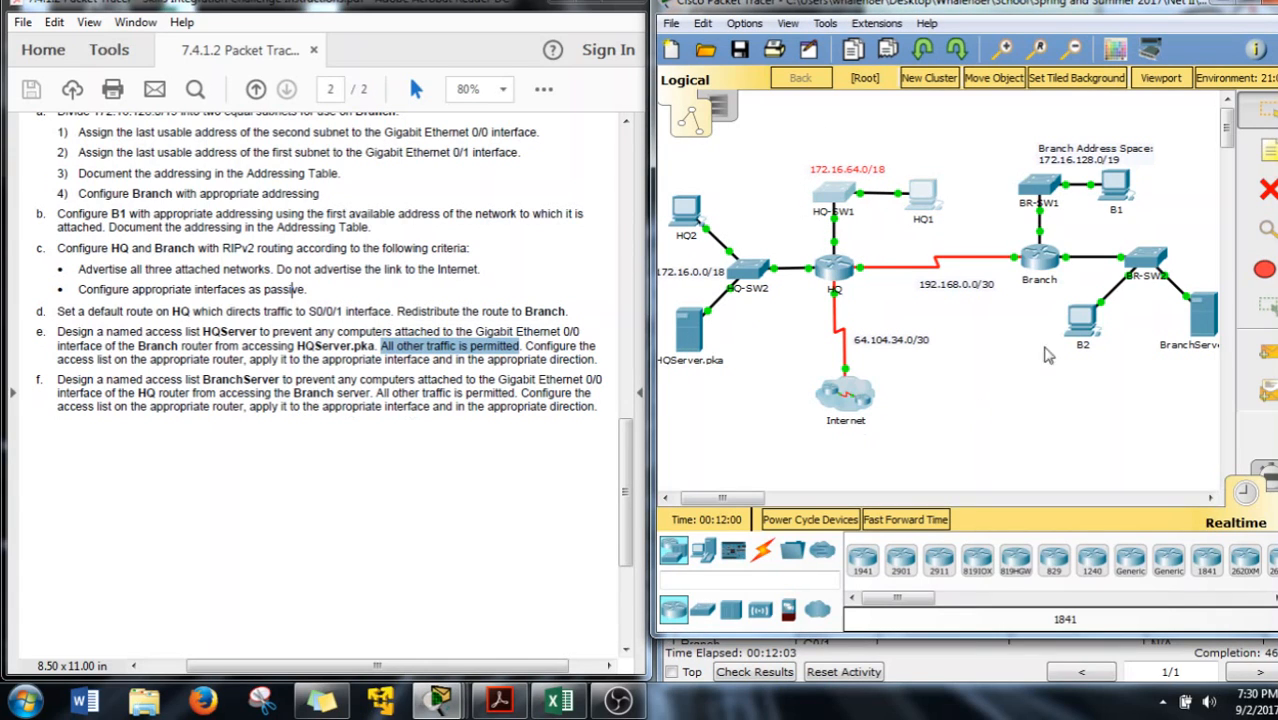
pyautogui.moveTo(1215, 391); pyautogui.dragTo(1172, 296)
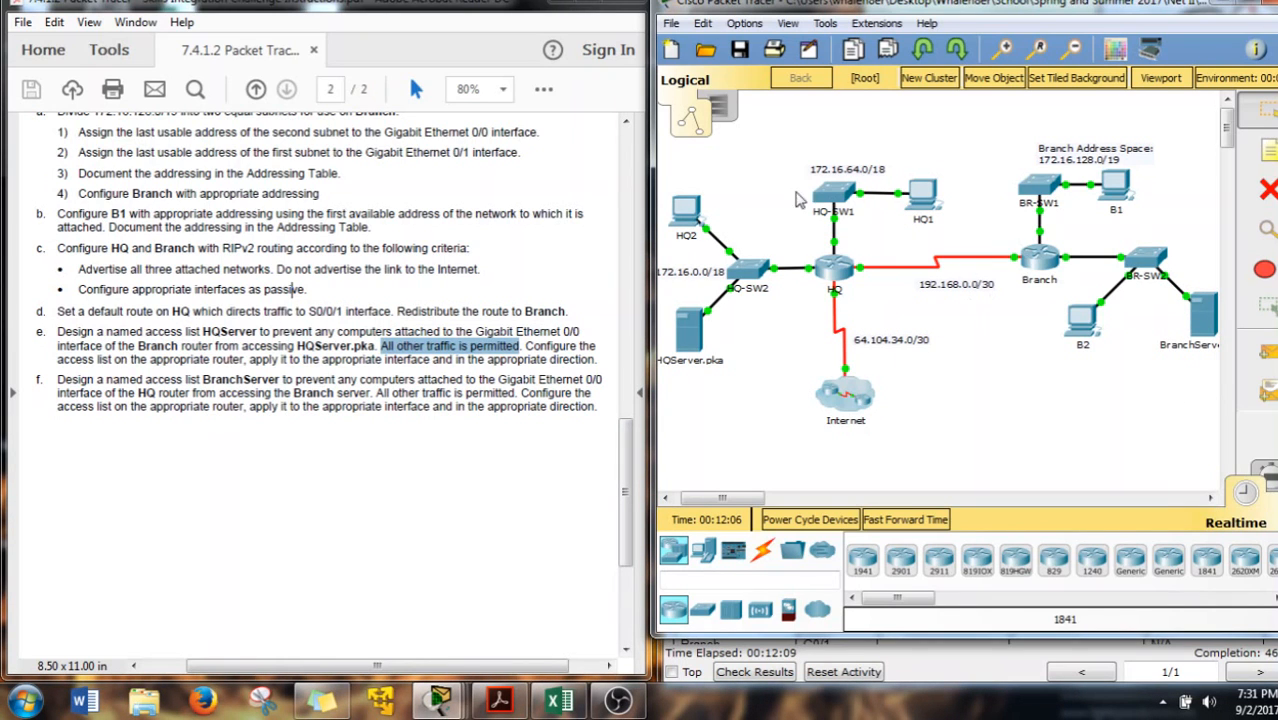
pyautogui.click(1041, 266)
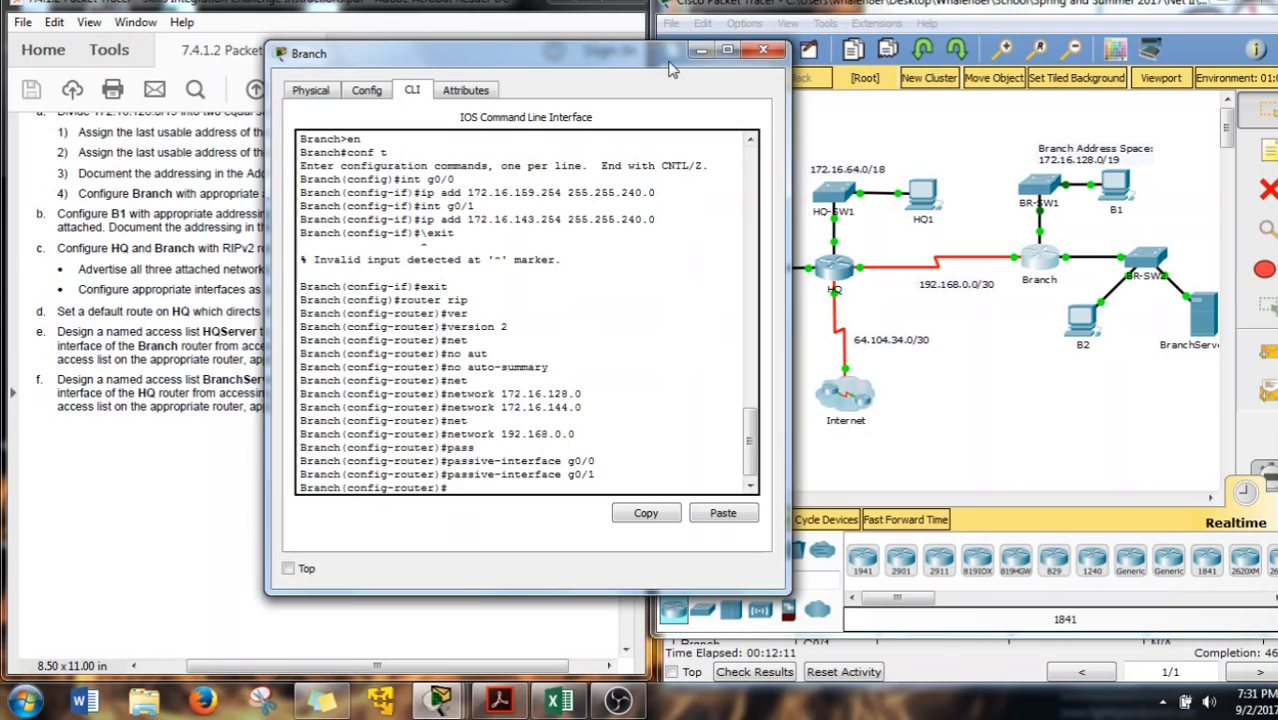
pyautogui.moveTo(668, 57); pyautogui.dragTo(495, 52)
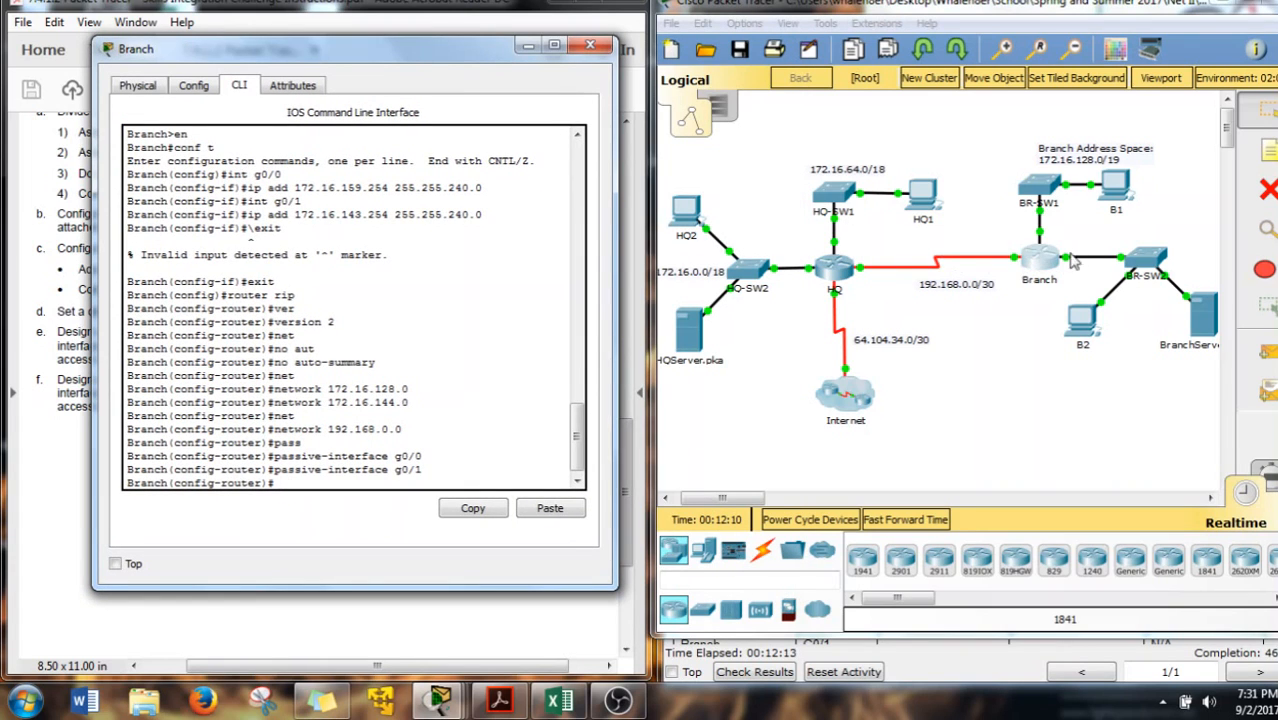
# - Exit Branch's RIP configuration to global configuration mode
pyautogui.moveTo(1074, 237); pyautogui.dragTo(1064, 284)
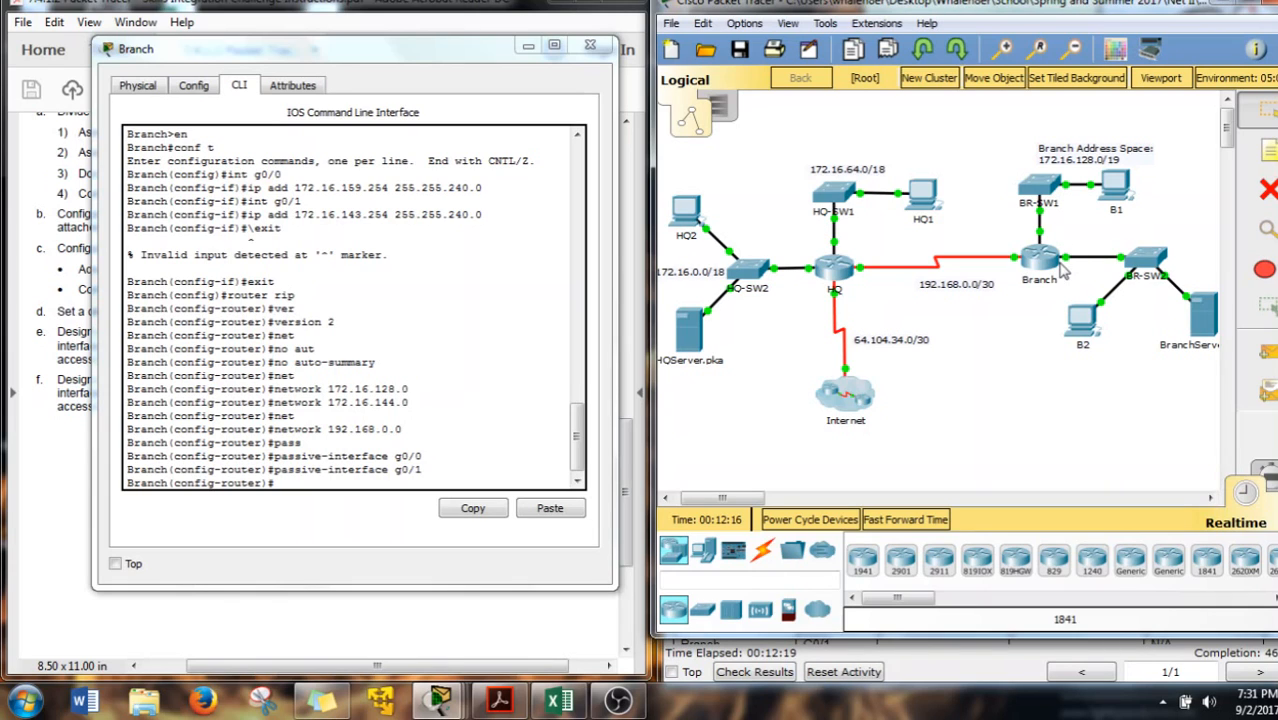
pyautogui.scroll(-1, 408, 411)
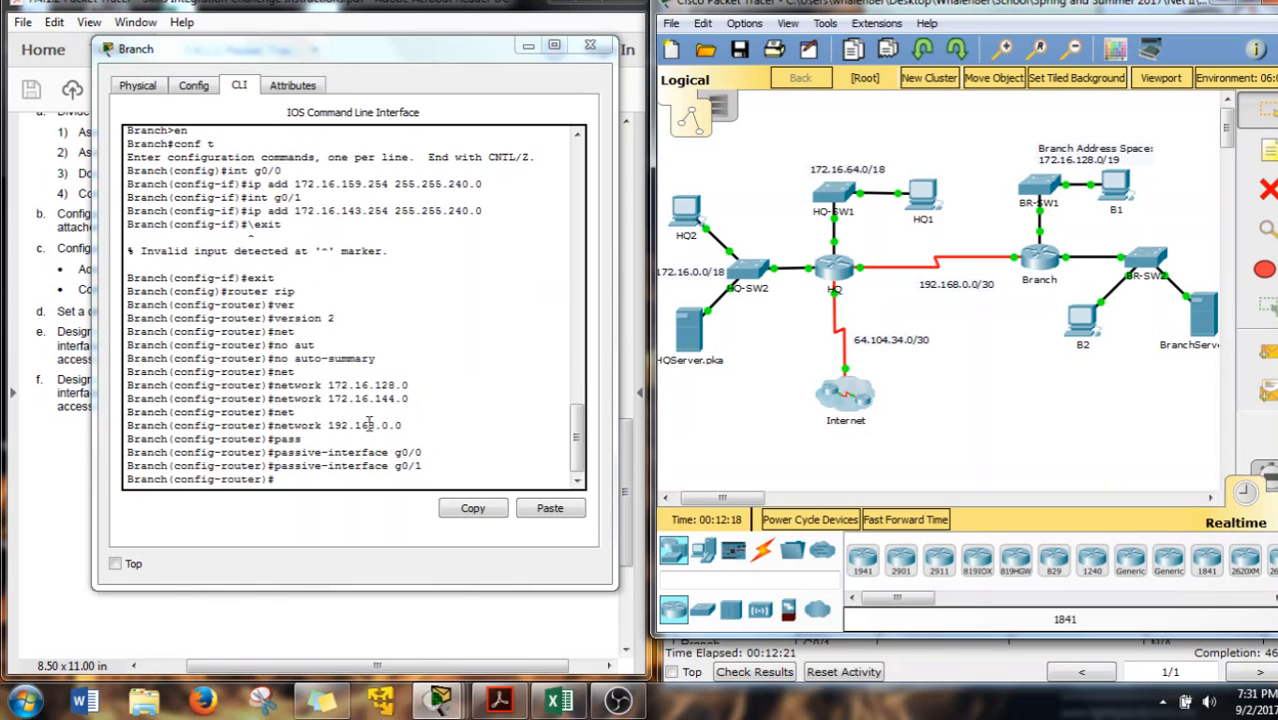
pyautogui.click(335, 437)
pyautogui.press('Return')
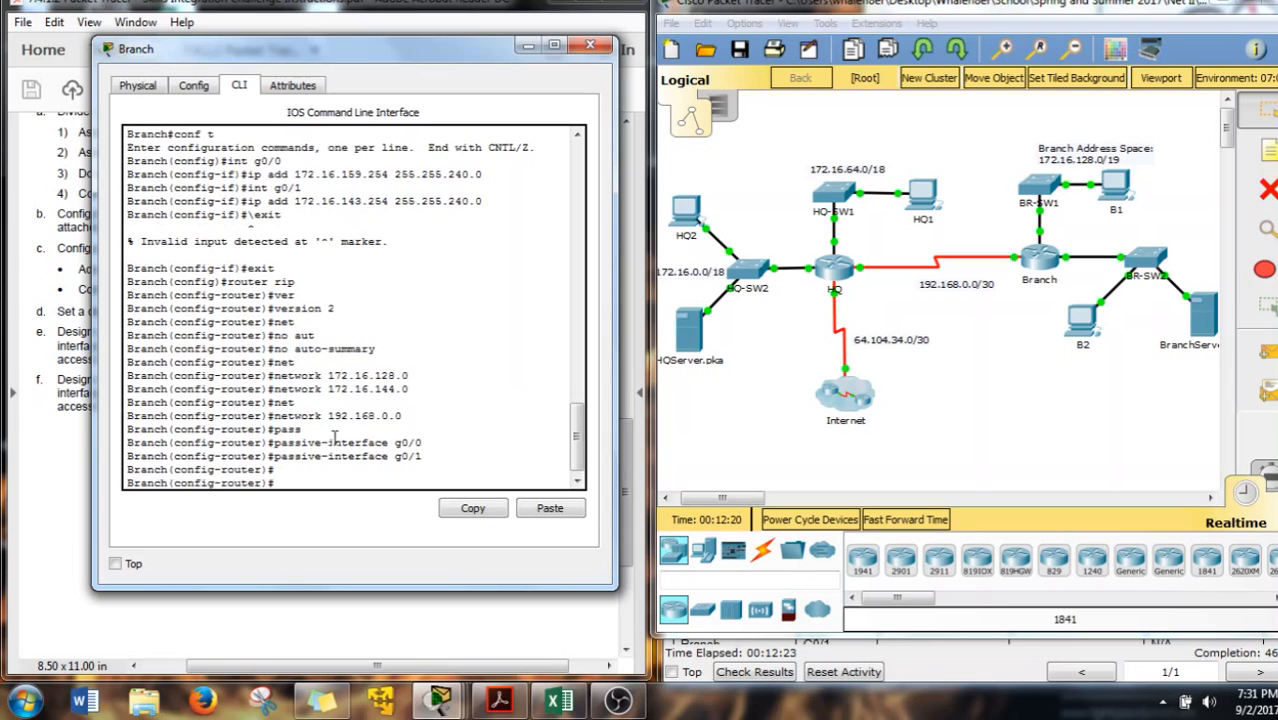
pyautogui.write('exit')
pyautogui.press('Return')
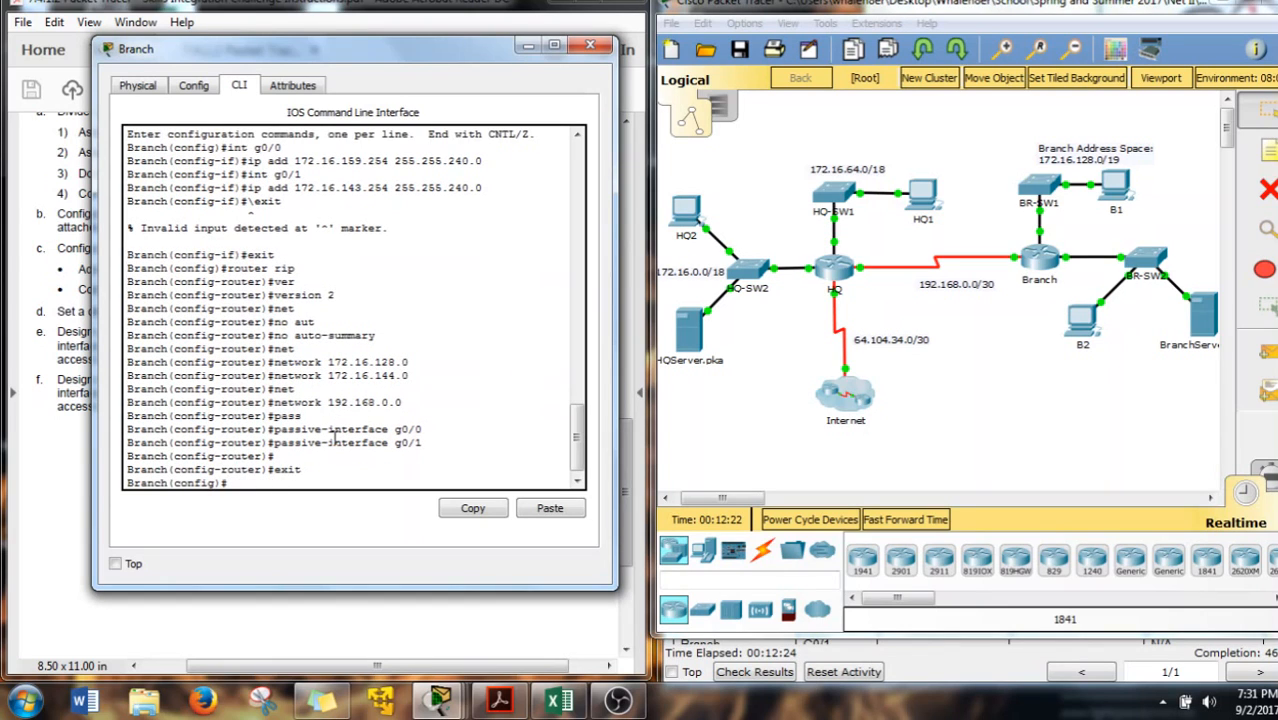
# - Create a standard named access list called BranchServer on Branch and begin a deny entry in it
pyautogui.write('ip acc')
pyautogui.press('Tab')
pyautogui.write('s')
pyautogui.press('Tab')
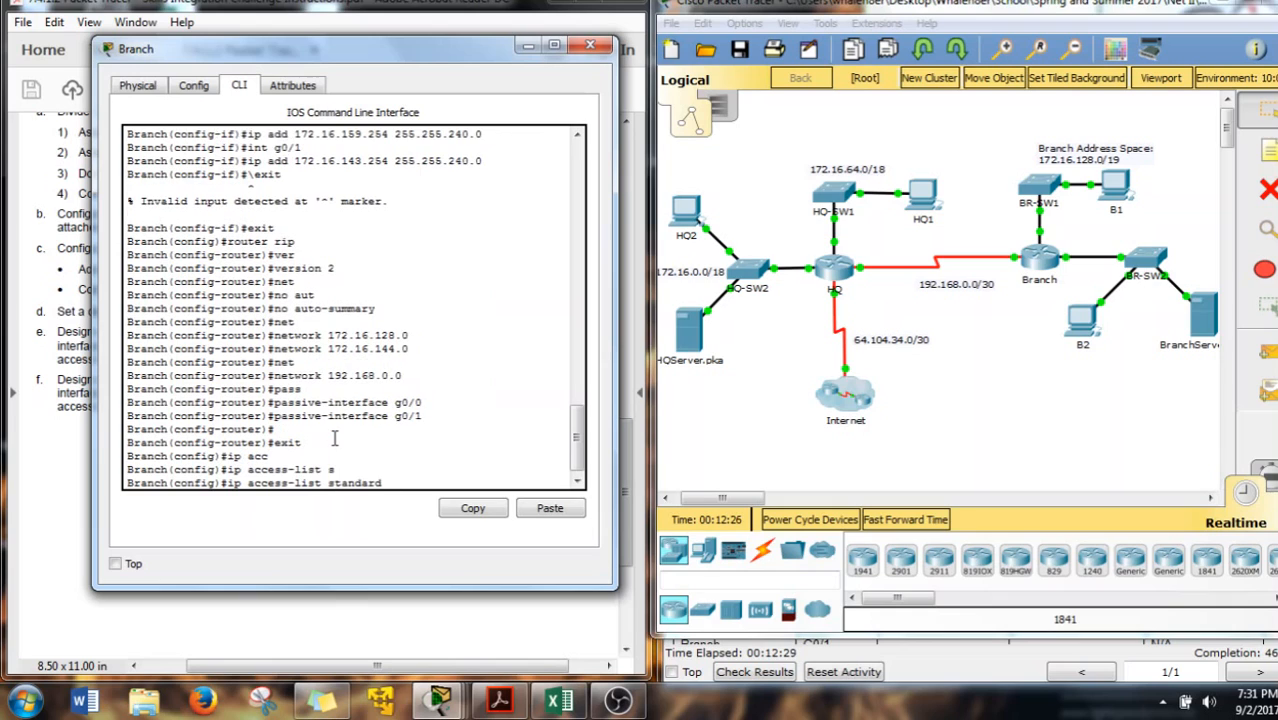
pyautogui.write('BranchServer')
pyautogui.press('Return')
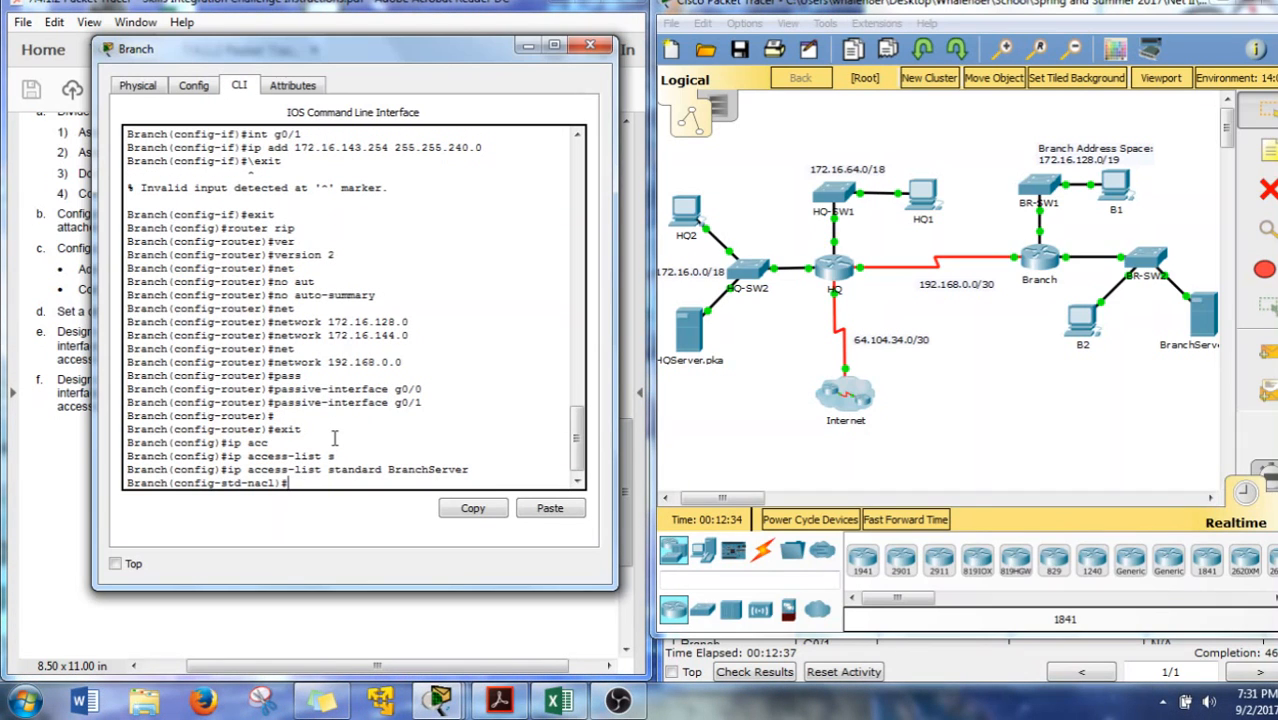
pyautogui.write('n')
pyautogui.press('Tab')
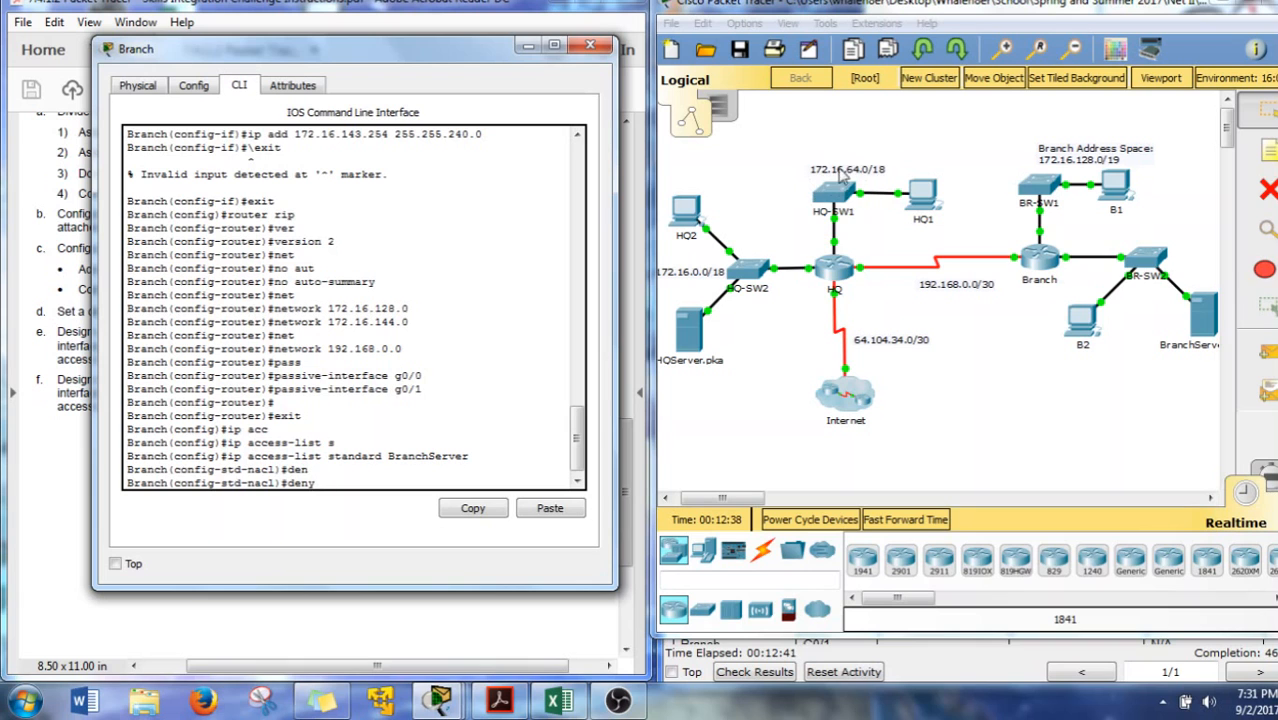
# - Switch to the Excel IP addressing table and recalculate it for 172.16.64.0 with prefix /18, keeping the topology in view
pyautogui.click(558, 700)
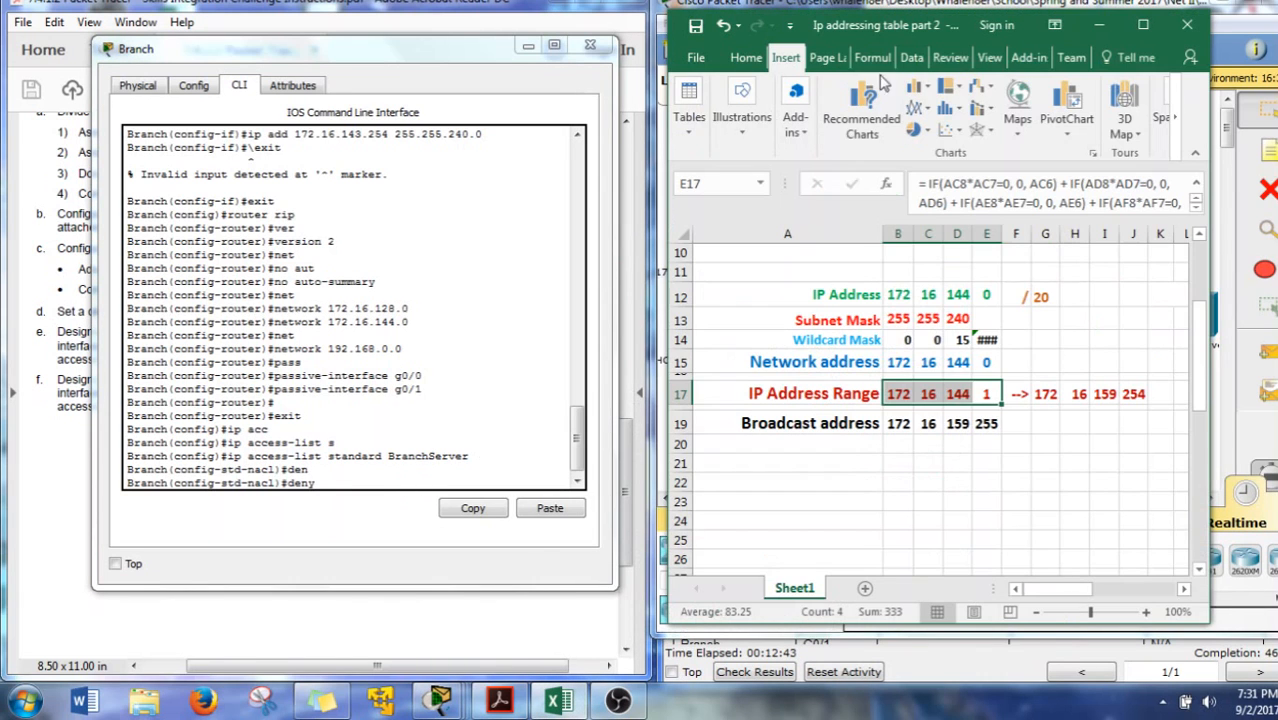
pyautogui.moveTo(970, 33); pyautogui.dragTo(385, 24)
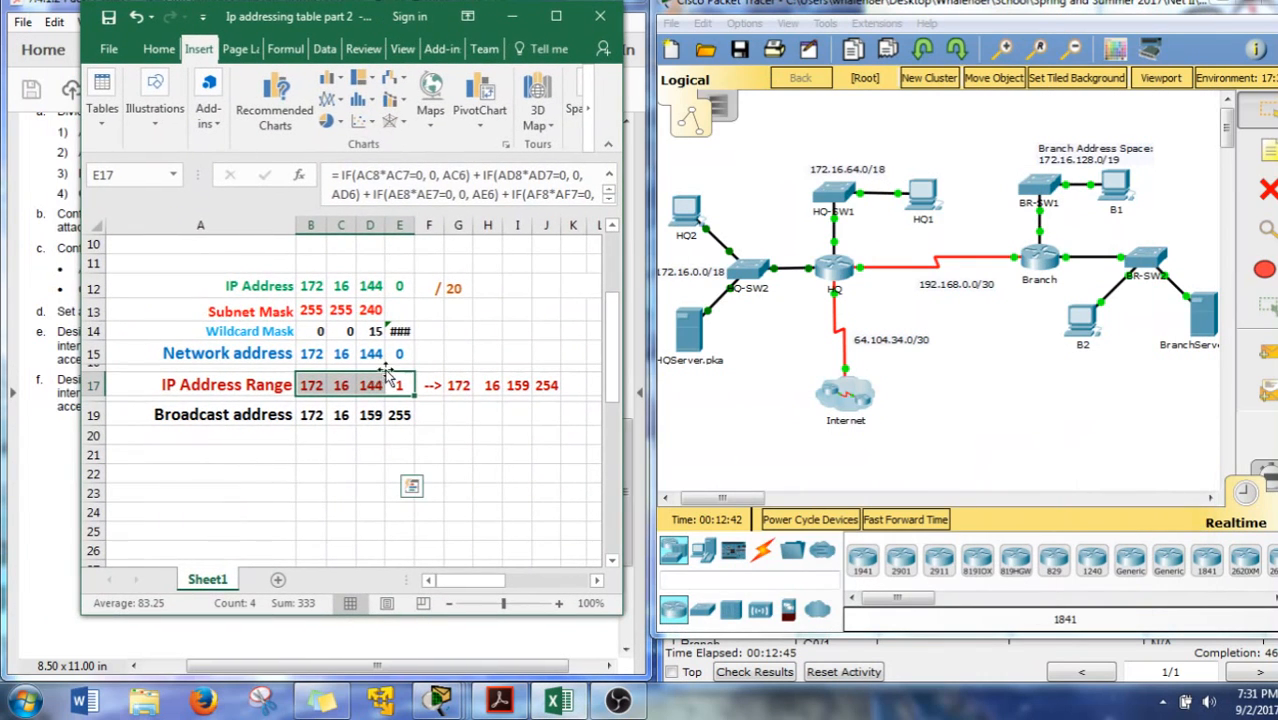
pyautogui.click(455, 297)
pyautogui.write('18')
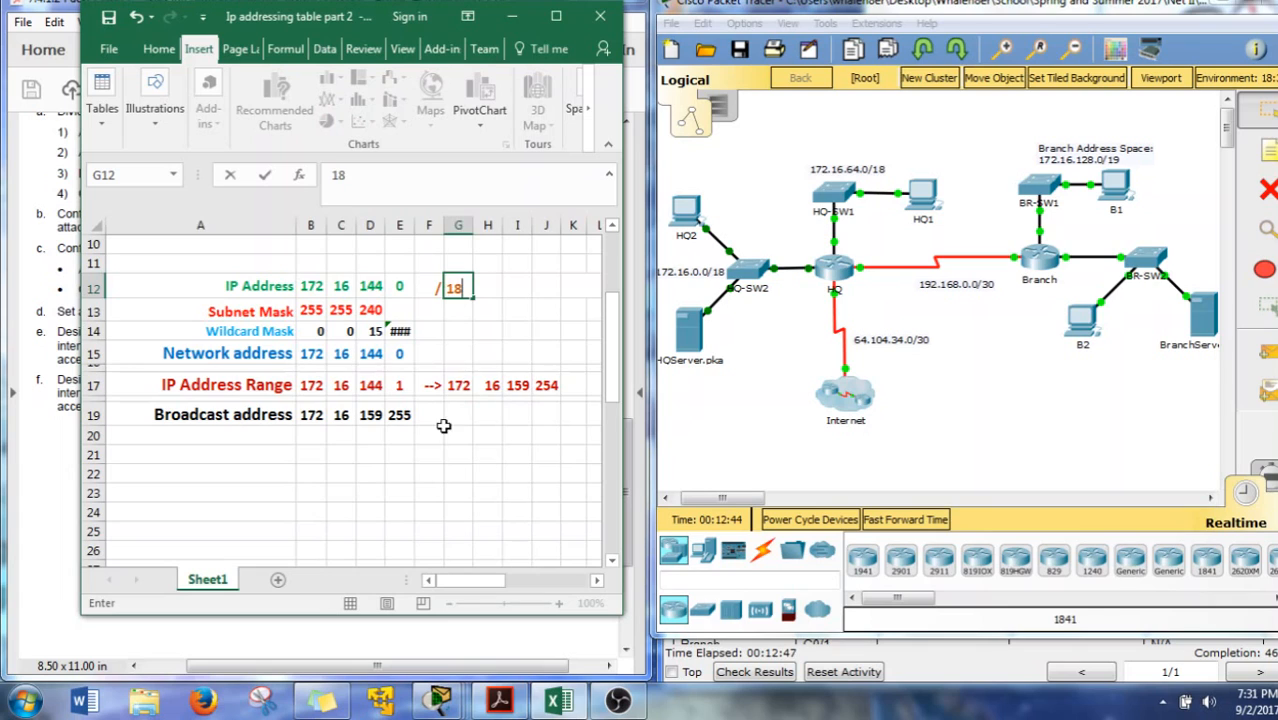
pyautogui.click(367, 286)
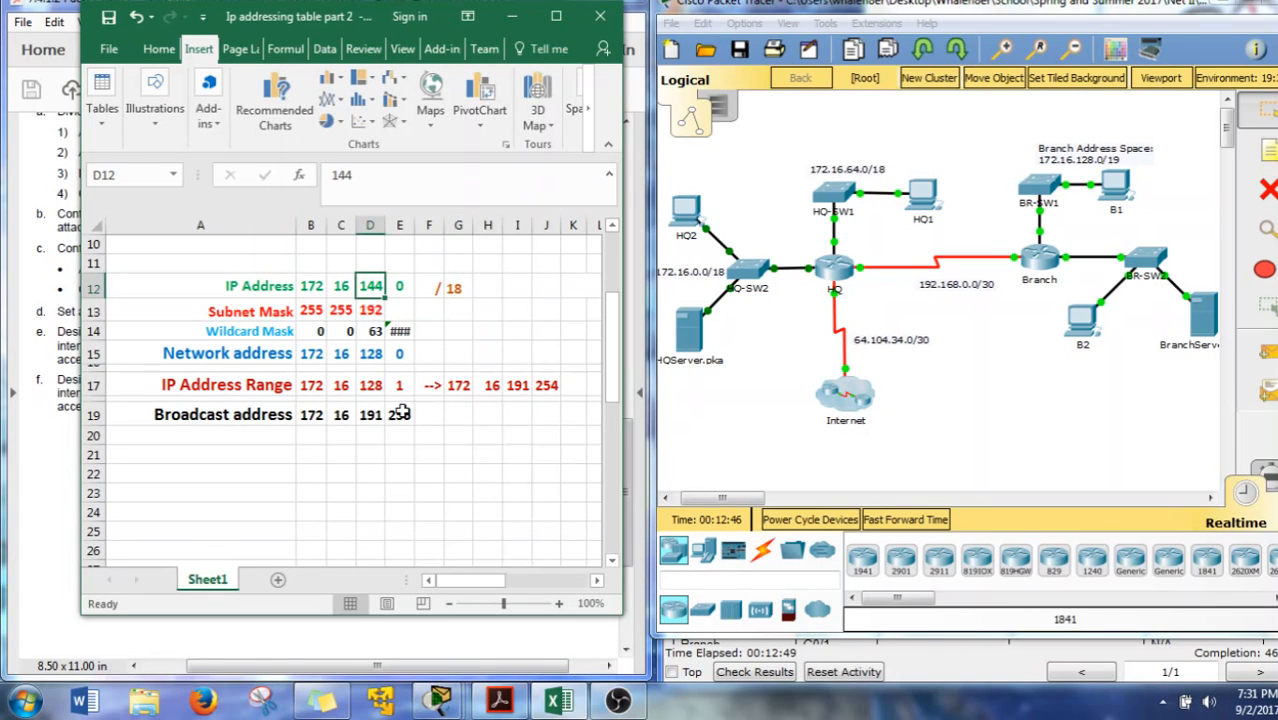
pyautogui.write('64')
pyautogui.press('Return')
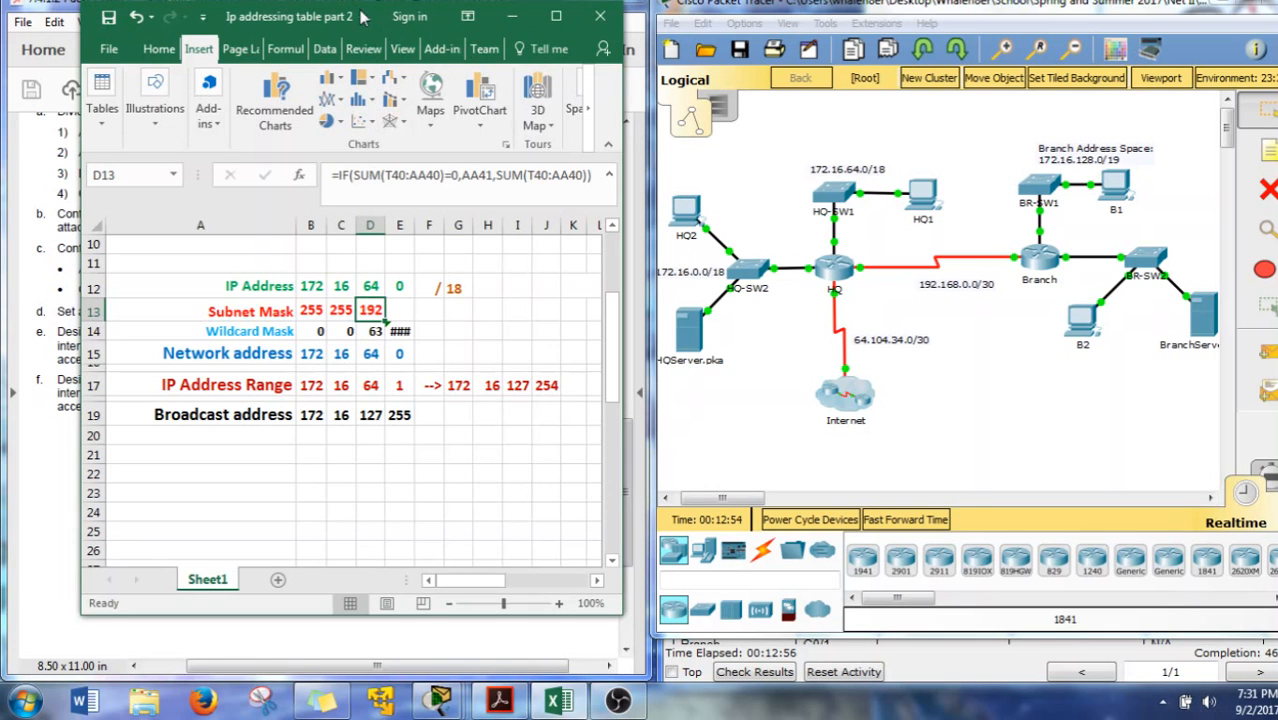
# - Move the Excel table out of the way and complete BranchServer's deny entry on Branch with 172.16.64.0 0.0.63.255
pyautogui.moveTo(330, 24); pyautogui.dragTo(905, 637)
pyautogui.click(362, 536)
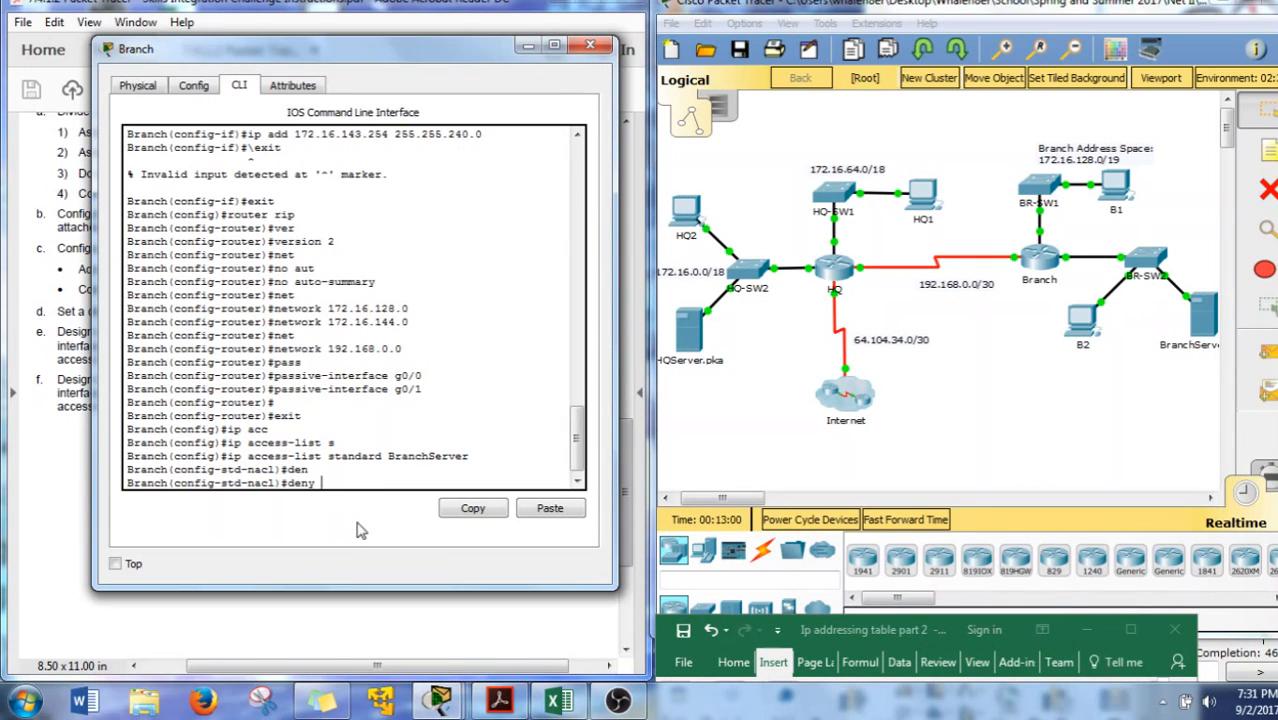
pyautogui.write('172')
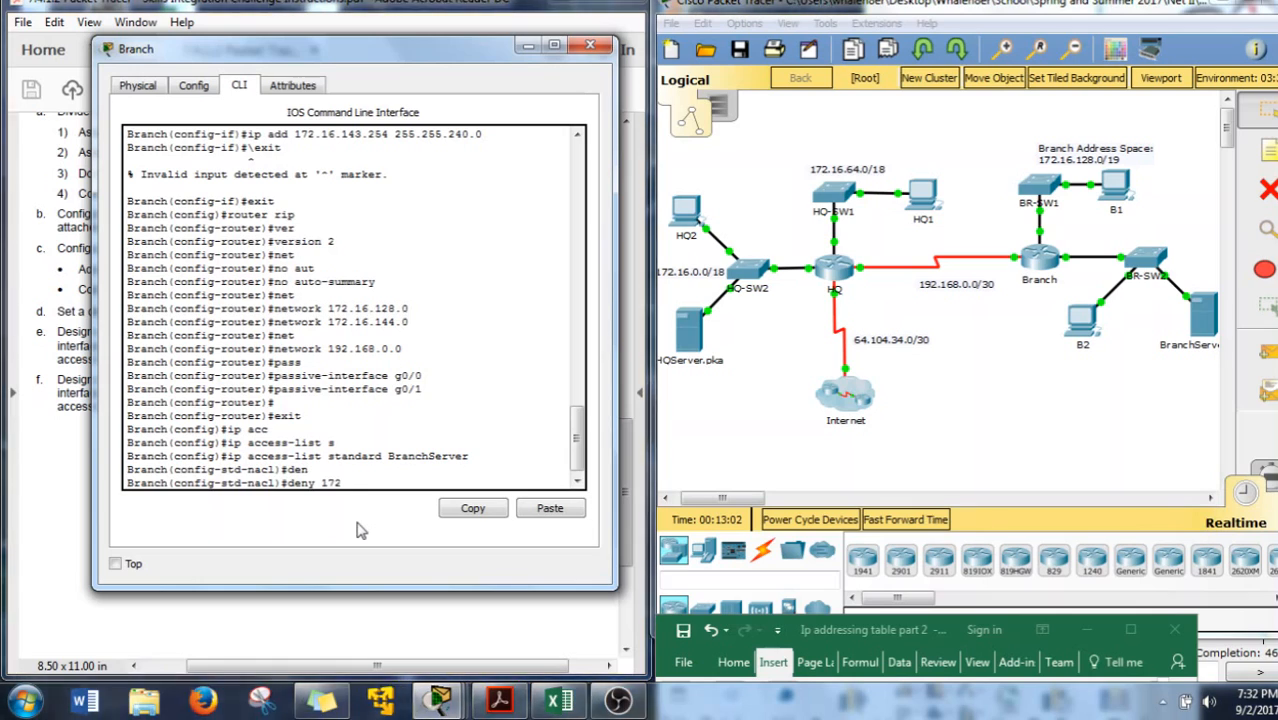
pyautogui.write('.16.')
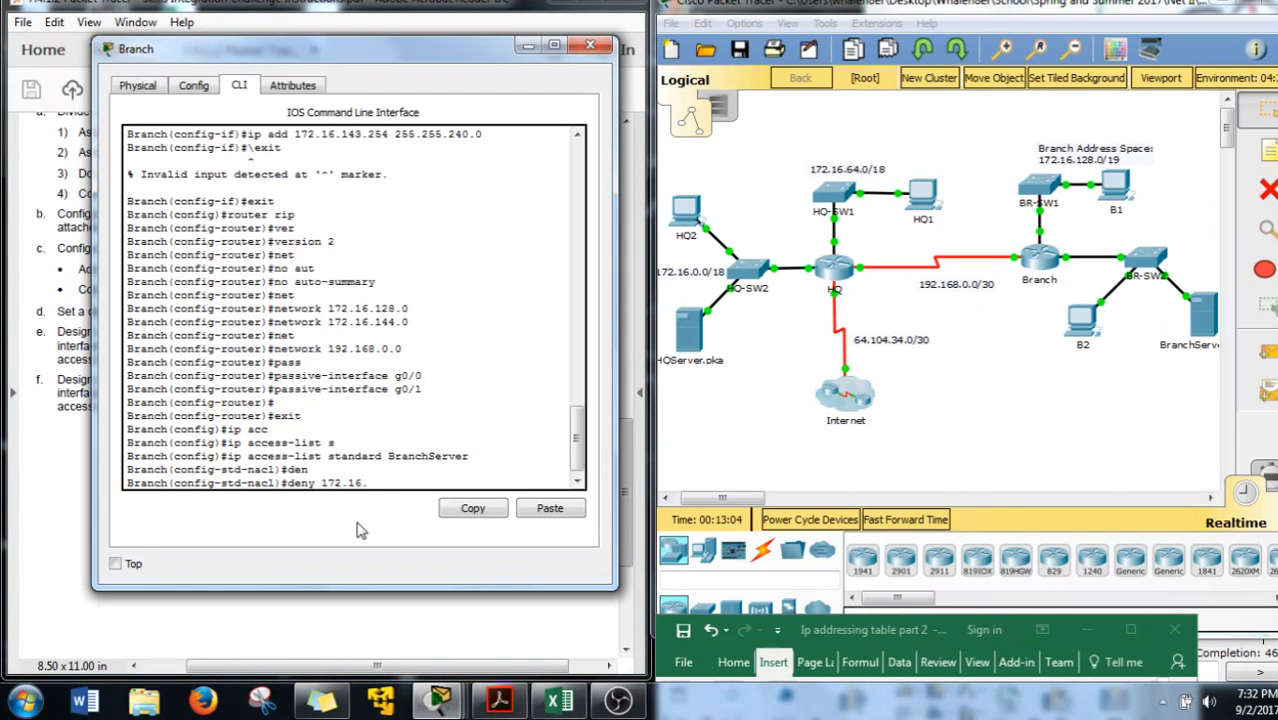
pyautogui.write('64.0 0.0.63')
pyautogui.moveTo(937, 632); pyautogui.dragTo(929, 573)
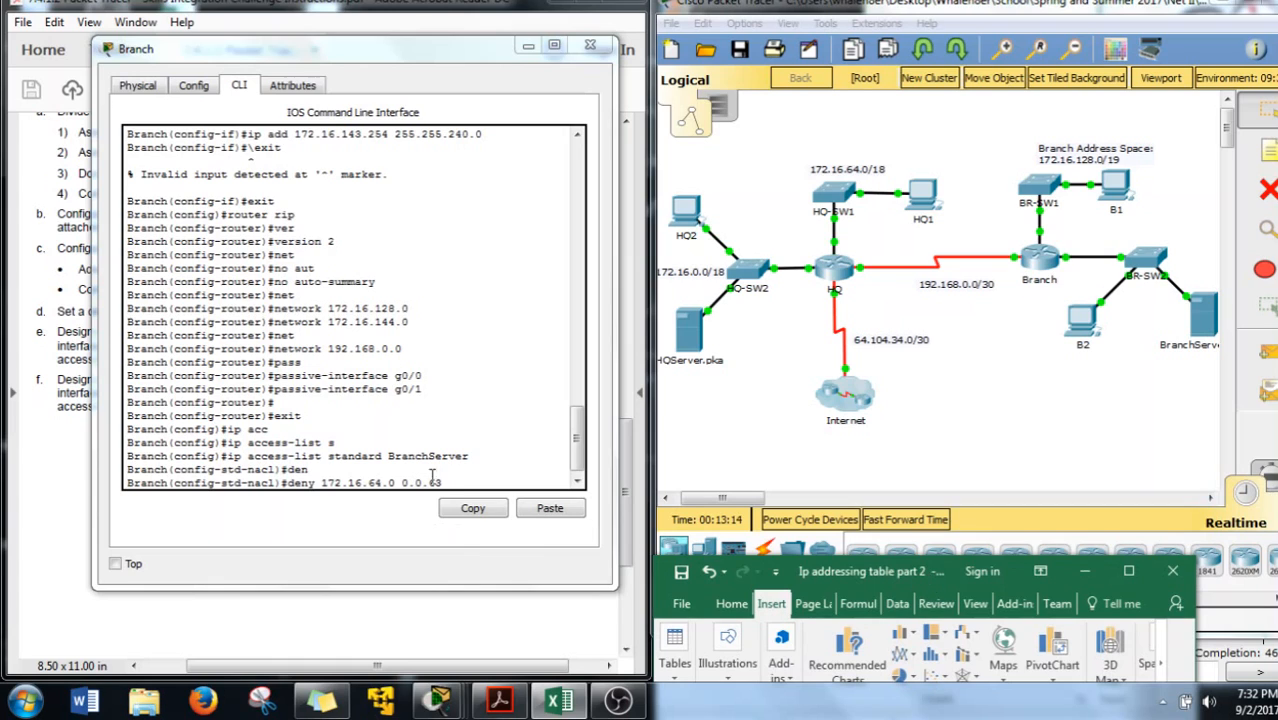
pyautogui.click(520, 563)
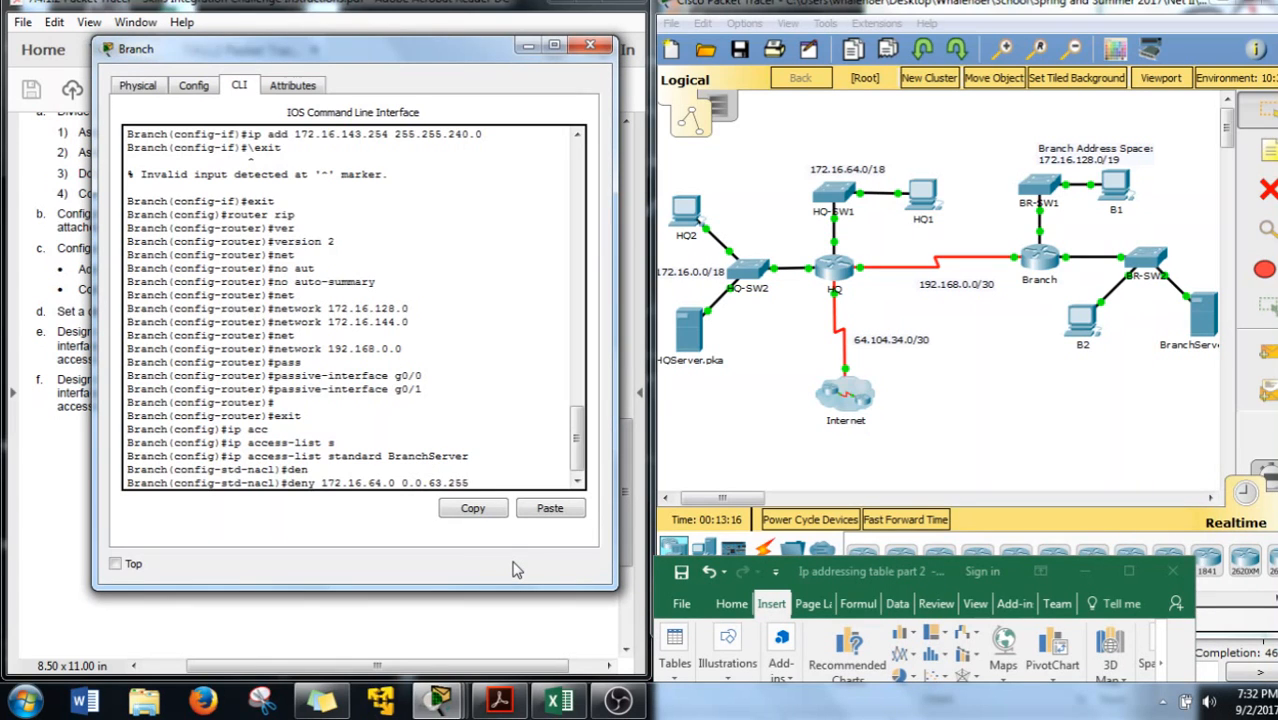
pyautogui.press('Return')
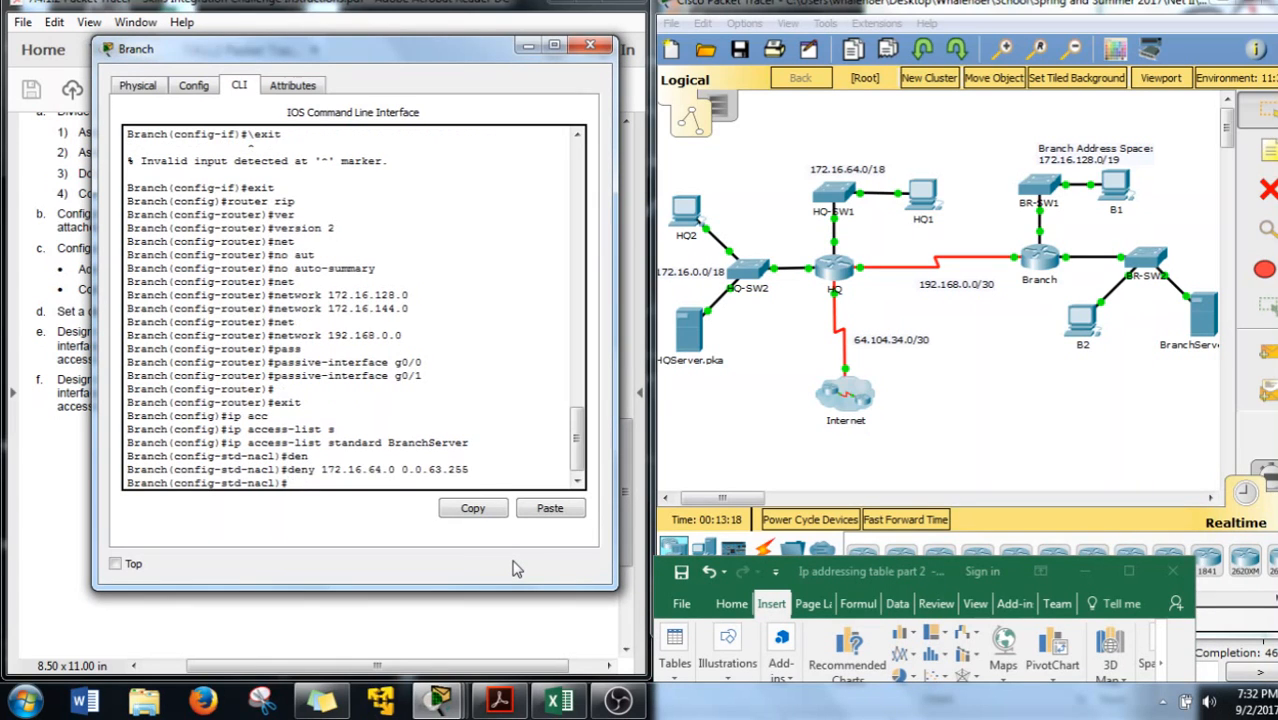
# - Add a permit any entry to the BranchServer access list and exit to global configuration mode
pyautogui.write('per')
pyautogui.press('Tab')
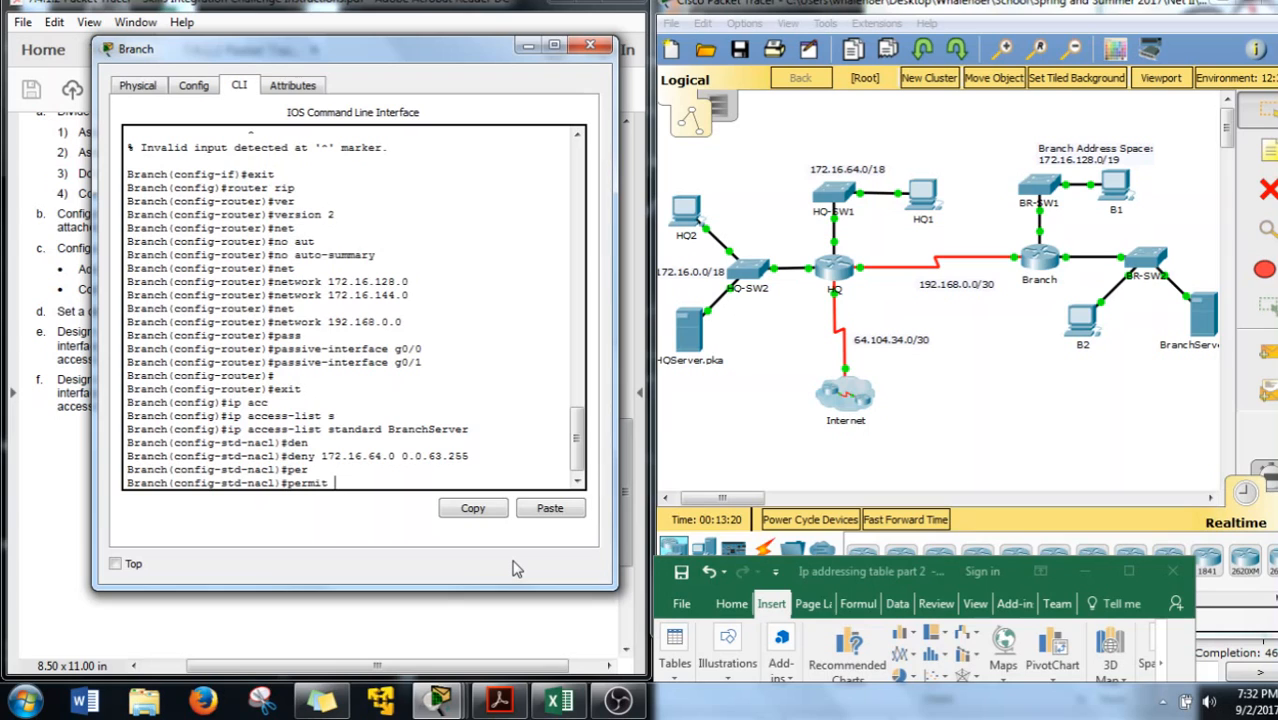
pyautogui.write('any')
pyautogui.press('Return')
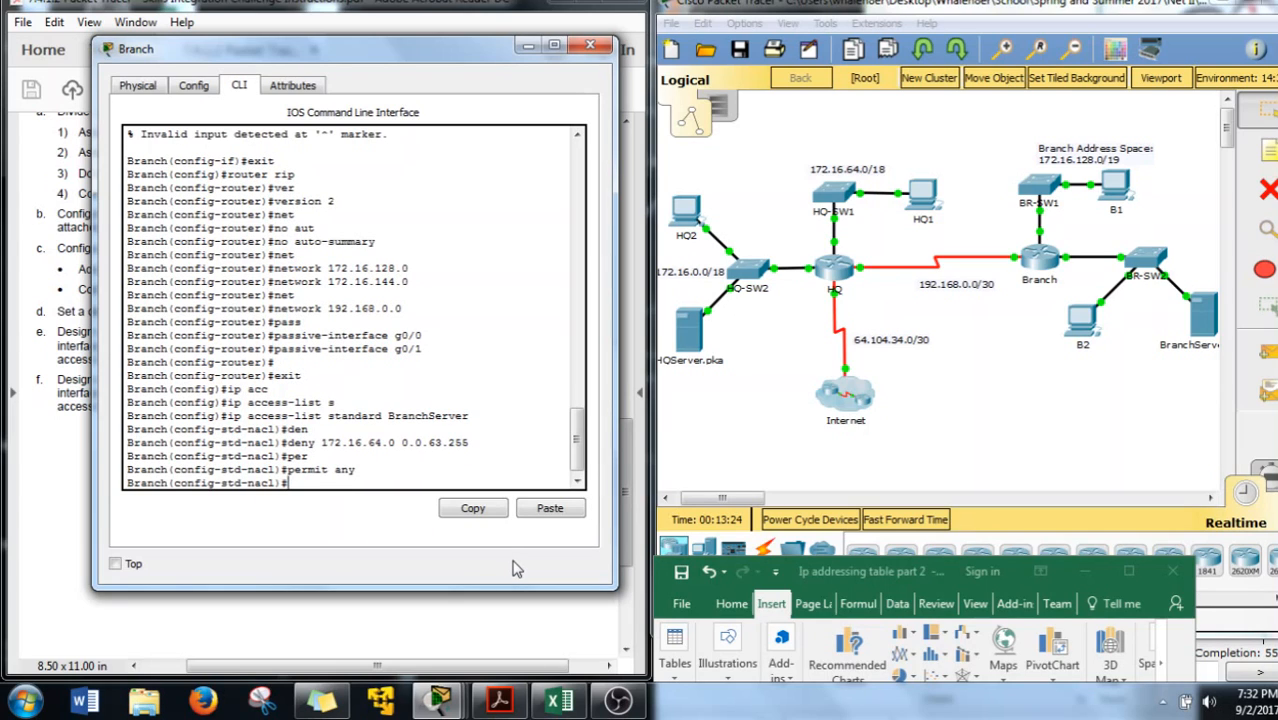
pyautogui.write('exit')
pyautogui.press('Return')
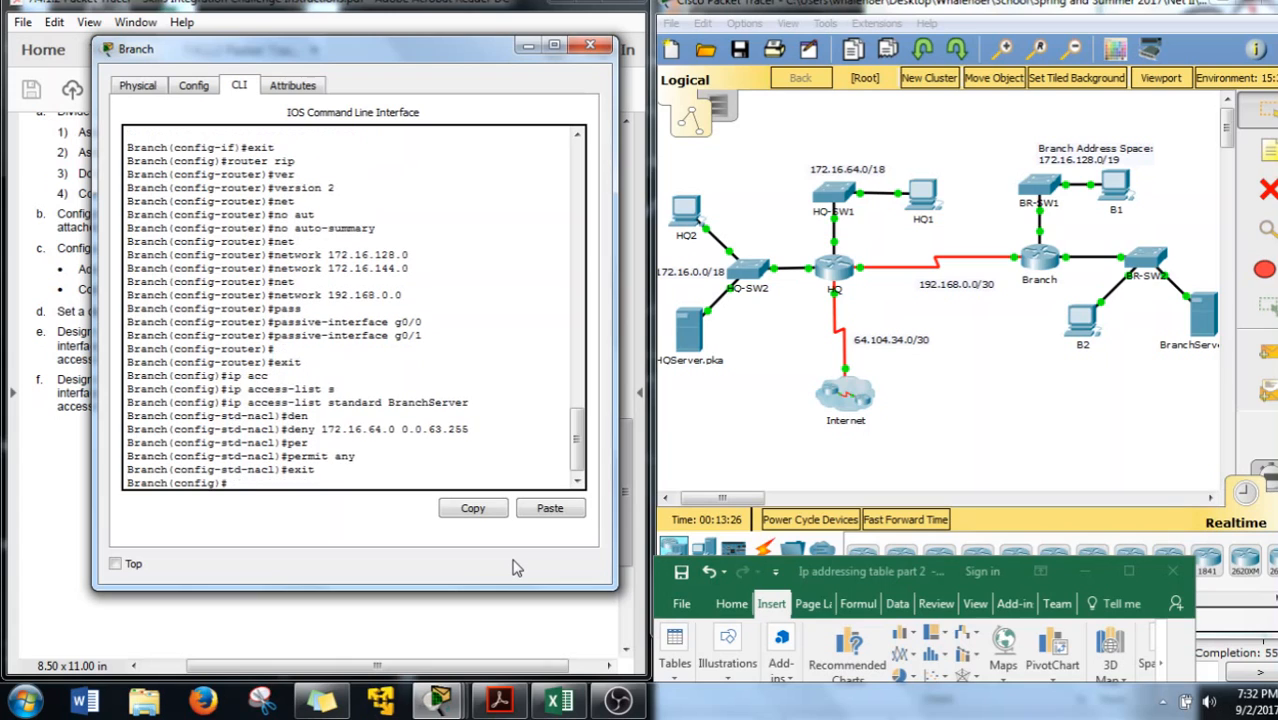
# - Apply the BranchServer access list outbound on Branch's g0/1 interface
pyautogui.write('int g0')
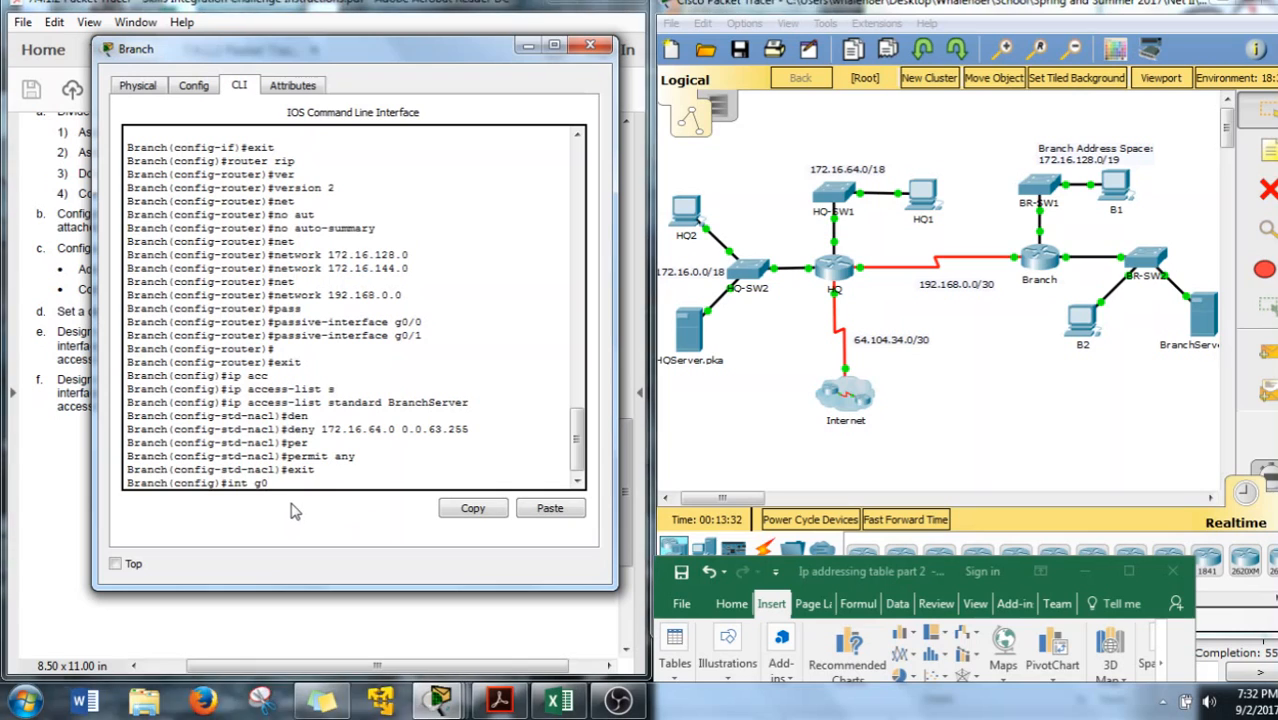
pyautogui.write('/1')
pyautogui.press('Return')
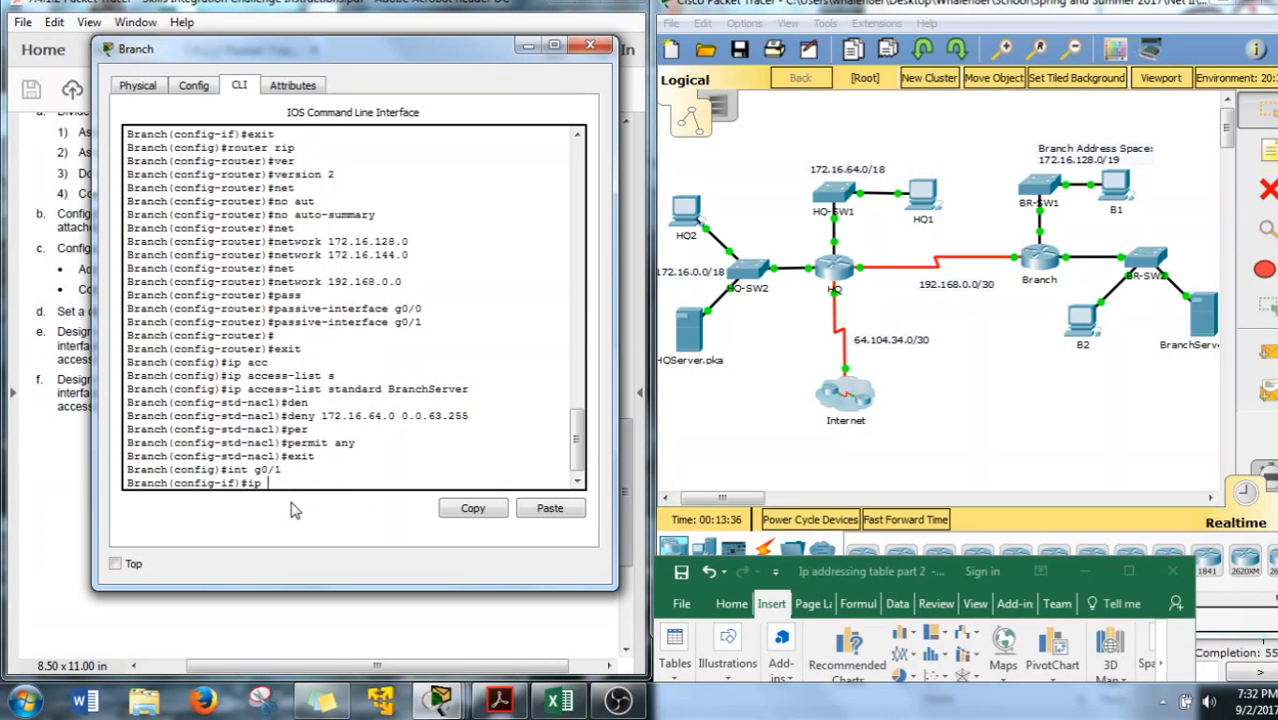
pyautogui.write('ip acc')
pyautogui.press('Tab')
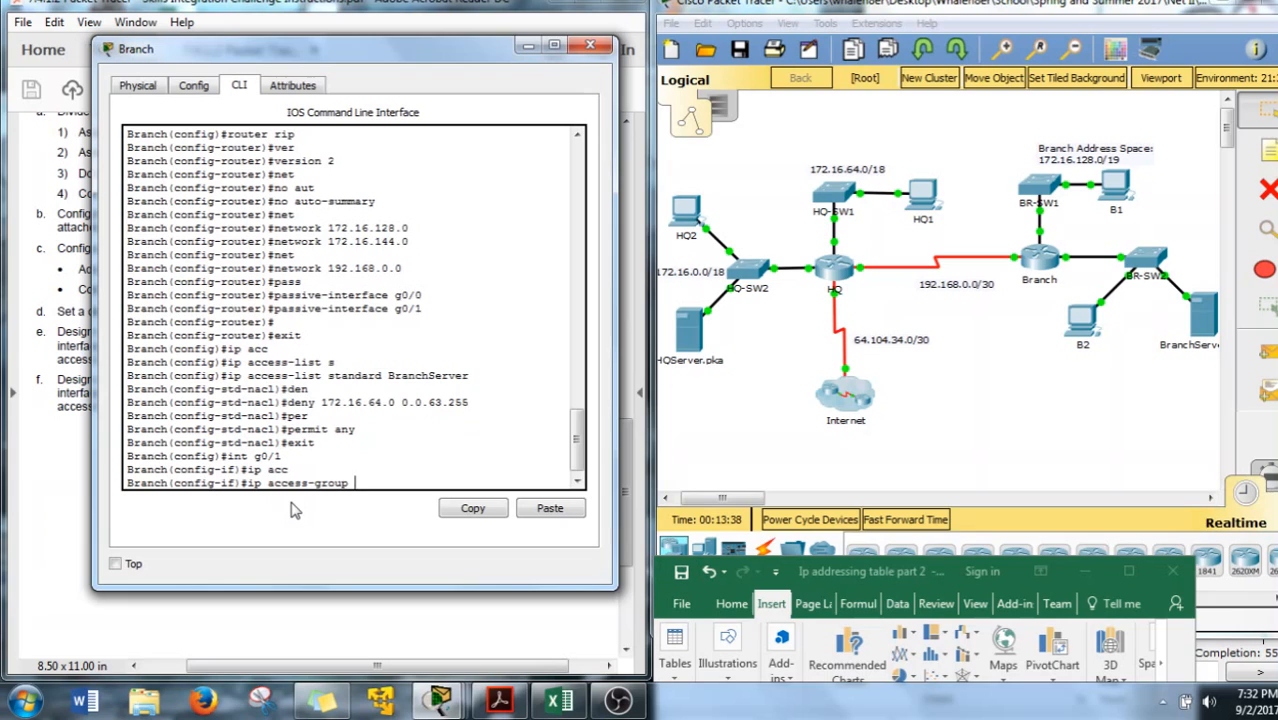
pyautogui.write('BranchServer out')
pyautogui.press('Return')
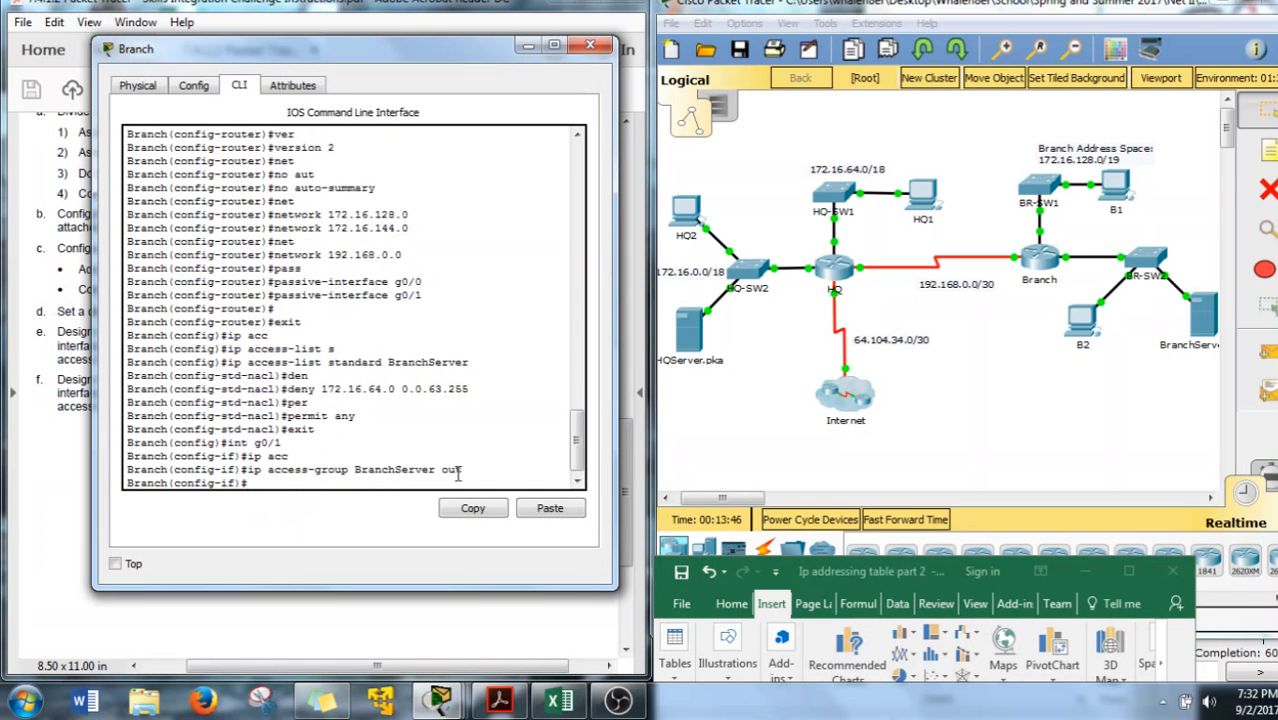
# - Maximize the Excel IP addressing table, examine its octet, mask and address range rows, and put the workbook away
pyautogui.moveTo(338, 51); pyautogui.dragTo(700, 48)
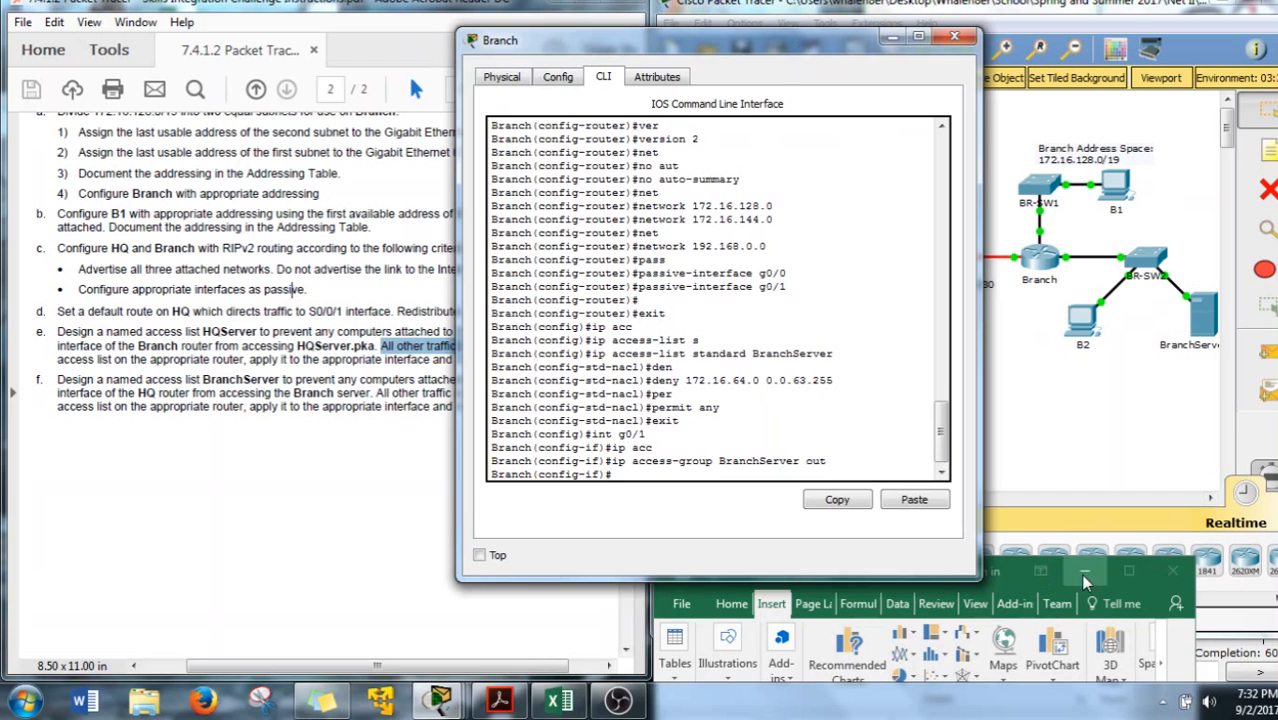
pyautogui.click(1058, 592)
pyautogui.moveTo(880, 568); pyautogui.dragTo(681, 119)
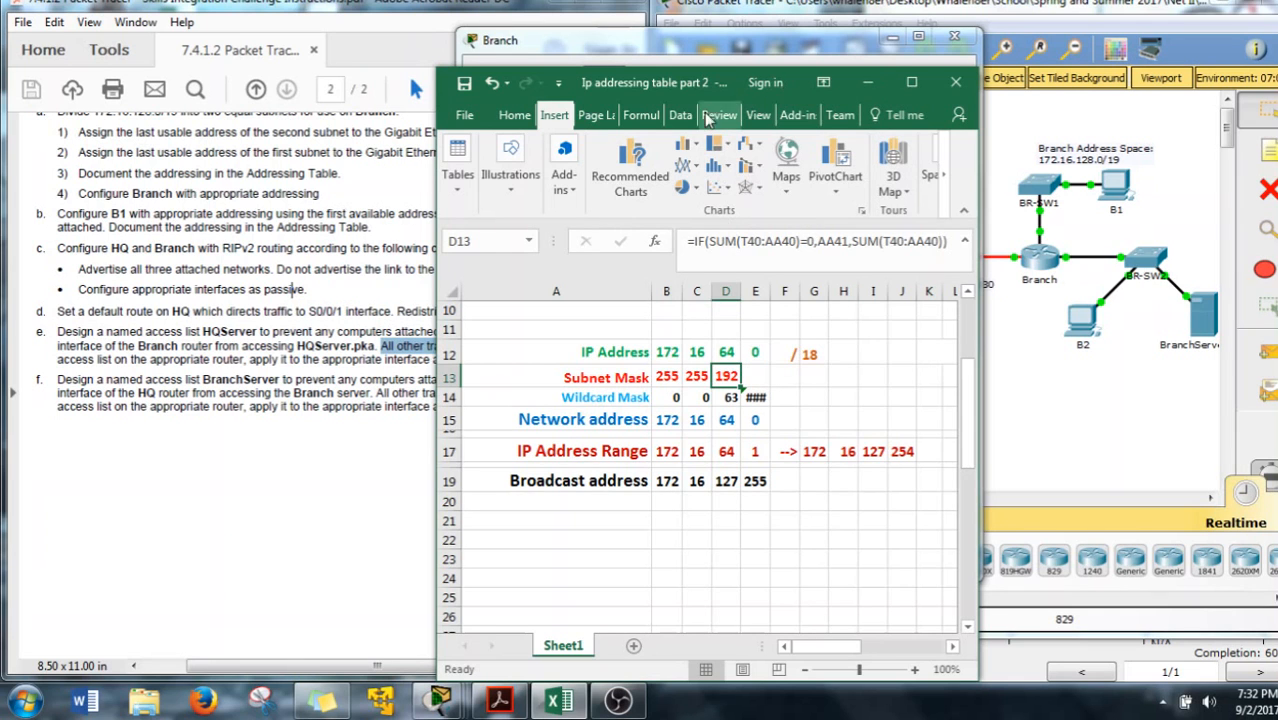
pyautogui.moveTo(759, 80); pyautogui.dragTo(745, 0)
pyautogui.scroll(3, 534, 360)
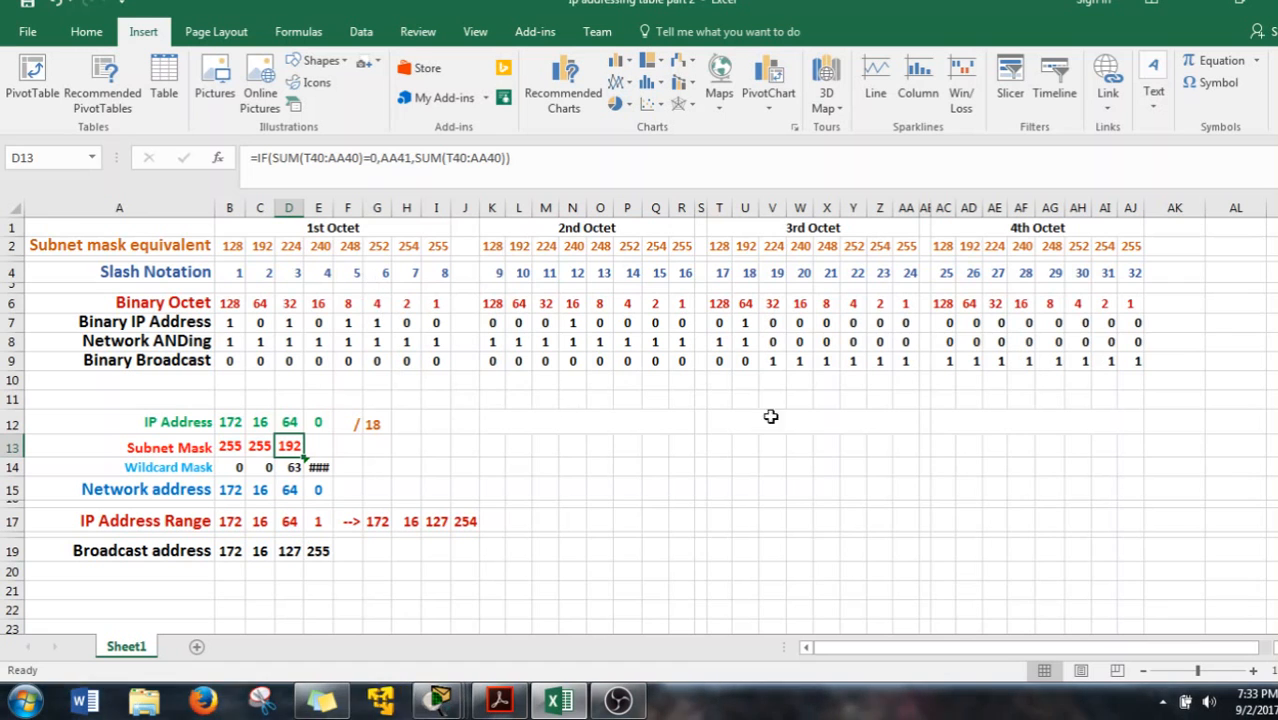
pyautogui.moveTo(1104, 548); pyautogui.dragTo(370, 405)
pyautogui.scroll(-1, 365, 437)
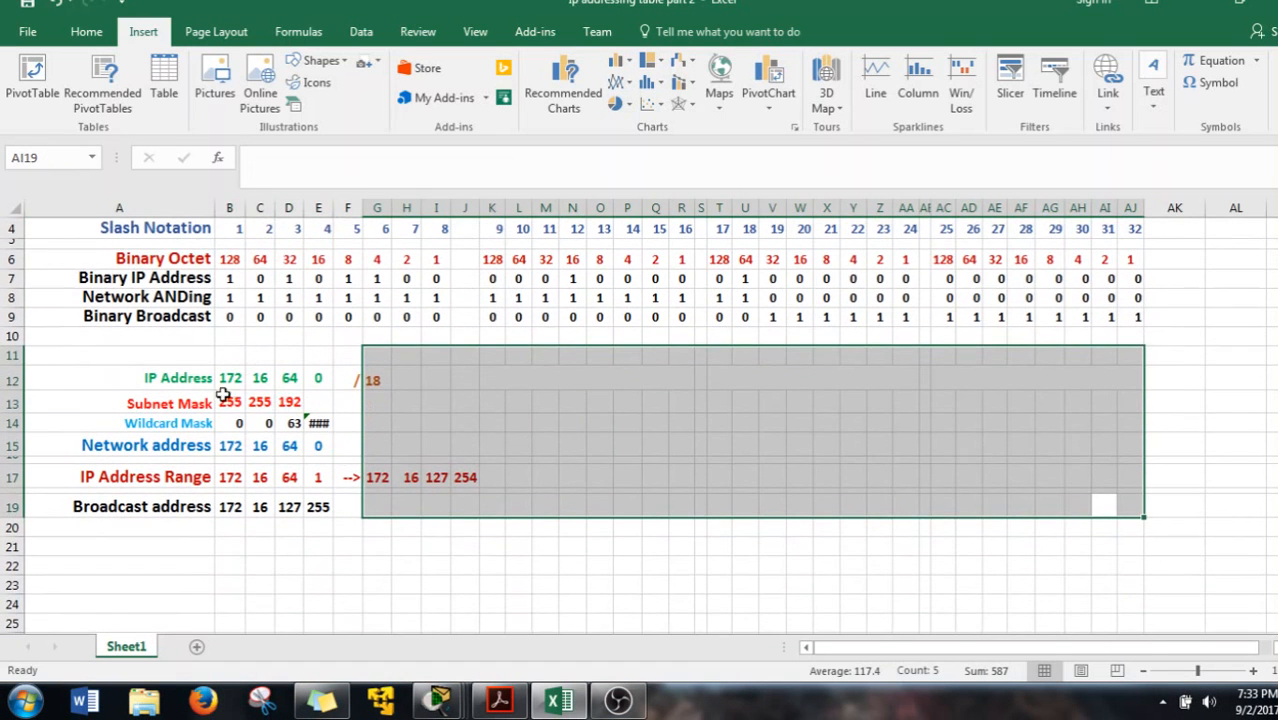
pyautogui.click(795, 472)
pyautogui.scroll(-4, 600, 500)
pyautogui.scroll(4, 579, 480)
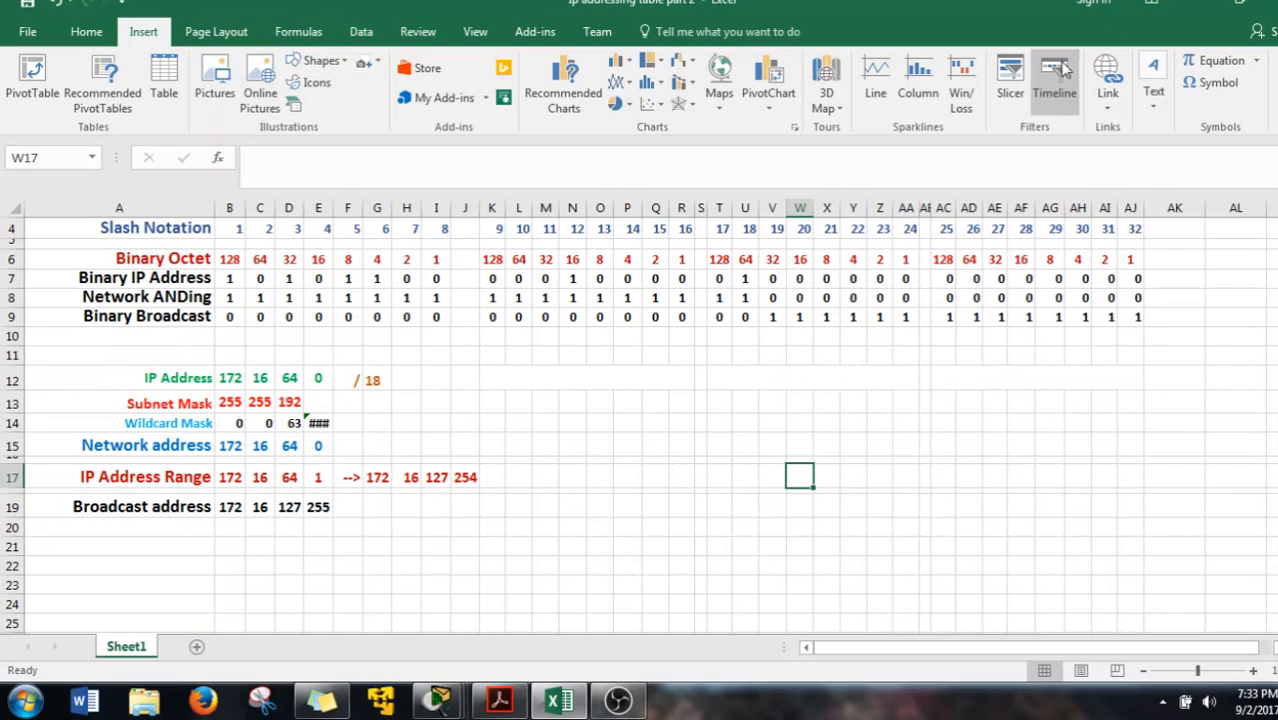
pyautogui.scroll(1, 830, 300)
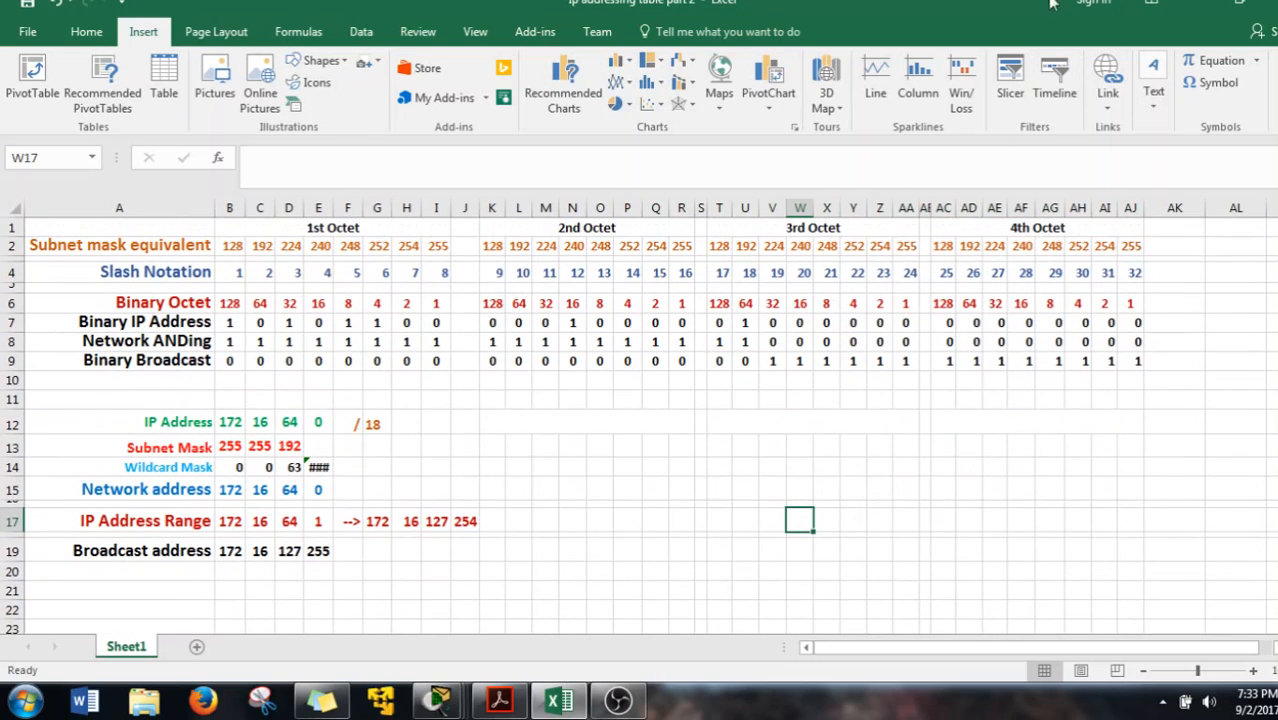
pyautogui.click(1188, 6)
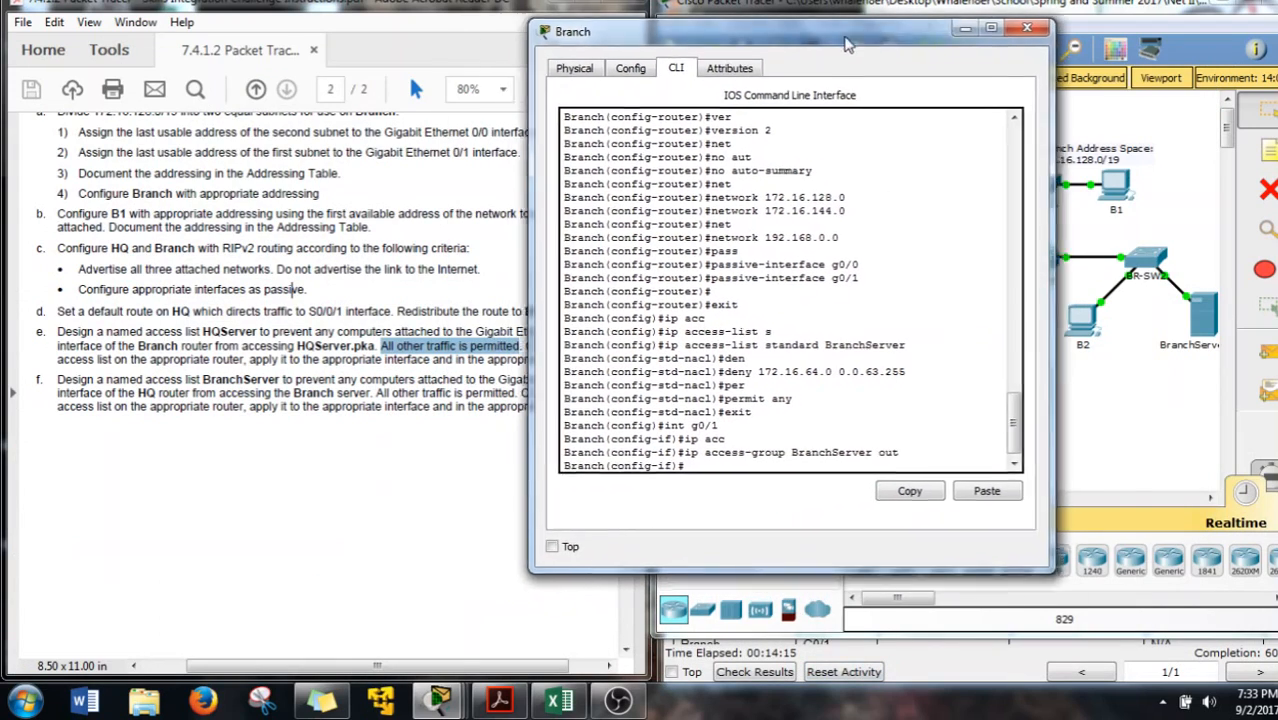
# - Minimize the PT Activity and Branch windows, and make the main Packet Tracer window taller beside the PDF instructions
pyautogui.moveTo(845, 44); pyautogui.dragTo(605, 49)
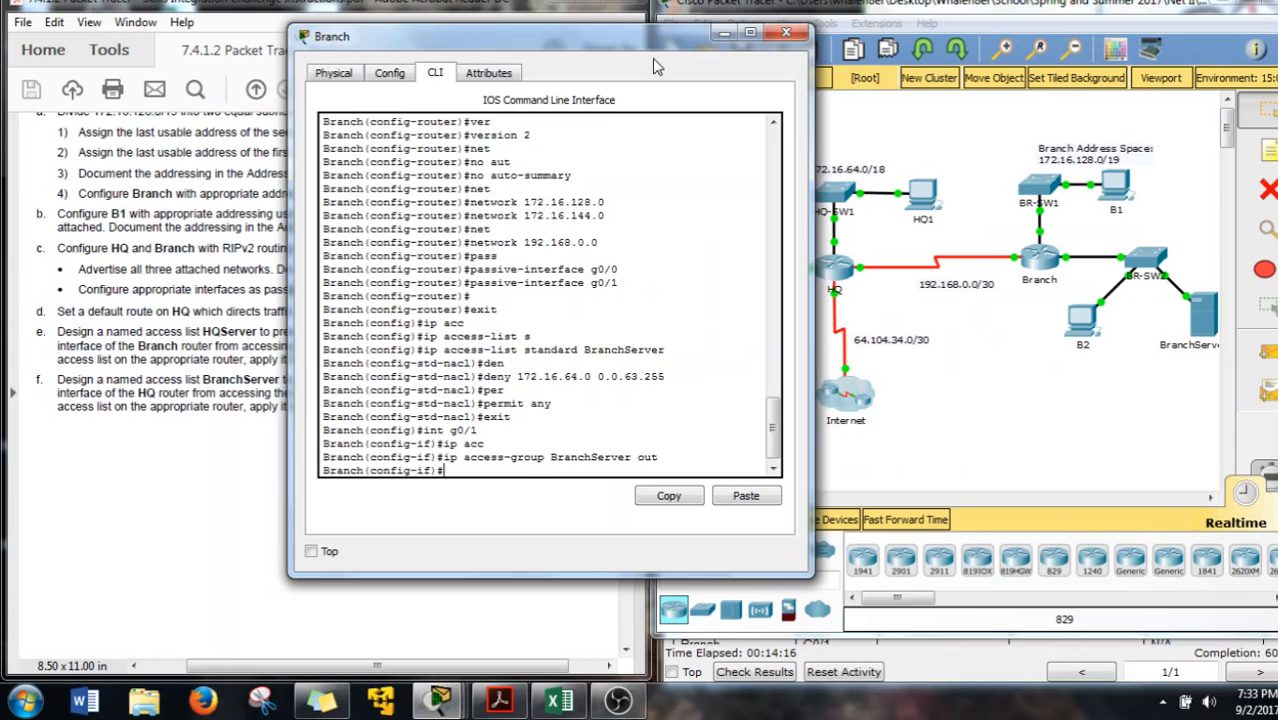
pyautogui.click(936, 668)
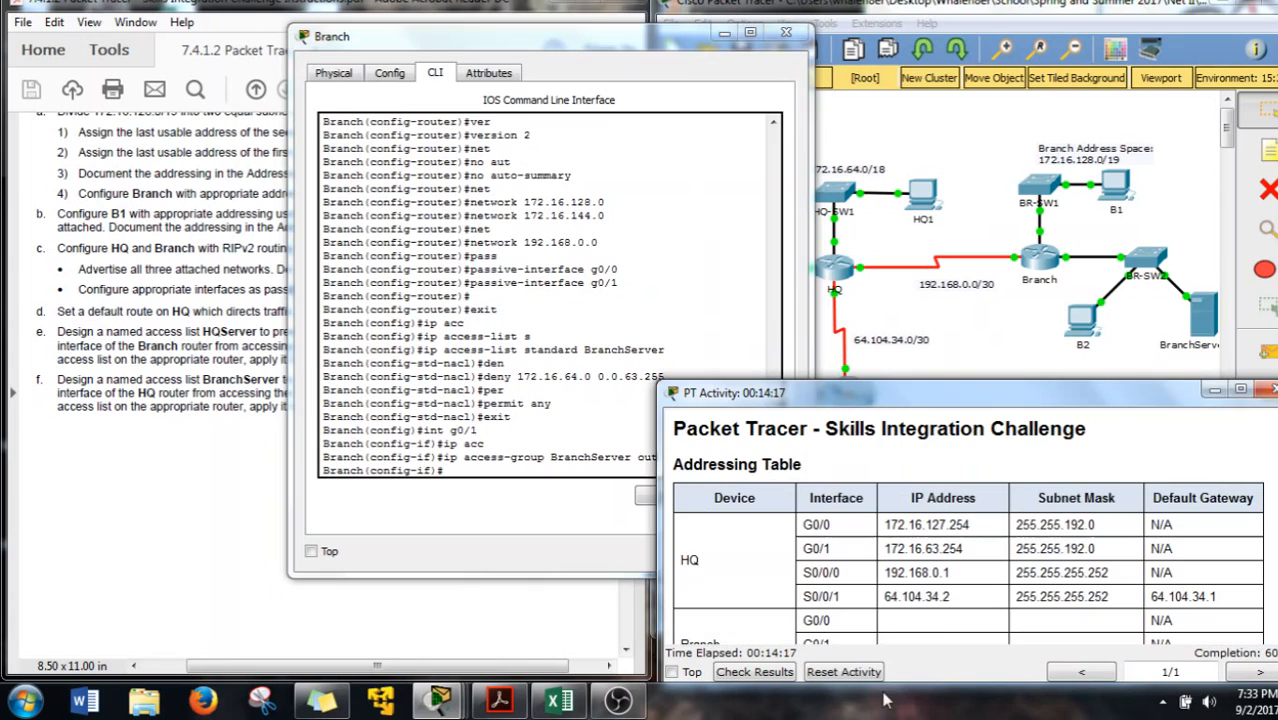
pyautogui.click(1213, 389)
pyautogui.click(724, 33)
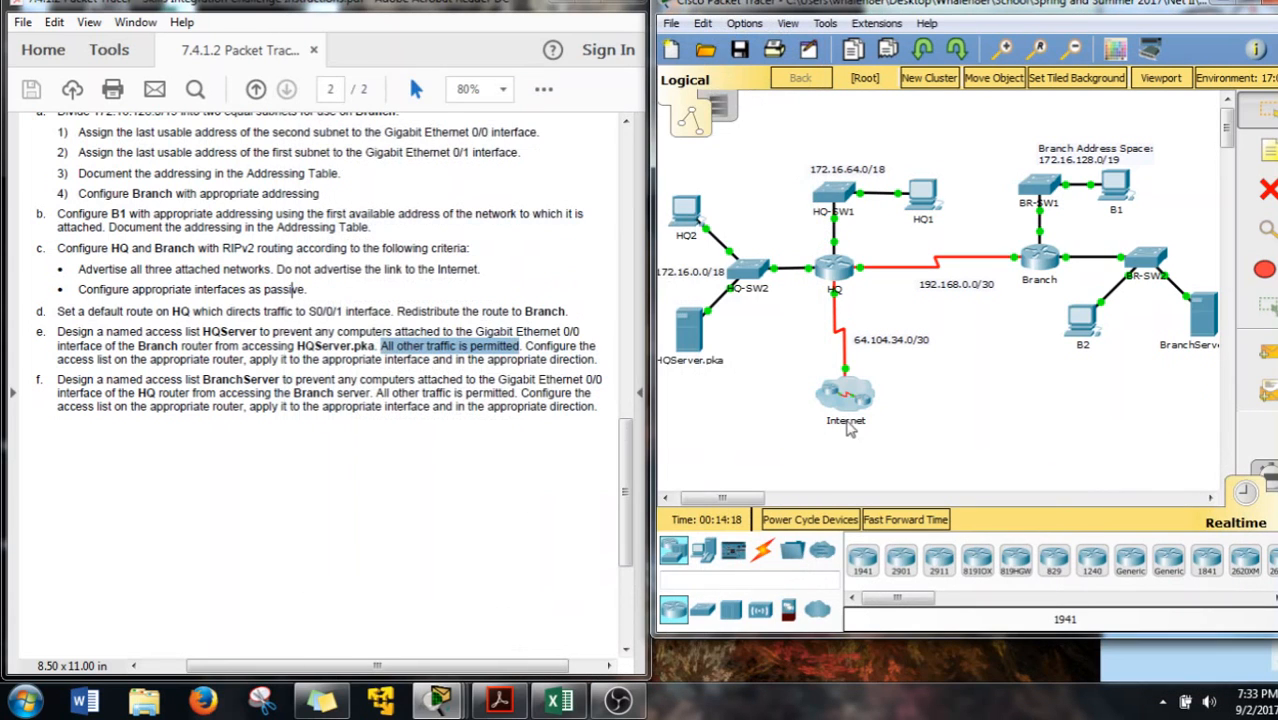
pyautogui.moveTo(929, 628); pyautogui.dragTo(929, 672)
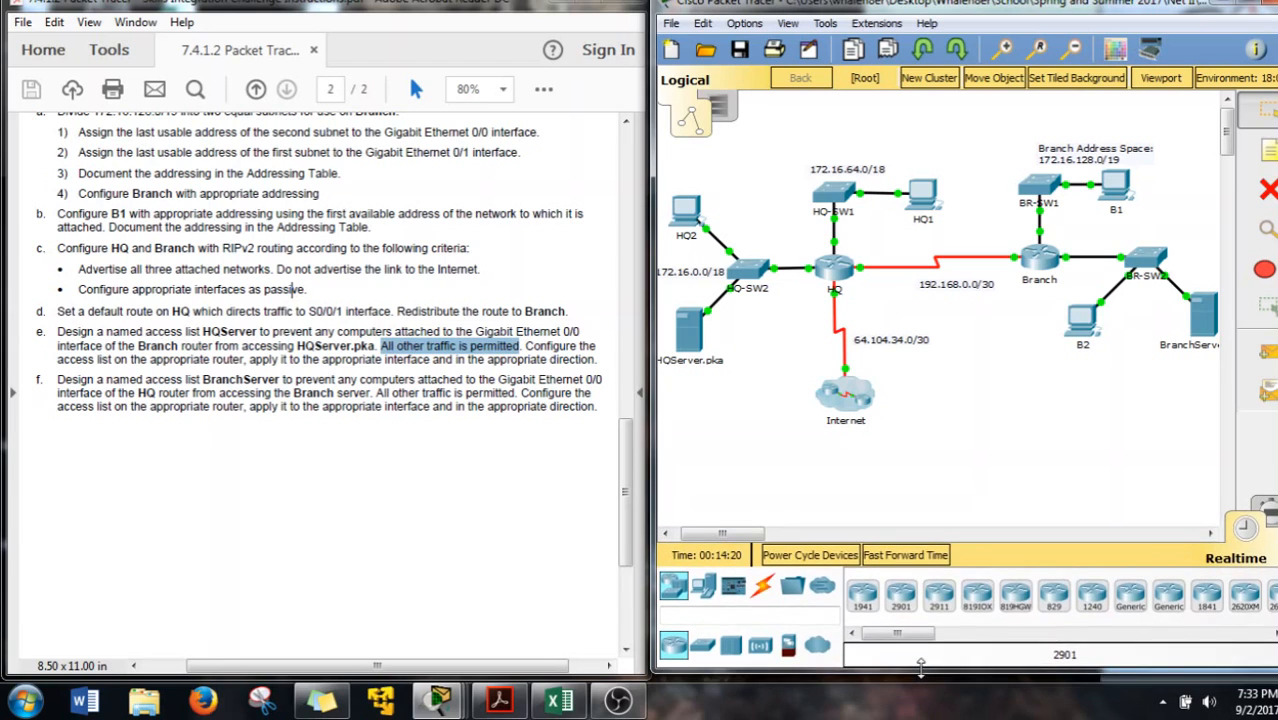
pyautogui.click(453, 379)
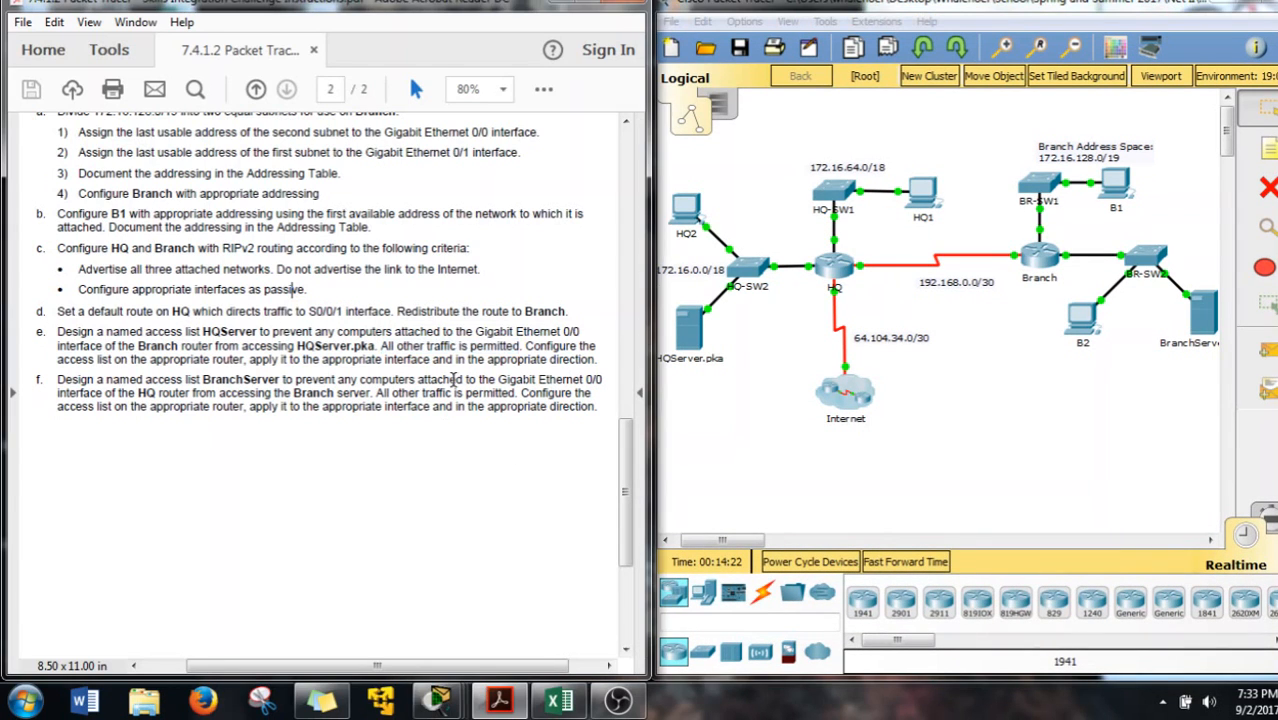